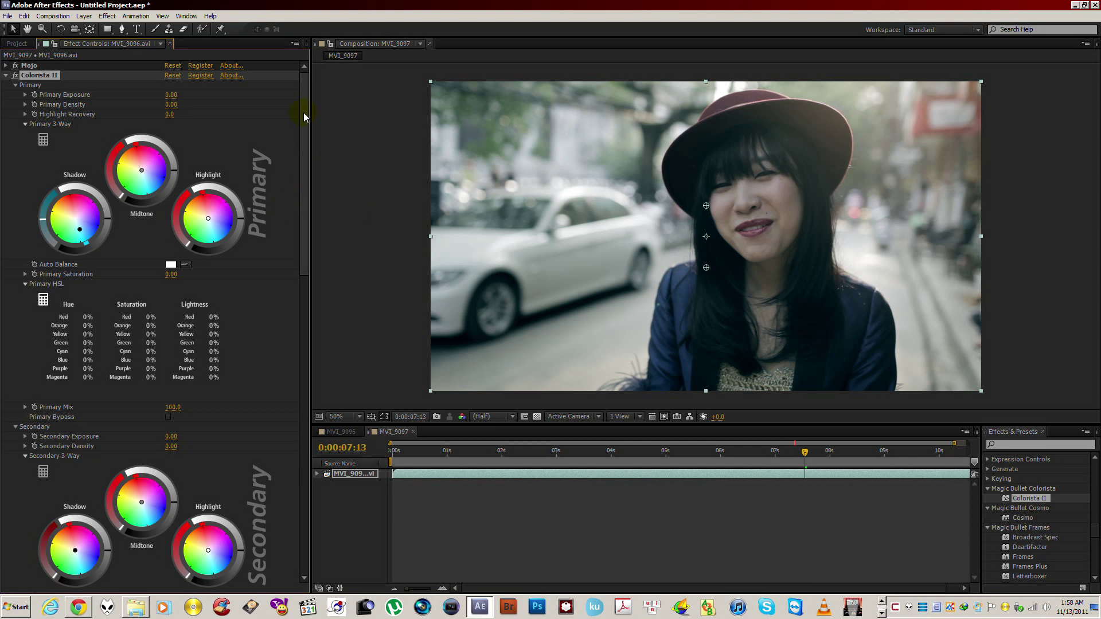
# - Slightly reduce the teal saturation of the Primary shadows and open the Secondary Key of Colorista II for editing
pyautogui.moveTo(303, 113)
pyautogui.mouseDown()
pyautogui.moveTo(308, 197)
pyautogui.moveTo(309, 122)
pyautogui.mouseUp()
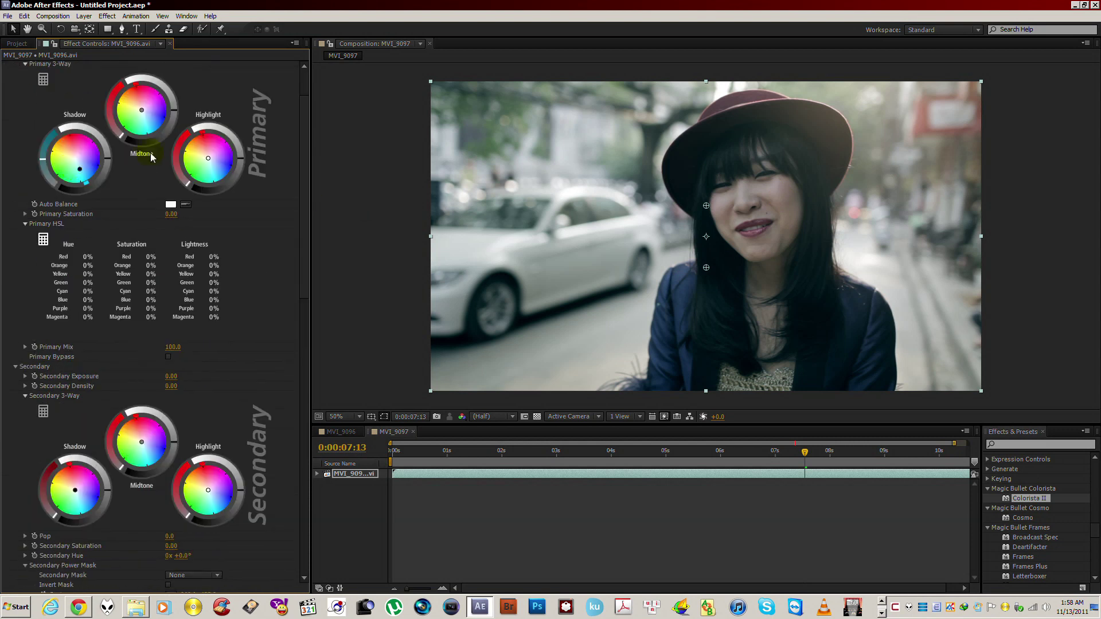
pyautogui.moveTo(43, 162); pyautogui.dragTo(43, 164)
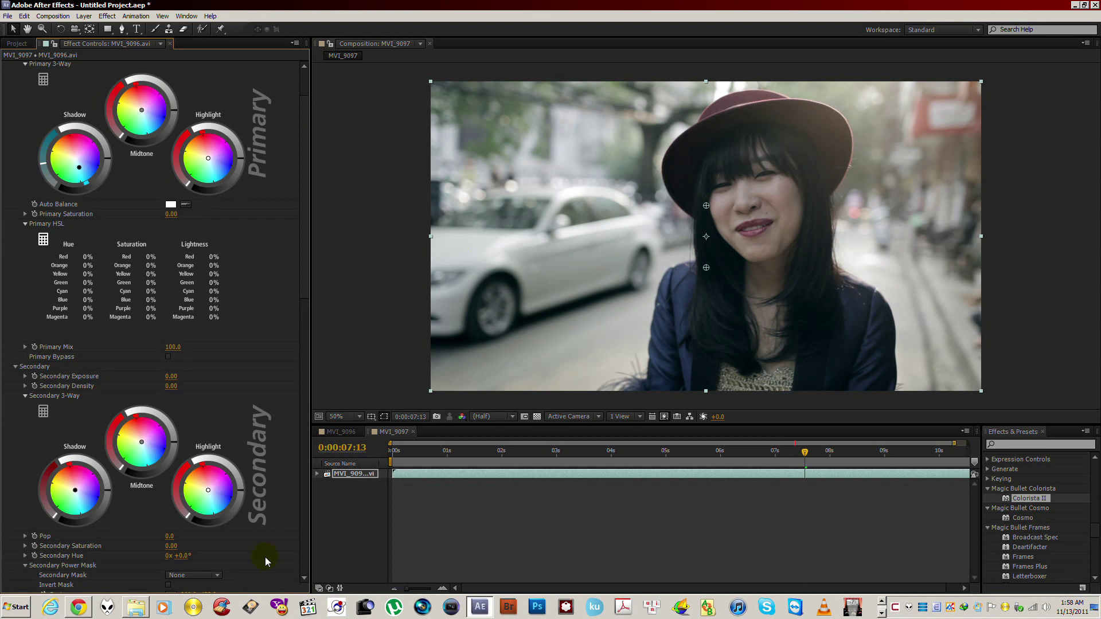
pyautogui.moveTo(301, 298); pyautogui.dragTo(305, 395)
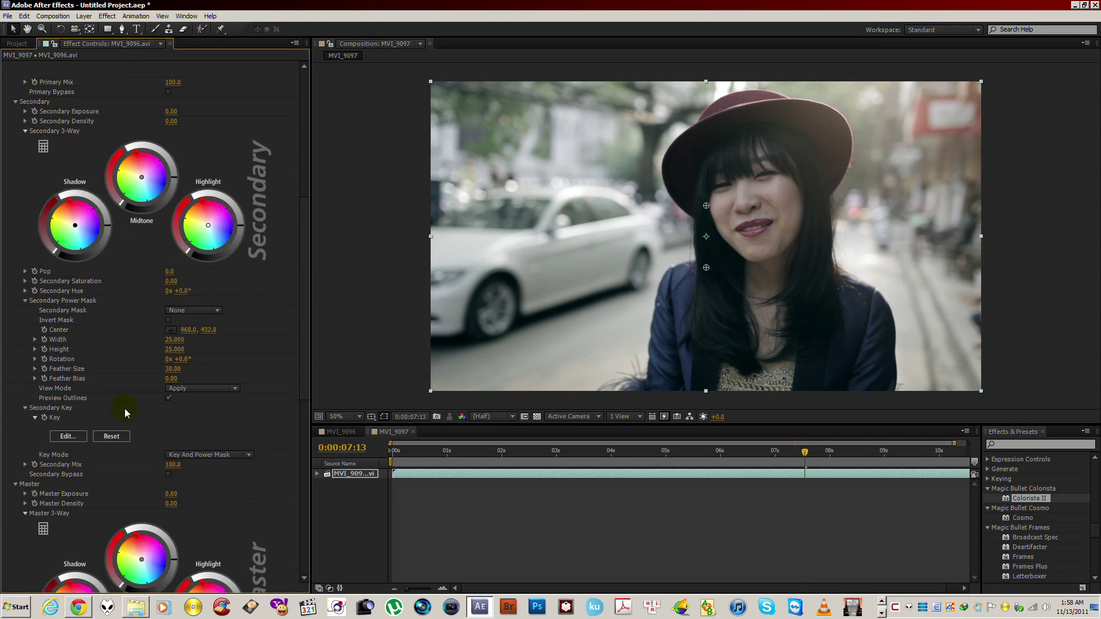
pyautogui.click(69, 436)
pyautogui.scroll(5, 560, 418)
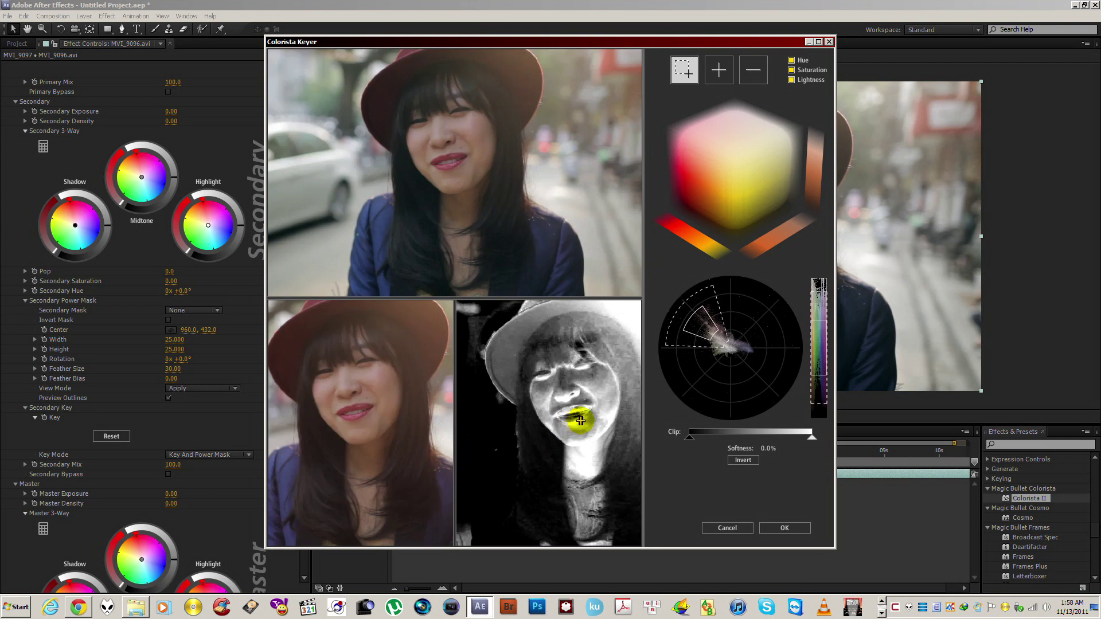
# - Key the woman's skin tones by sampling a rectangular area around her nose and mouth in the matte view
pyautogui.click(716, 66)
pyautogui.click(488, 316)
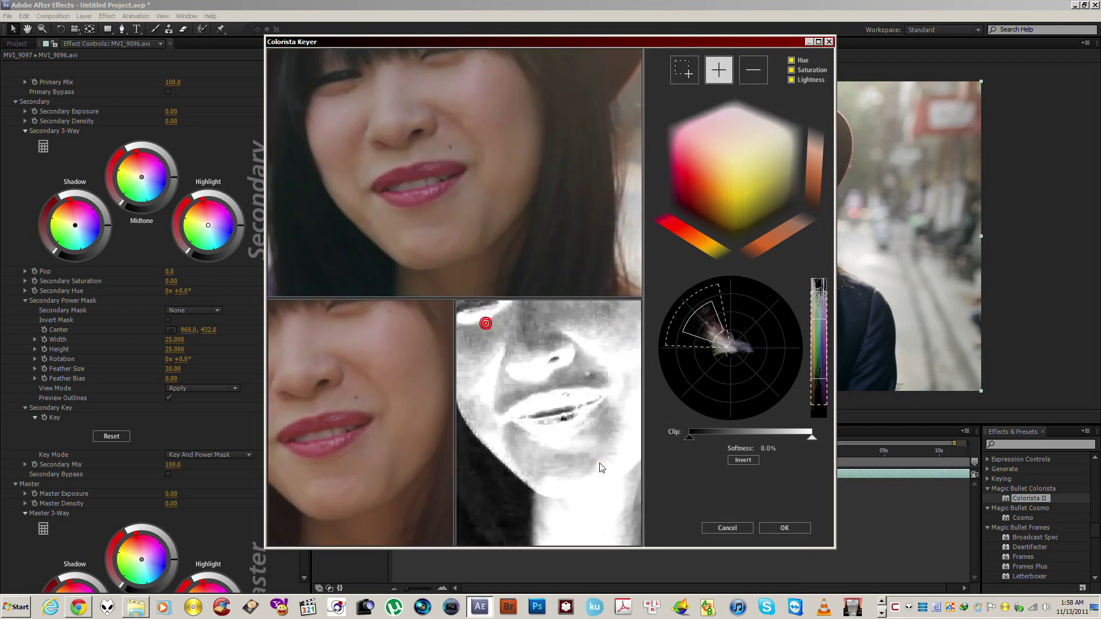
pyautogui.click(684, 70)
pyautogui.moveTo(506, 322); pyautogui.dragTo(602, 449)
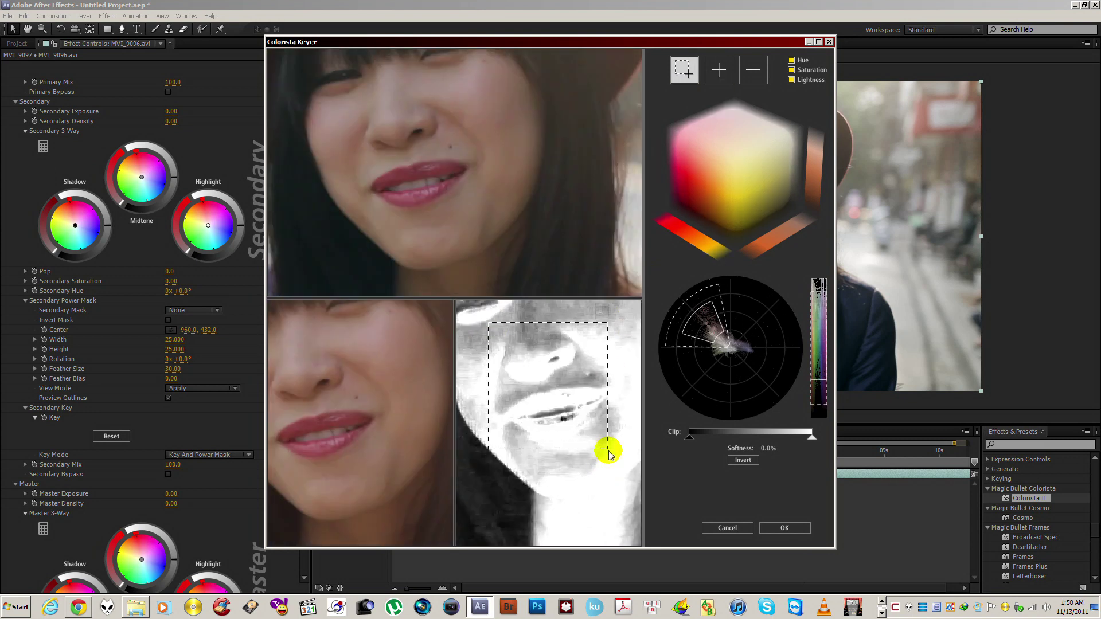
pyautogui.scroll(-5, 619, 427)
pyautogui.scroll(5, 619, 427)
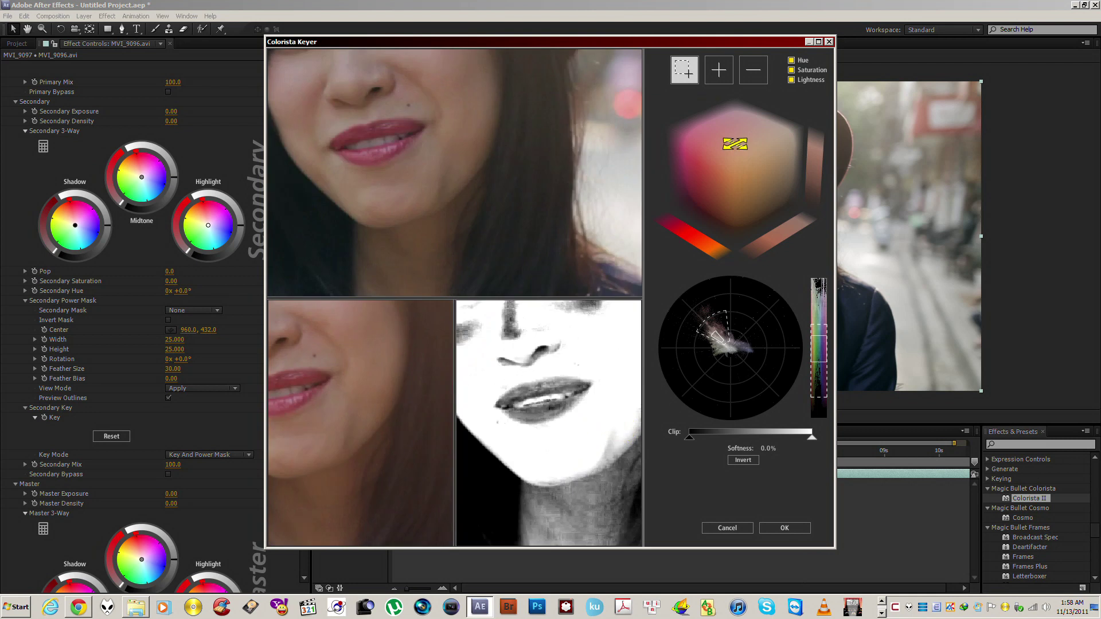
pyautogui.scroll(-7, 613, 427)
pyautogui.scroll(3, 613, 423)
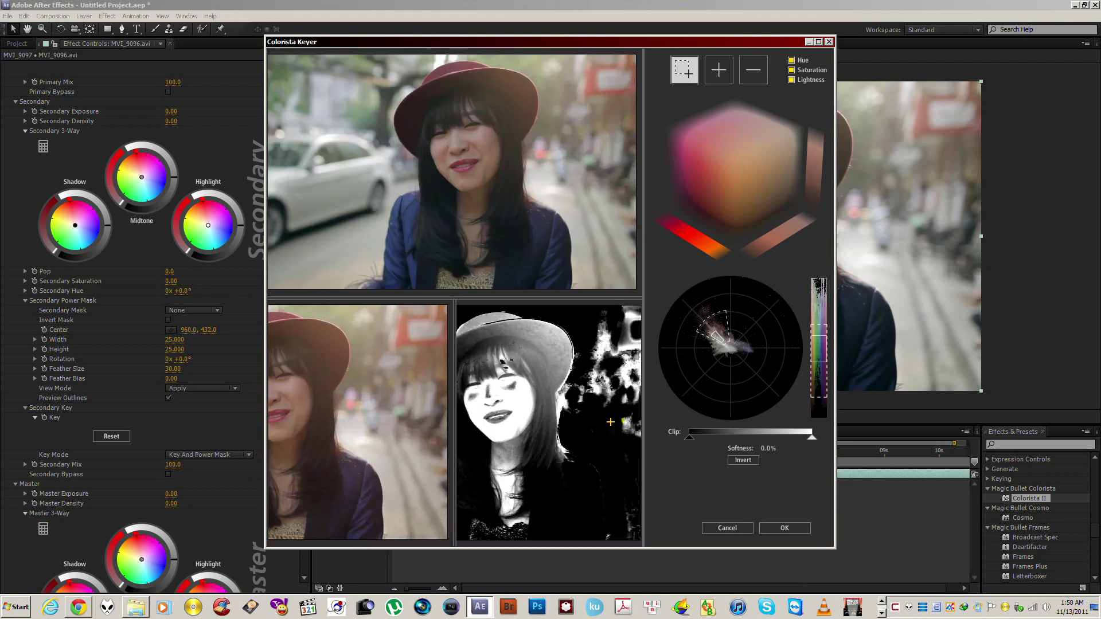
pyautogui.scroll(-1, 613, 423)
pyautogui.scroll(1, 611, 421)
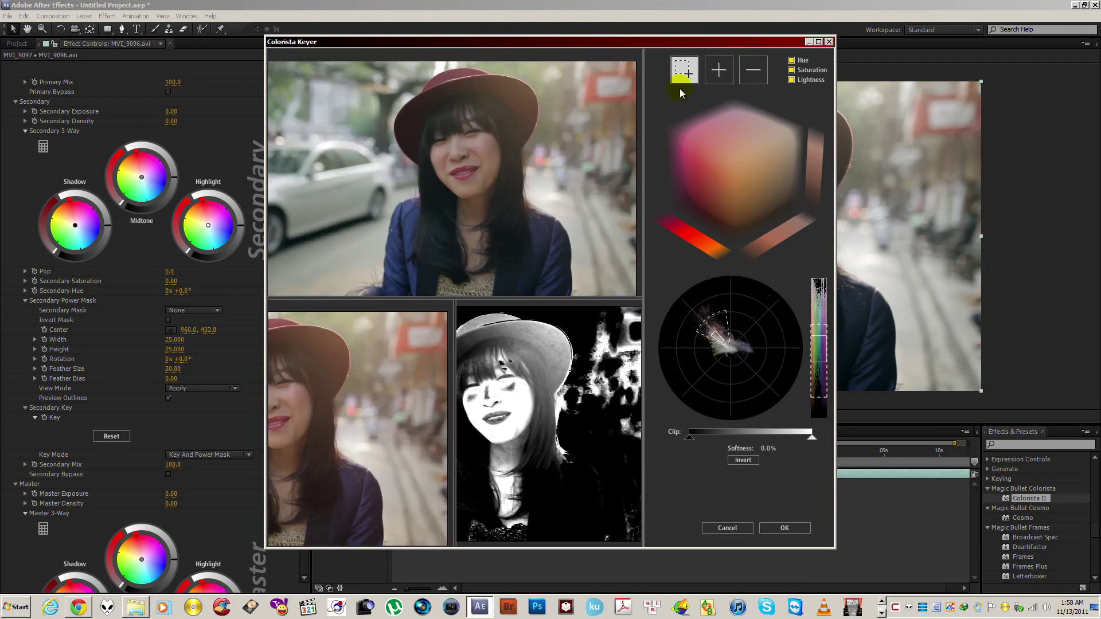
# - Subtract a spot beside the face and the bright background behind the hat from the skin key
pyautogui.click(755, 78)
pyautogui.moveTo(512, 386); pyautogui.dragTo(521, 390)
pyautogui.moveTo(623, 357); pyautogui.dragTo(630, 314)
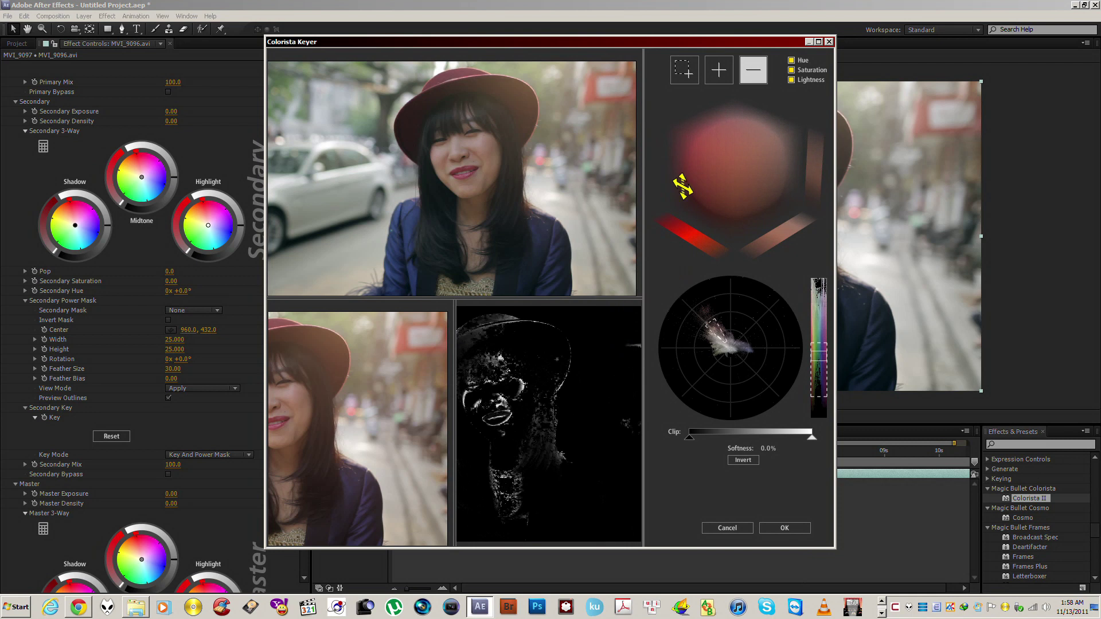
# - Add samples from the forehead, eye area and cheek back to the key to restore the face
pyautogui.click(719, 69)
pyautogui.click(524, 384)
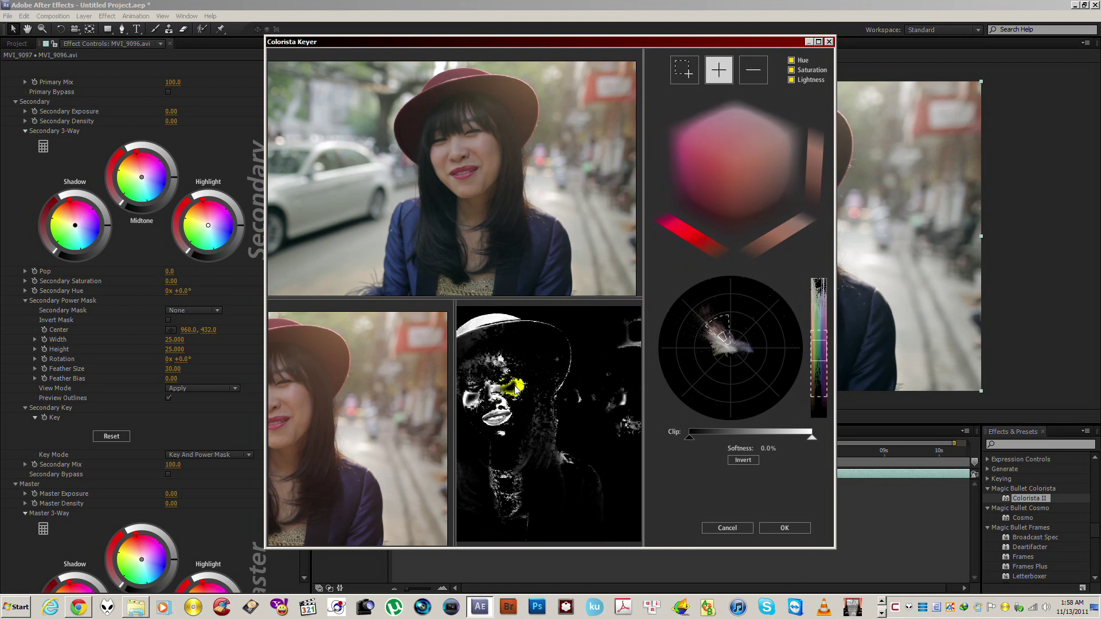
pyautogui.click(514, 370)
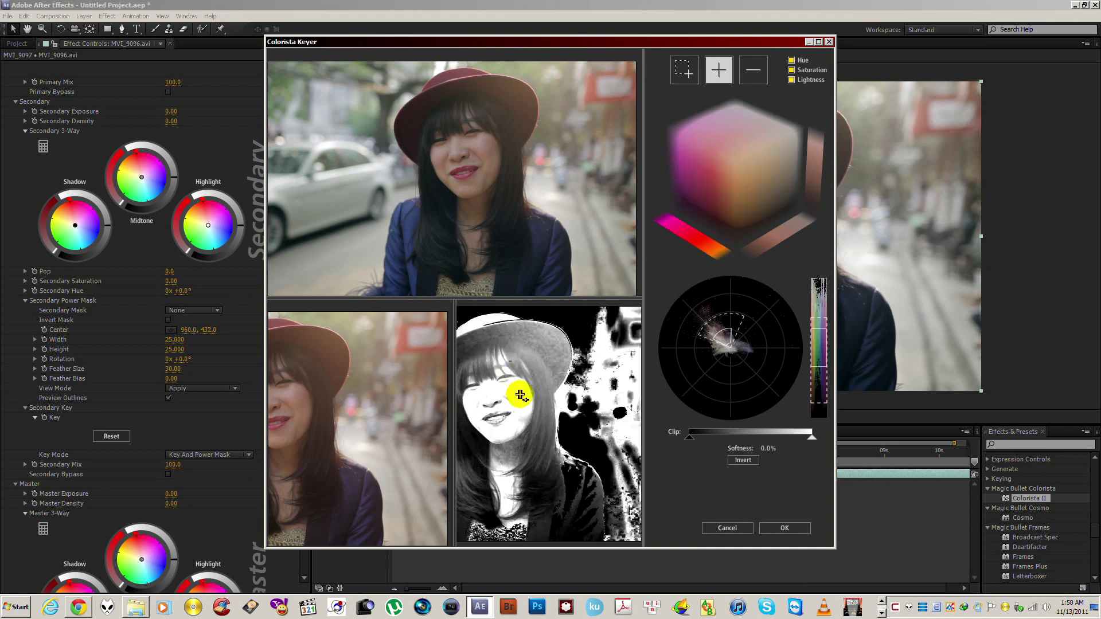
pyautogui.scroll(-3, 524, 394)
pyautogui.click(530, 399)
# - Subtract the hat-brim area beside the face from the skin key
pyautogui.click(753, 69)
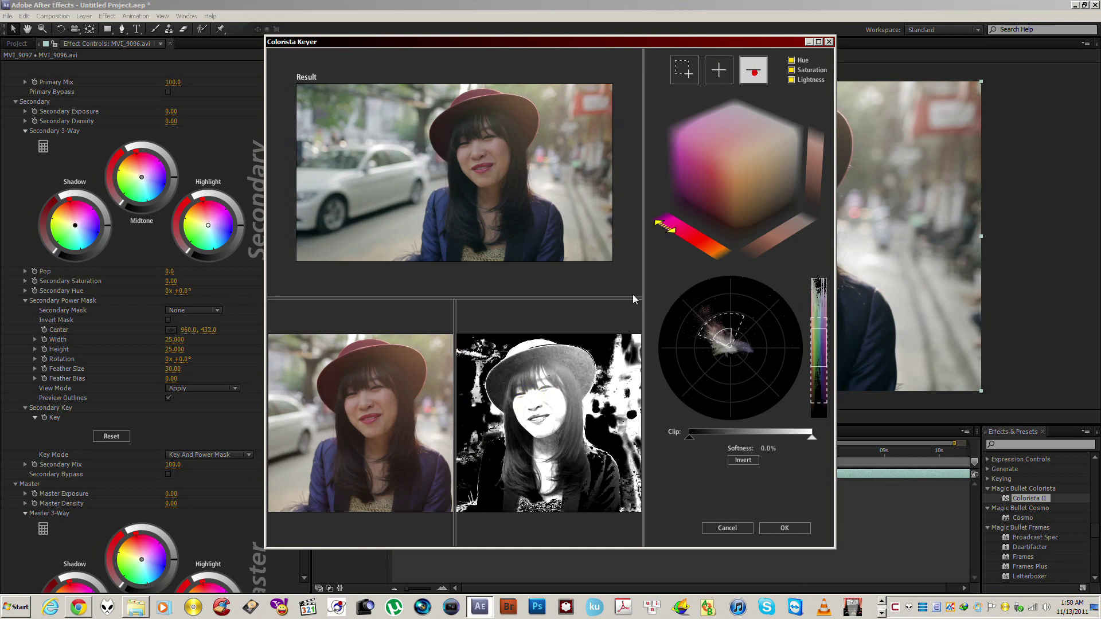
pyautogui.click(568, 383)
pyautogui.click(576, 383)
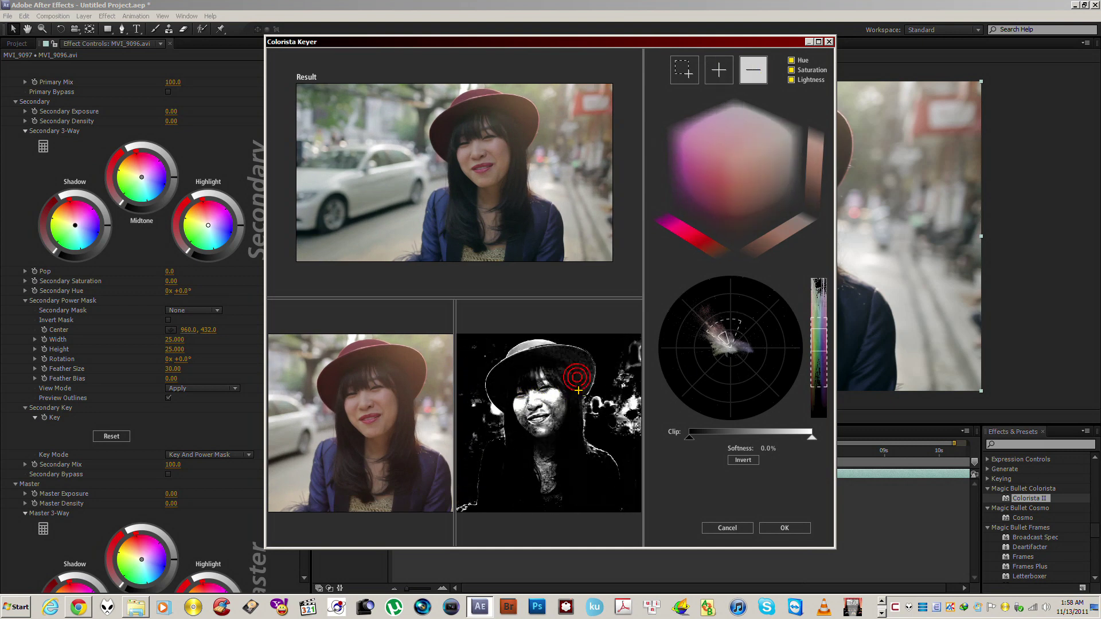
# - Add more cheek samples to the key and clip the matte's blacks and whites inward for higher contrast
pyautogui.moveTo(691, 439)
pyautogui.mouseDown()
pyautogui.moveTo(710, 438)
pyautogui.moveTo(700, 438)
pyautogui.mouseUp()
pyautogui.click(719, 70)
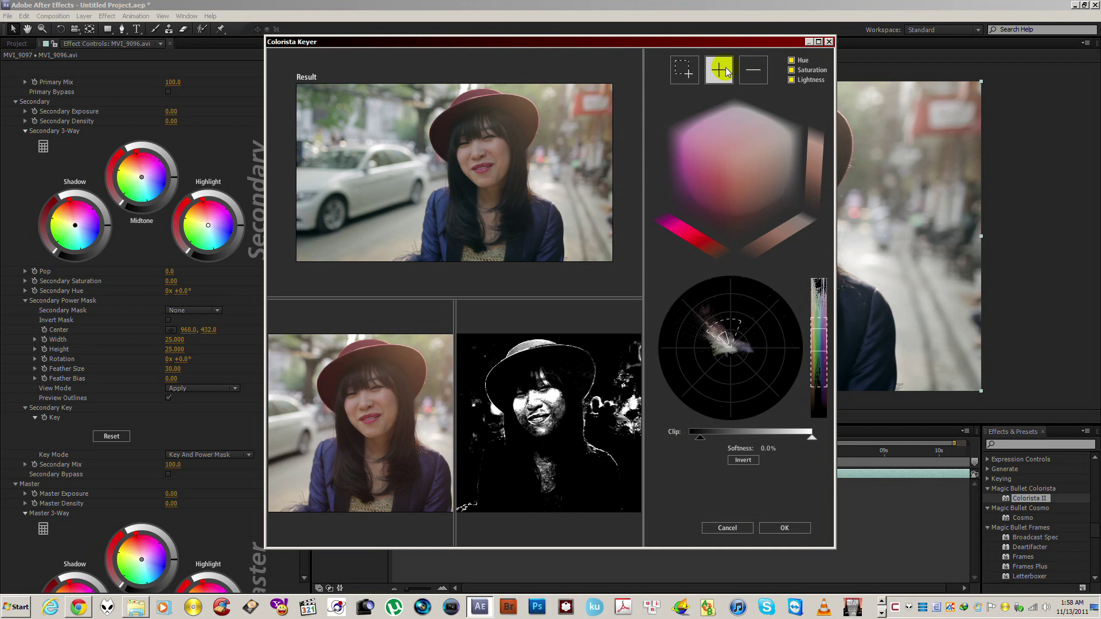
pyautogui.click(558, 410)
pyautogui.click(531, 422)
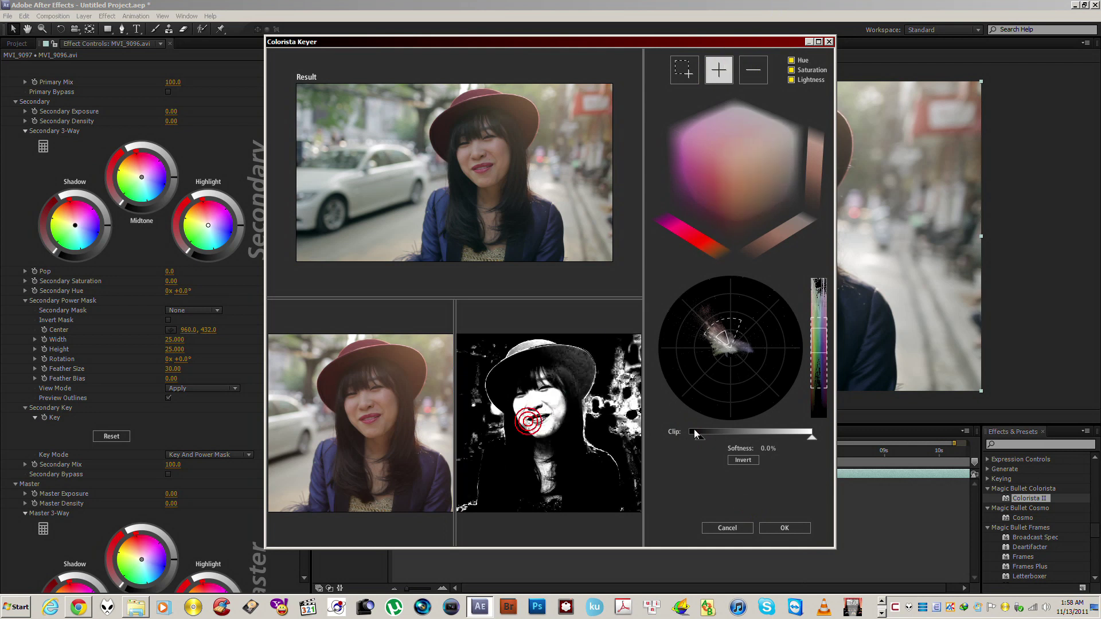
pyautogui.moveTo(813, 437); pyautogui.dragTo(768, 438)
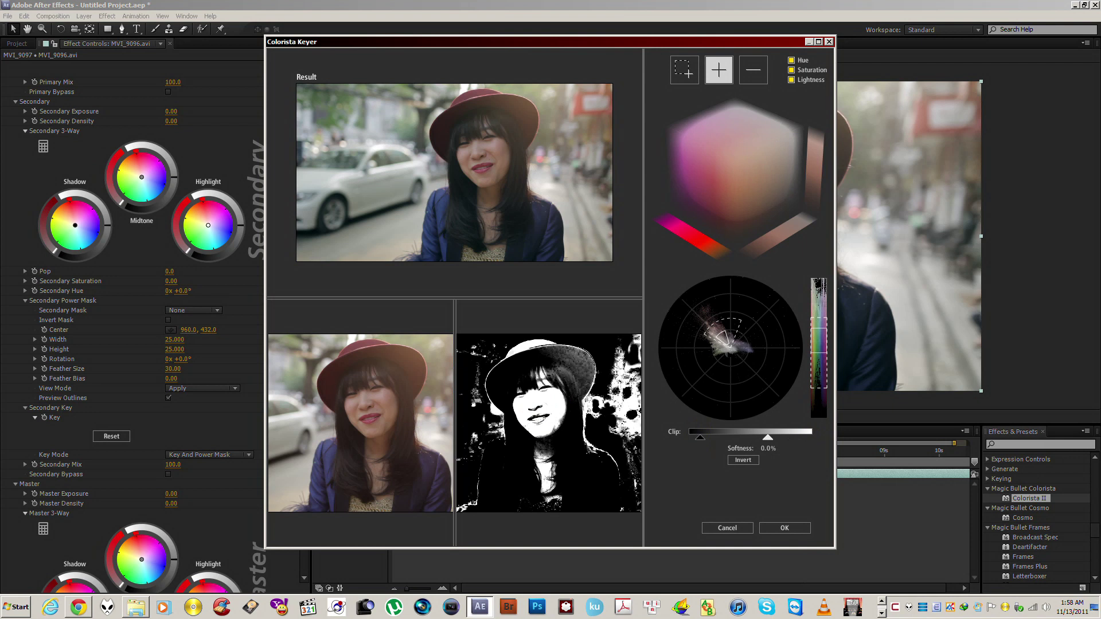
pyautogui.moveTo(701, 438); pyautogui.dragTo(733, 439)
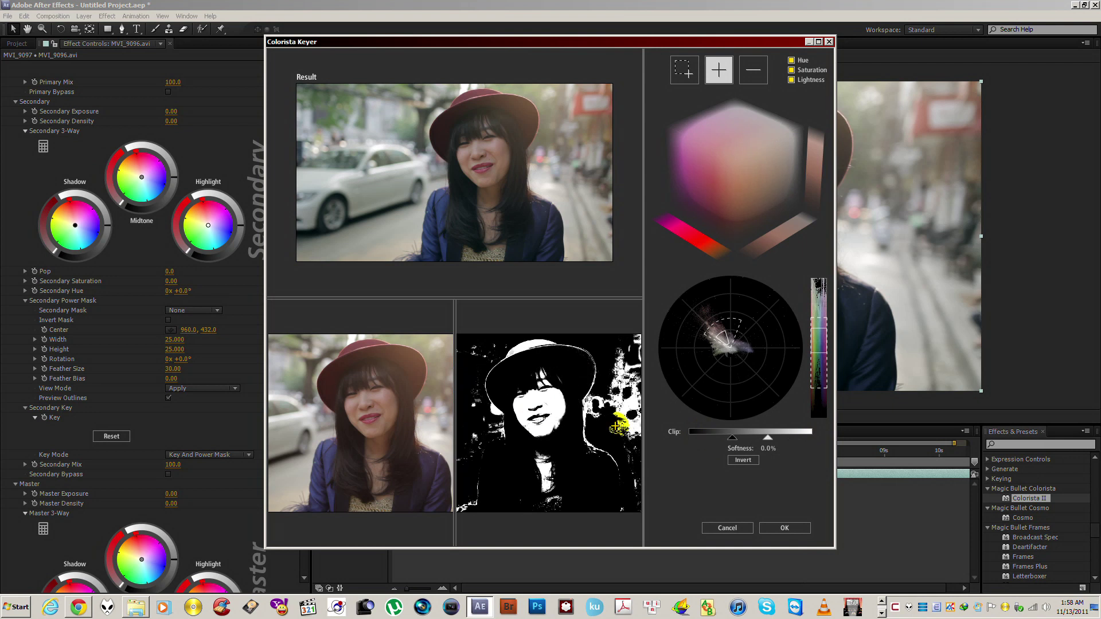
# - Set the key's Softness to 5.5% and accept the finished skin key
pyautogui.scroll(-6, 617, 422)
pyautogui.scroll(3, 609, 420)
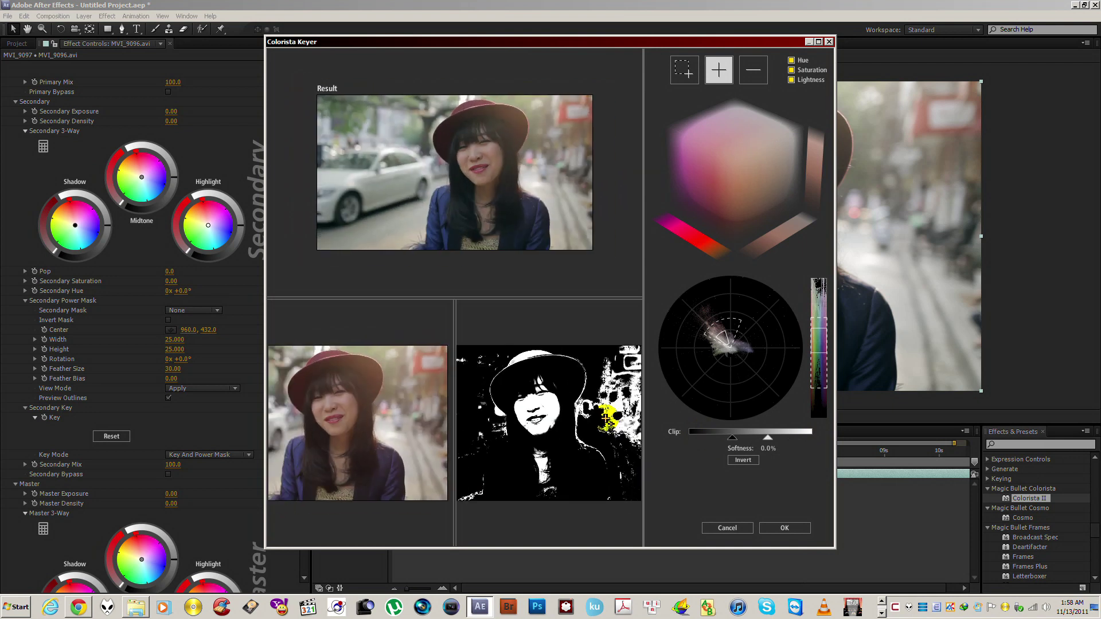
pyautogui.scroll(4, 498, 407)
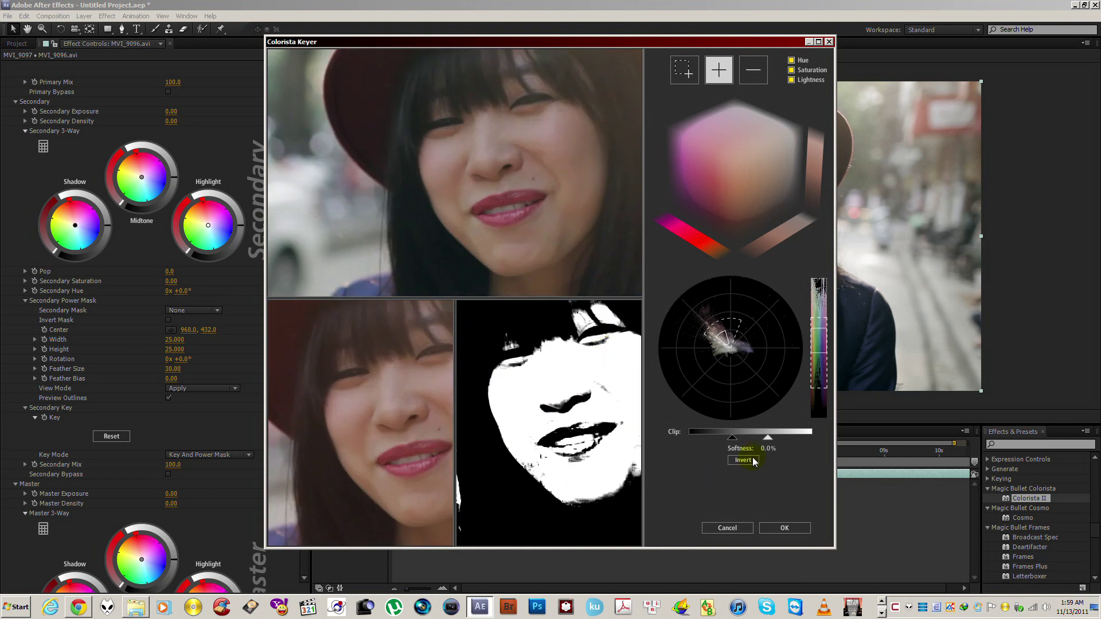
pyautogui.moveTo(767, 449); pyautogui.dragTo(779, 447)
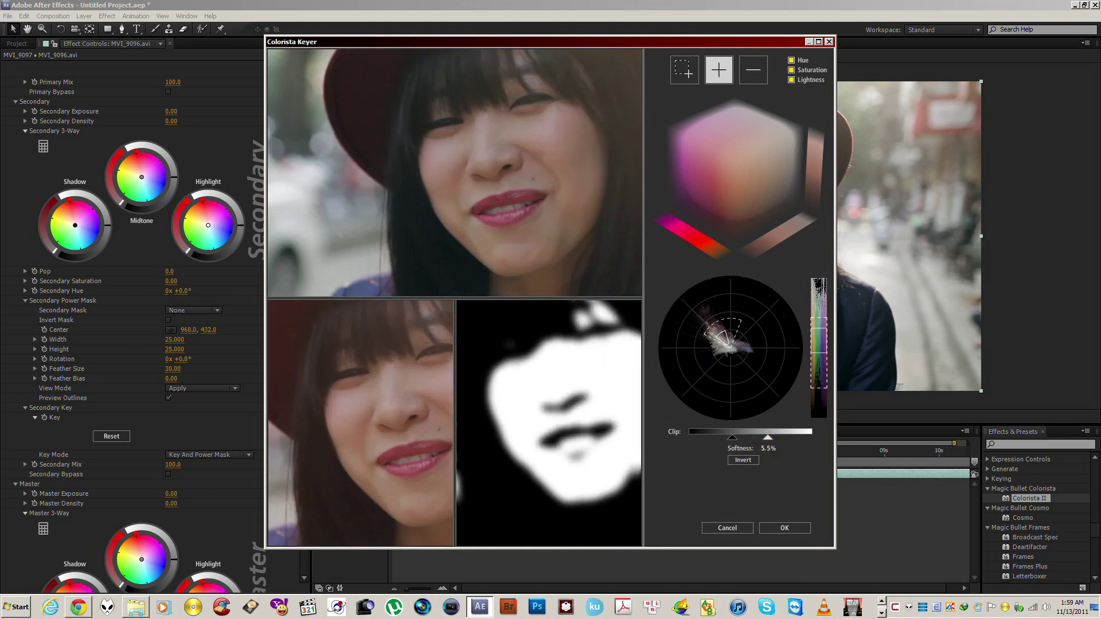
pyautogui.click(784, 527)
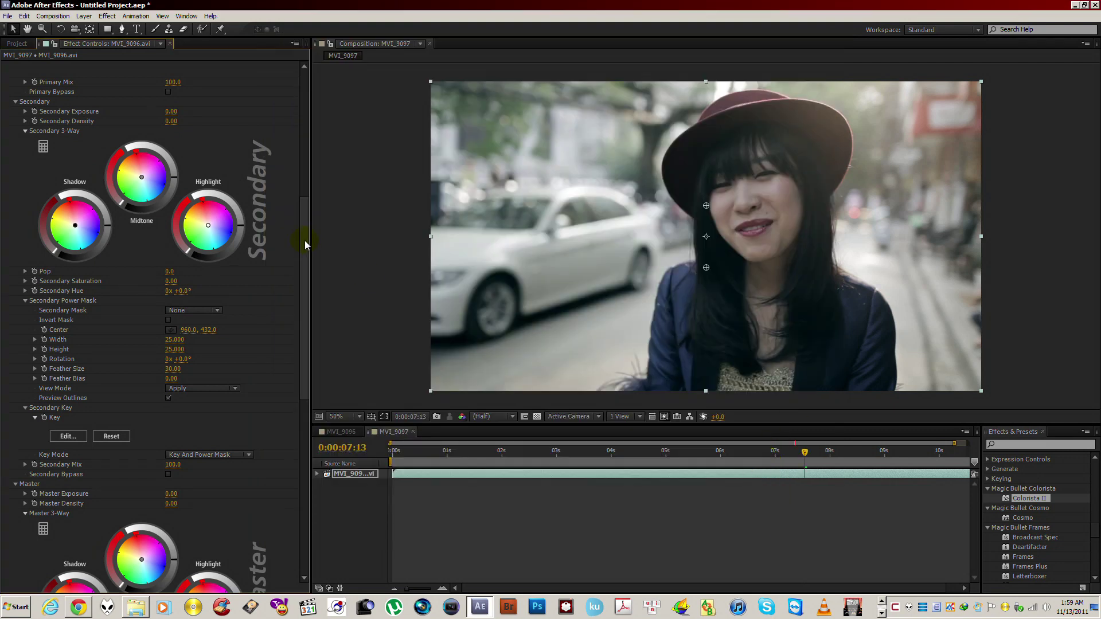
# - Move the current time to 0:00:07:17 and tint the Secondary midtones slightly toward orange
pyautogui.moveTo(305, 242); pyautogui.dragTo(315, 215)
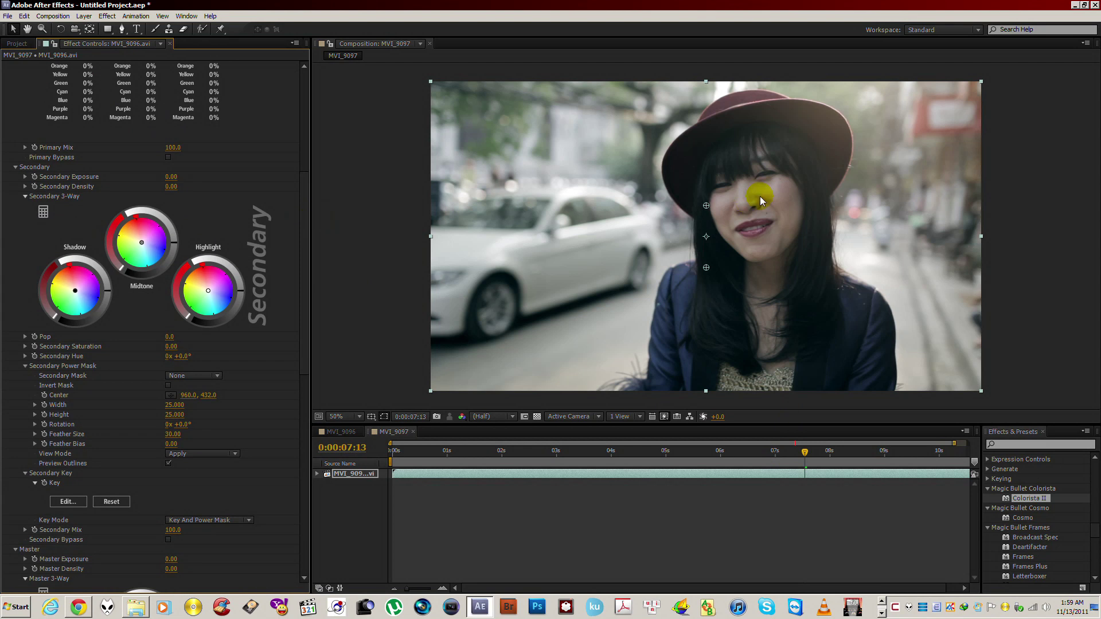
pyautogui.moveTo(816, 463); pyautogui.dragTo(814, 456)
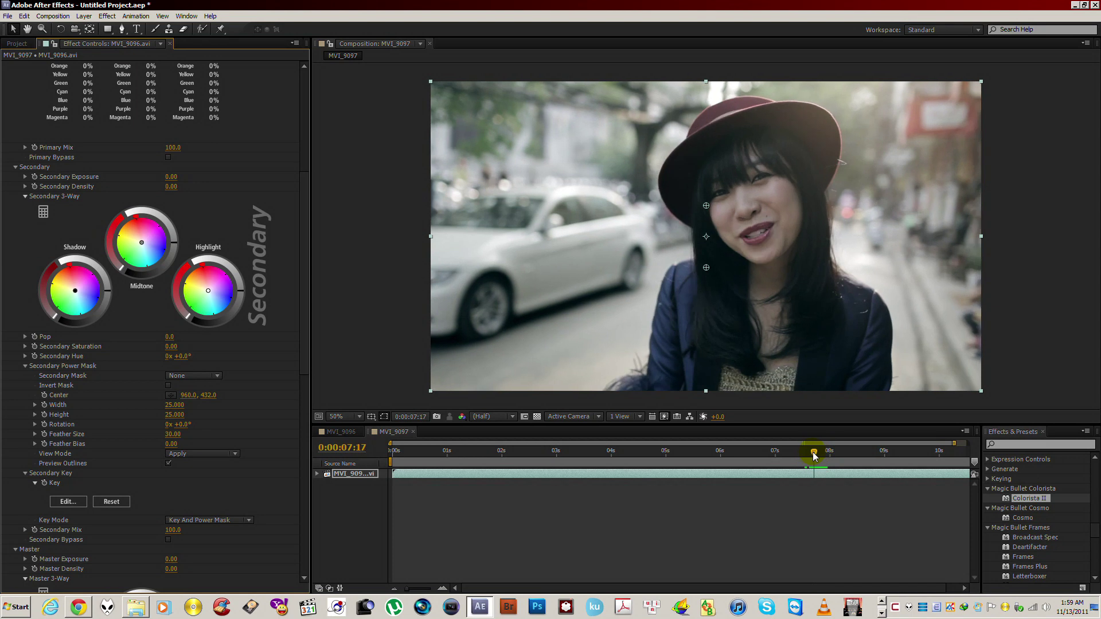
pyautogui.moveTo(149, 247); pyautogui.dragTo(136, 236)
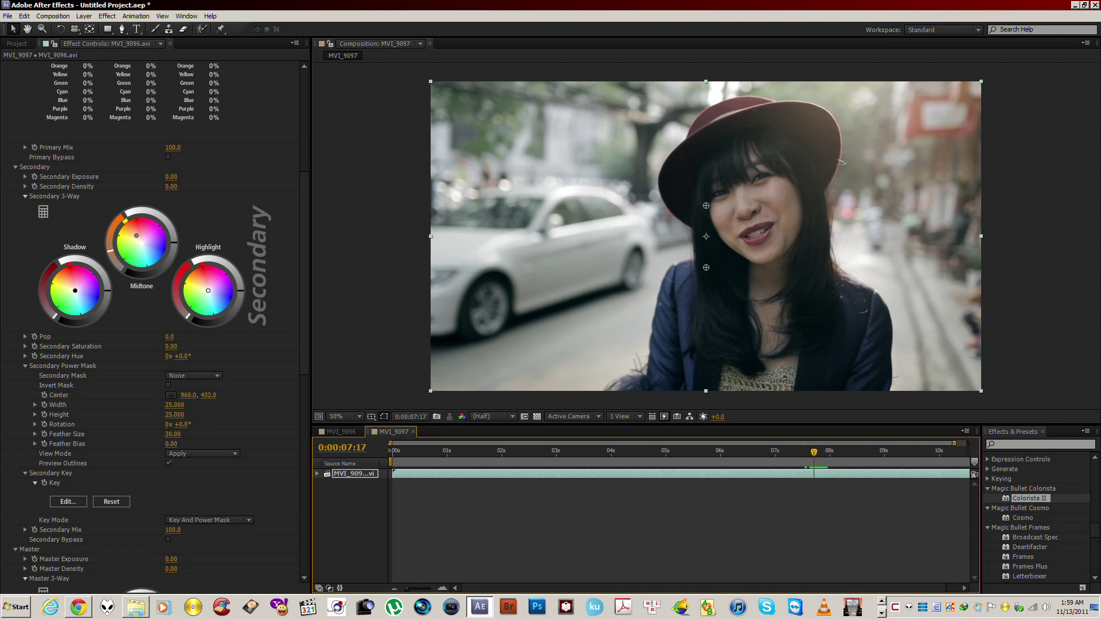
pyautogui.moveTo(137, 234); pyautogui.dragTo(136, 235)
pyautogui.moveTo(135, 235)
pyautogui.mouseDown()
pyautogui.moveTo(127, 220)
pyautogui.moveTo(136, 234)
pyautogui.mouseUp()
pyautogui.moveTo(138, 236); pyautogui.dragTo(138, 236)
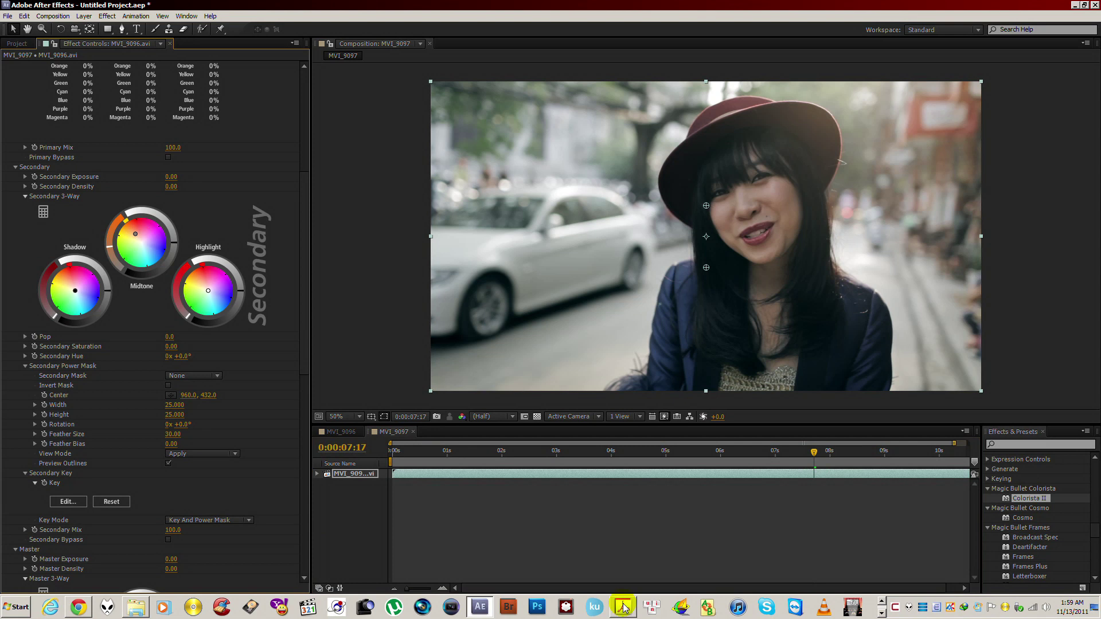
# - Check the complementary colour wheel on kuler in Chrome, return to After Effects and fine-tune the Secondary midtone tint toward orange
pyautogui.click(79, 607)
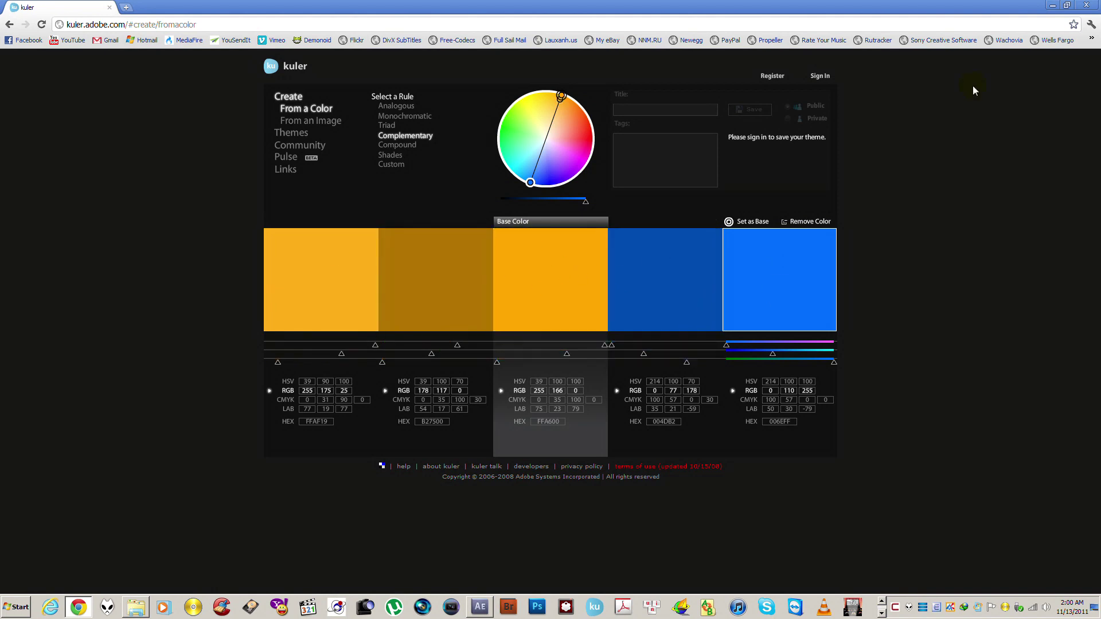
pyautogui.click(1053, 8)
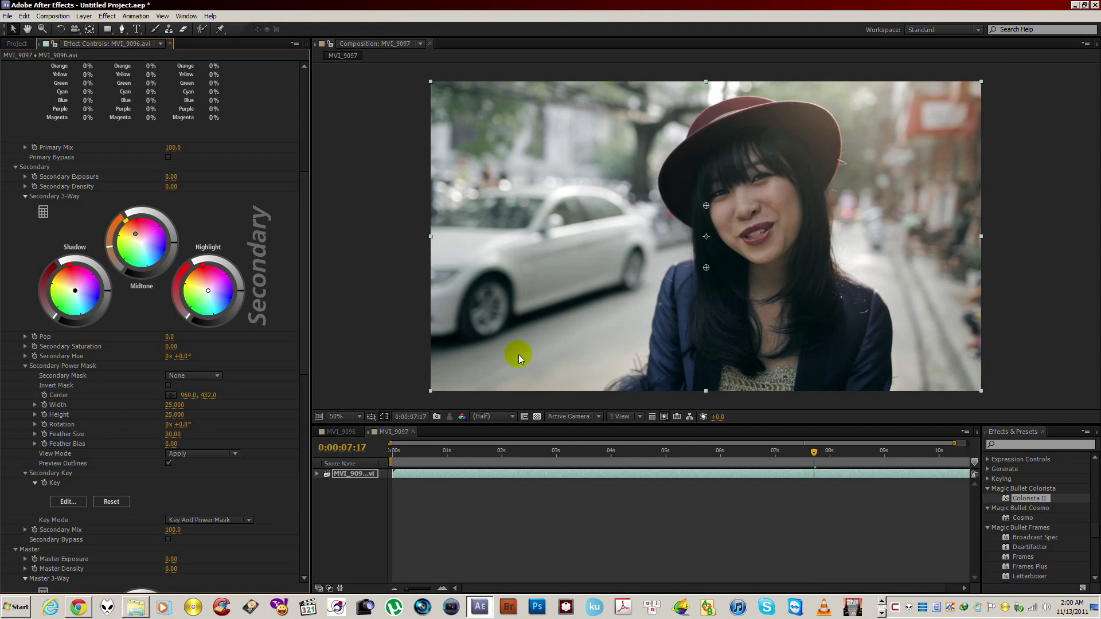
pyautogui.moveTo(135, 234); pyautogui.dragTo(133, 233)
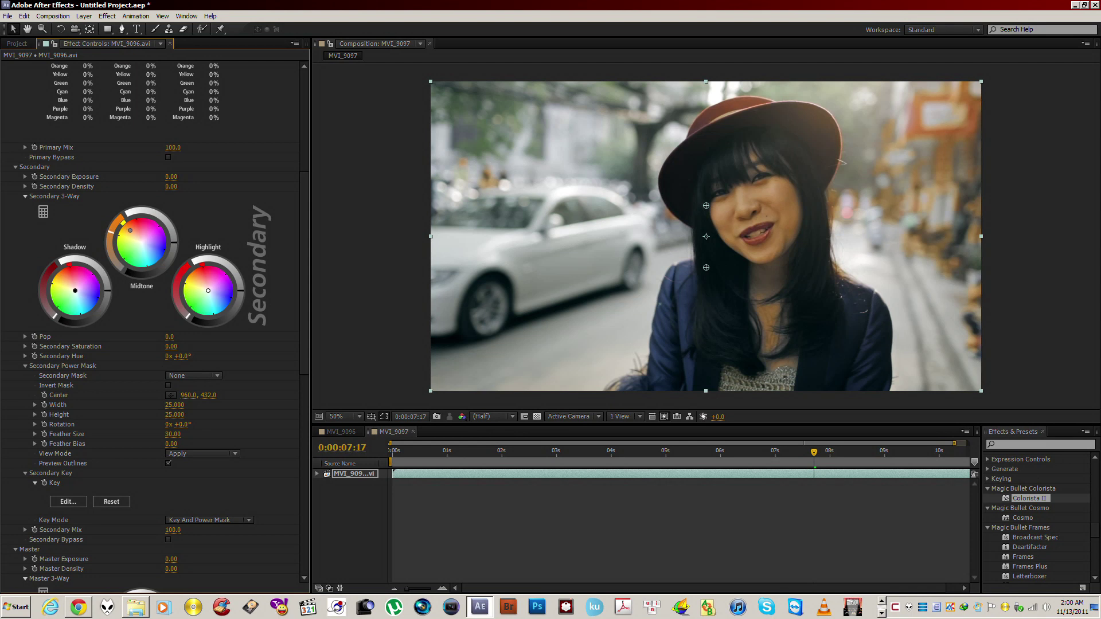
pyautogui.moveTo(130, 231); pyautogui.dragTo(135, 232)
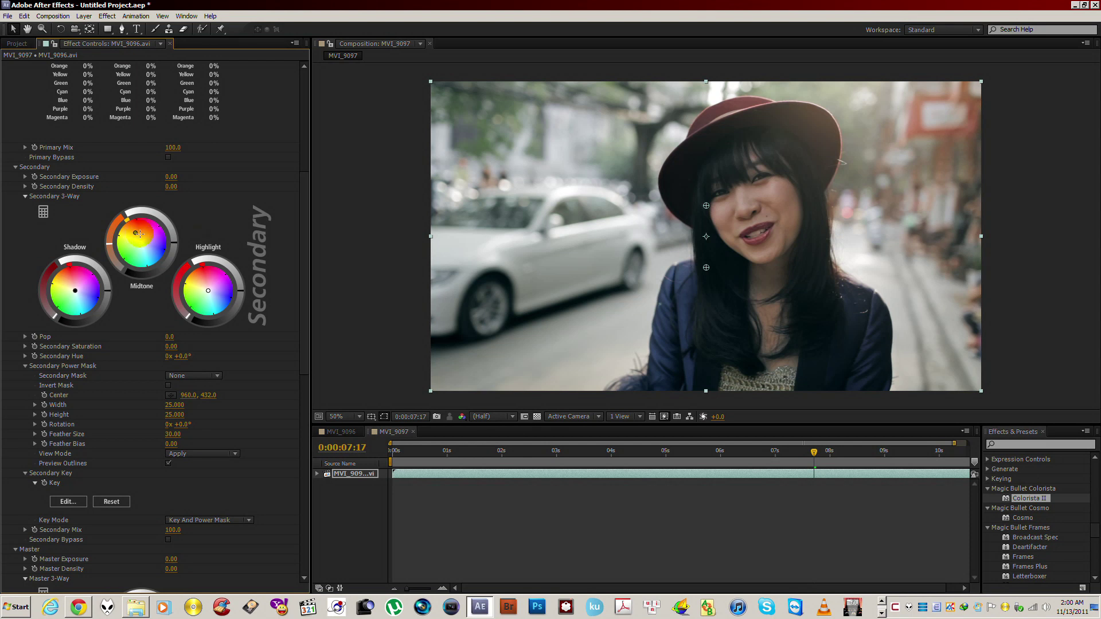
# - Brighten the Secondary midtones slightly and raise the saturation of their orange tint
pyautogui.moveTo(173, 237); pyautogui.dragTo(172, 230)
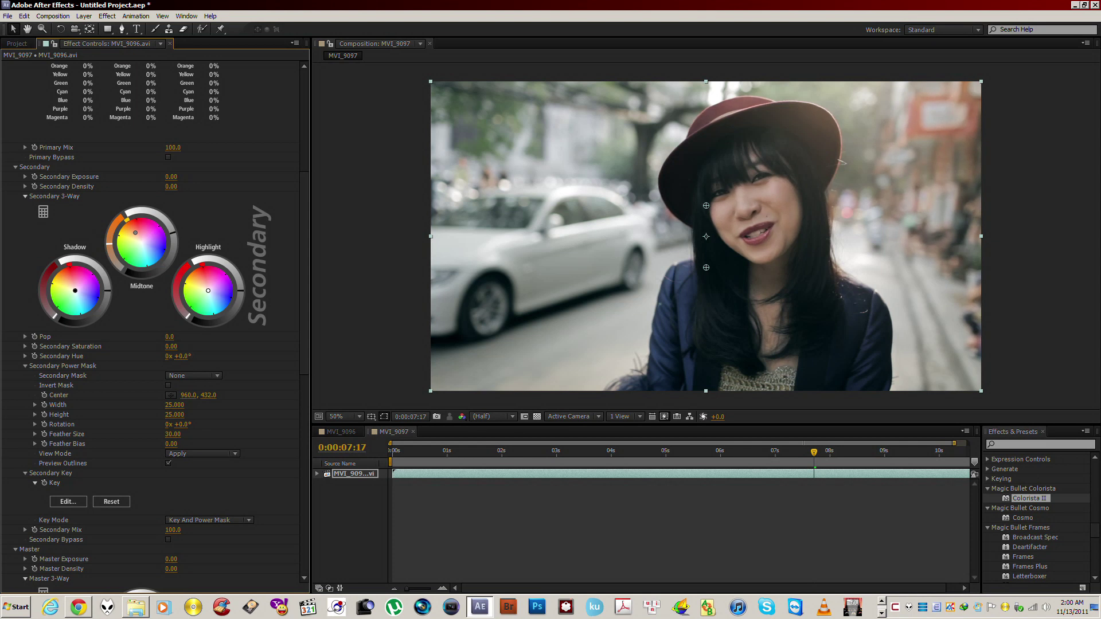
pyautogui.moveTo(173, 232); pyautogui.dragTo(167, 222)
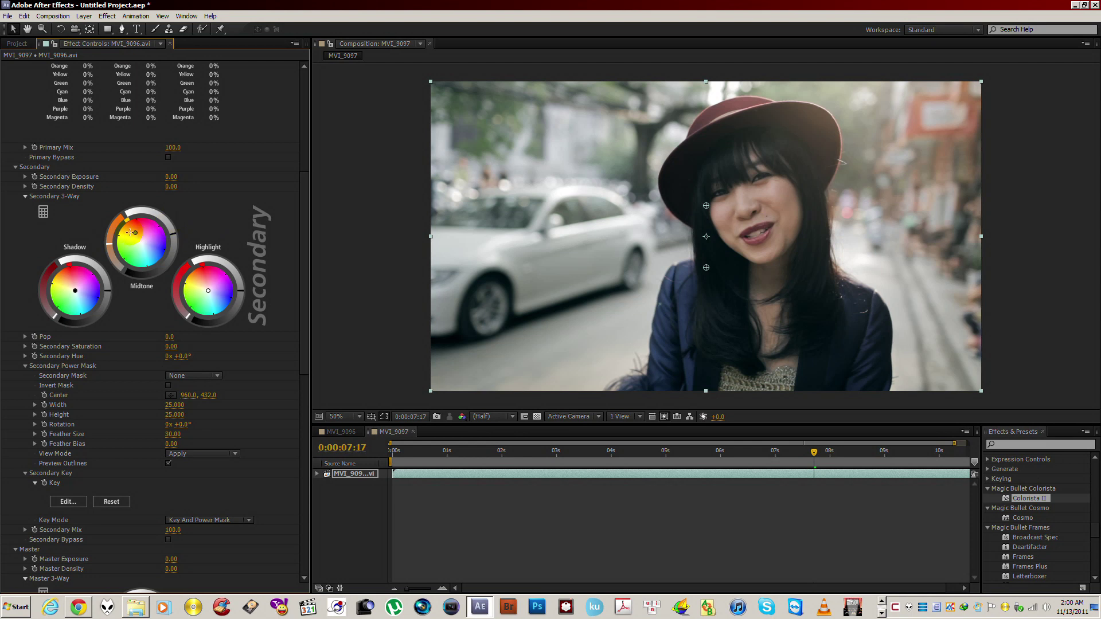
pyautogui.moveTo(108, 244); pyautogui.dragTo(109, 240)
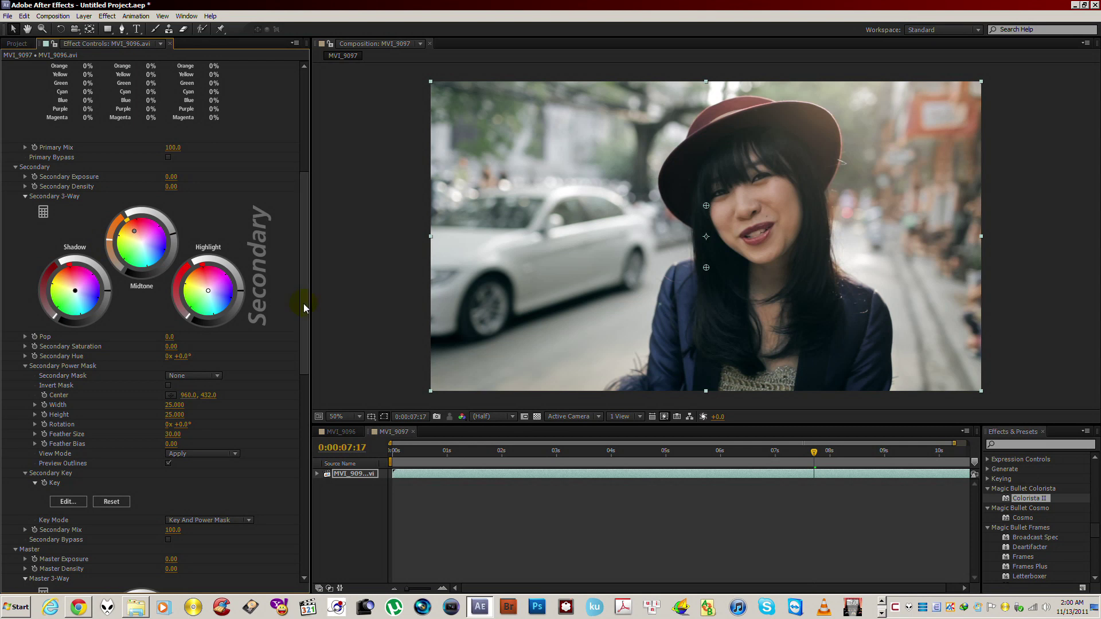
# - Try a much stronger teal saturation in the Primary shadows, and bring it back to a subtle tint
pyautogui.moveTo(304, 304); pyautogui.dragTo(317, 174)
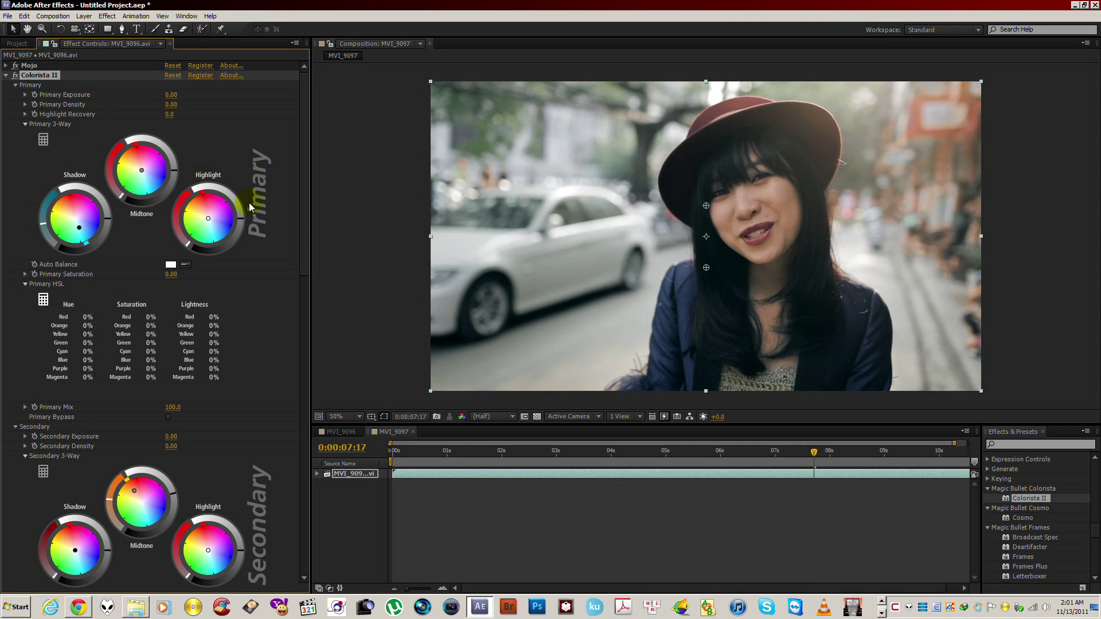
pyautogui.scroll(-1, 305, 175)
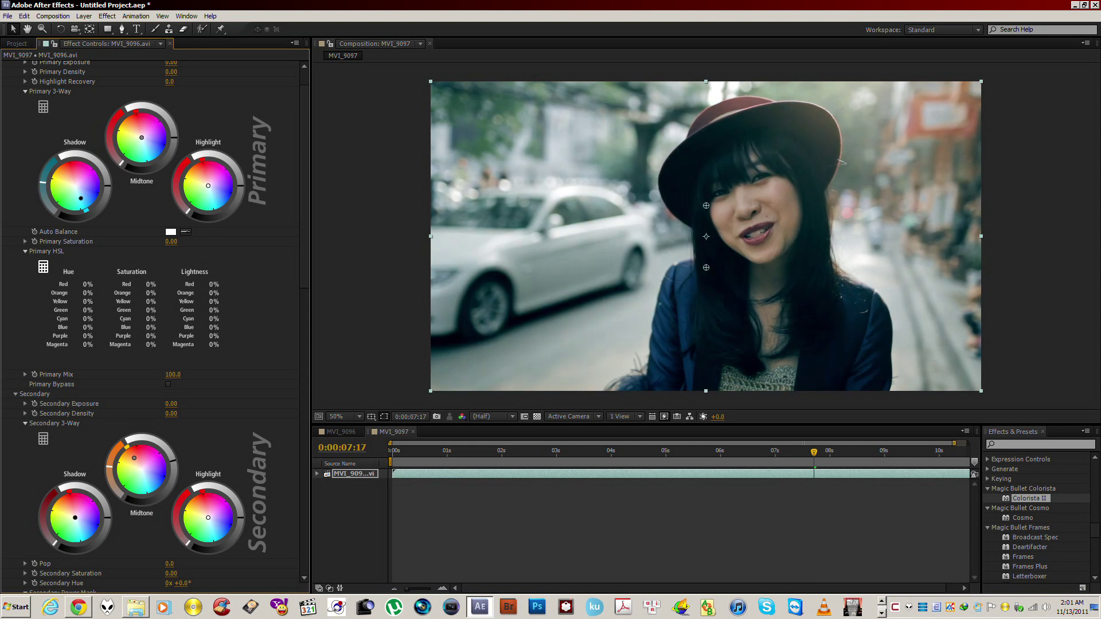
pyautogui.moveTo(43, 181); pyautogui.dragTo(45, 173)
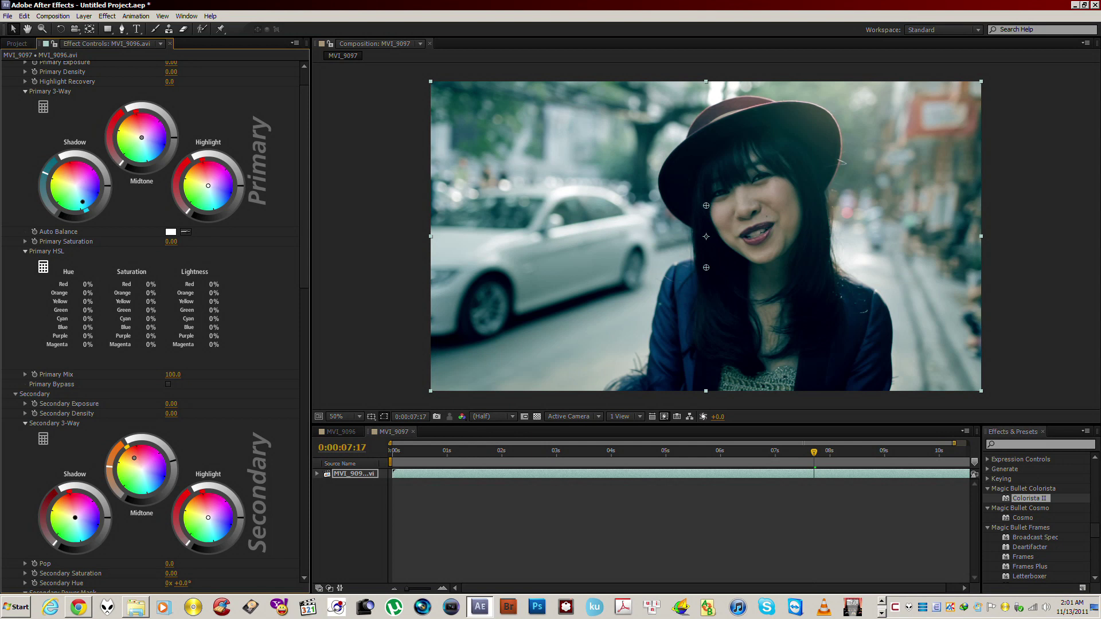
pyautogui.moveTo(45, 174); pyautogui.dragTo(42, 188)
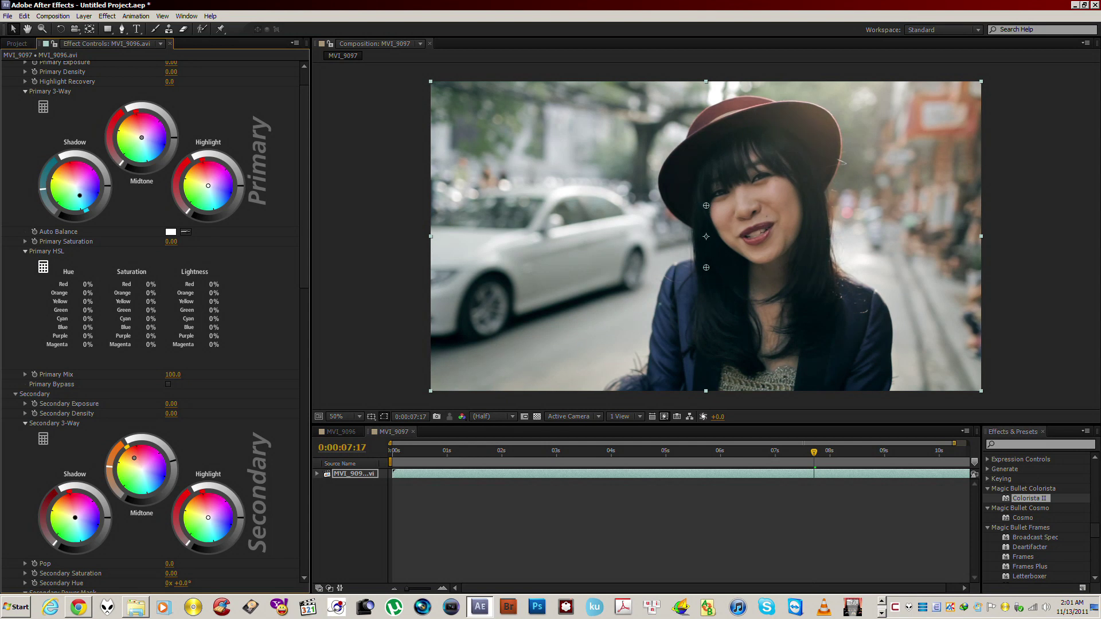
pyautogui.click(44, 189)
# - Switch Colorista II's Master HSL controls from colour wheels to numeric values
pyautogui.moveTo(307, 171)
pyautogui.mouseDown()
pyautogui.moveTo(304, 134)
pyautogui.moveTo(299, 300)
pyautogui.mouseUp()
pyautogui.scroll(-10, 300, 300)
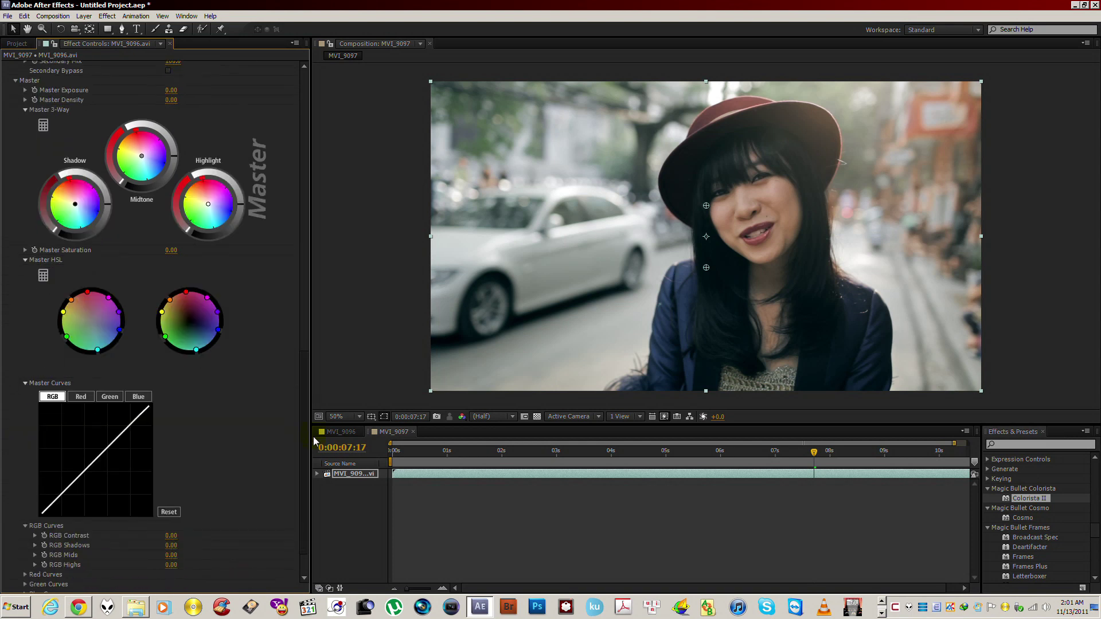
pyautogui.scroll(2, 303, 401)
pyautogui.click(585, 255)
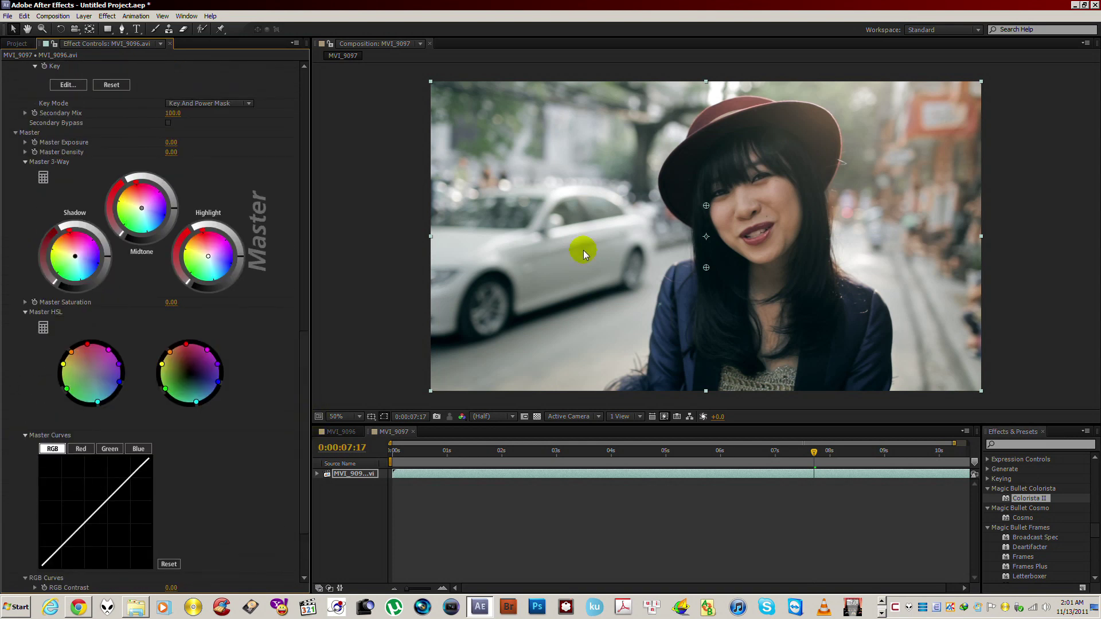
pyautogui.moveTo(304, 361); pyautogui.dragTo(320, 406)
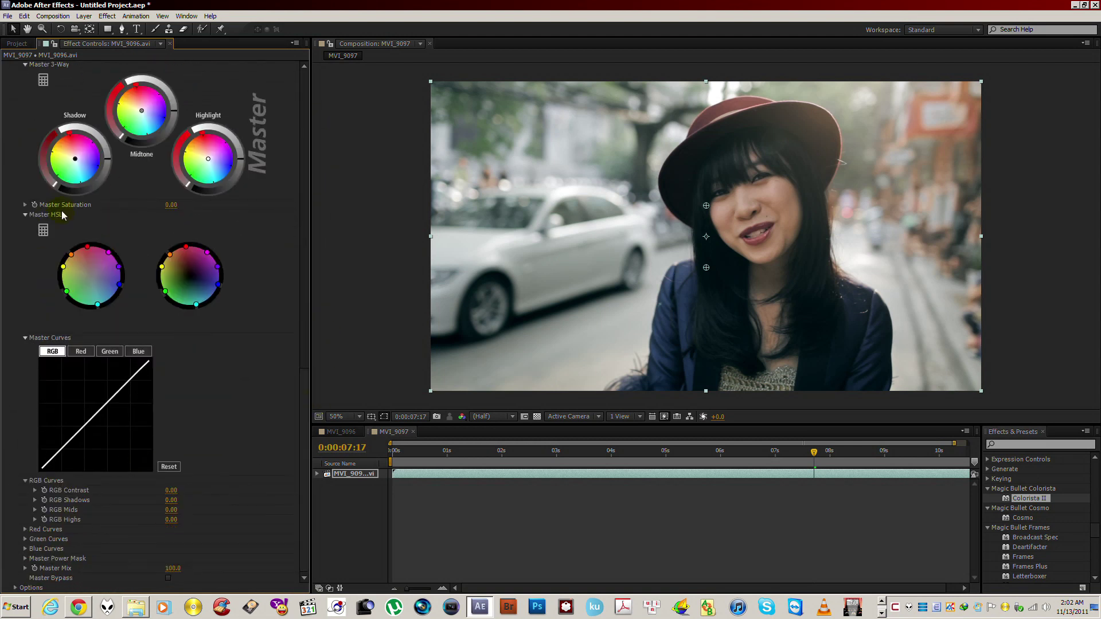
pyautogui.click(43, 229)
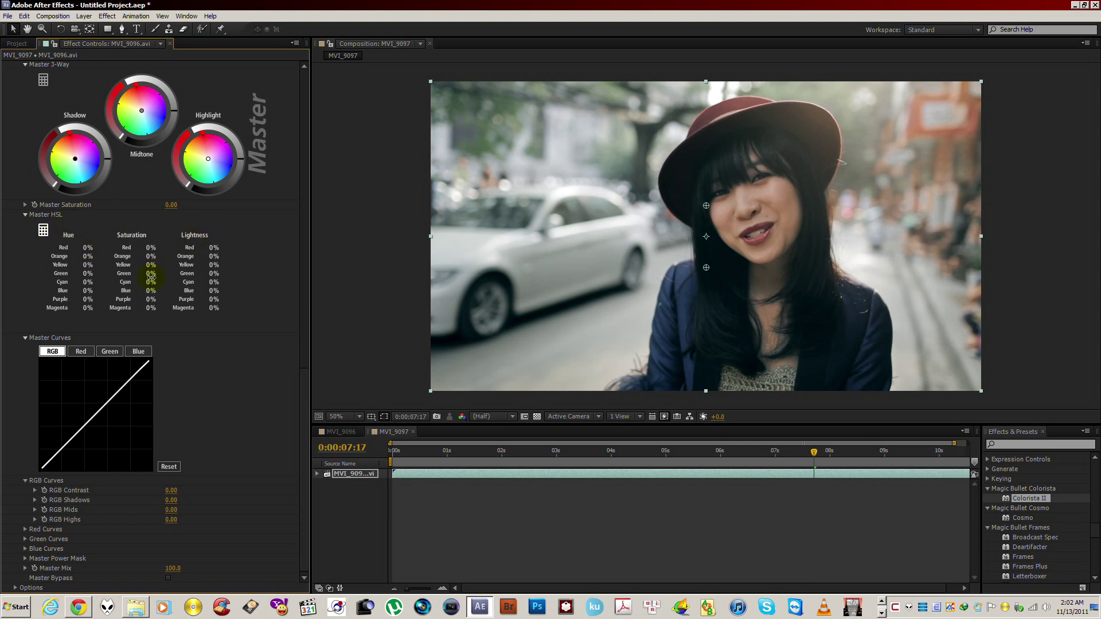
# - Raise the blue saturation in Master HSL and try out an adjustment of the cyan saturation
pyautogui.moveTo(150, 291); pyautogui.dragTo(195, 291)
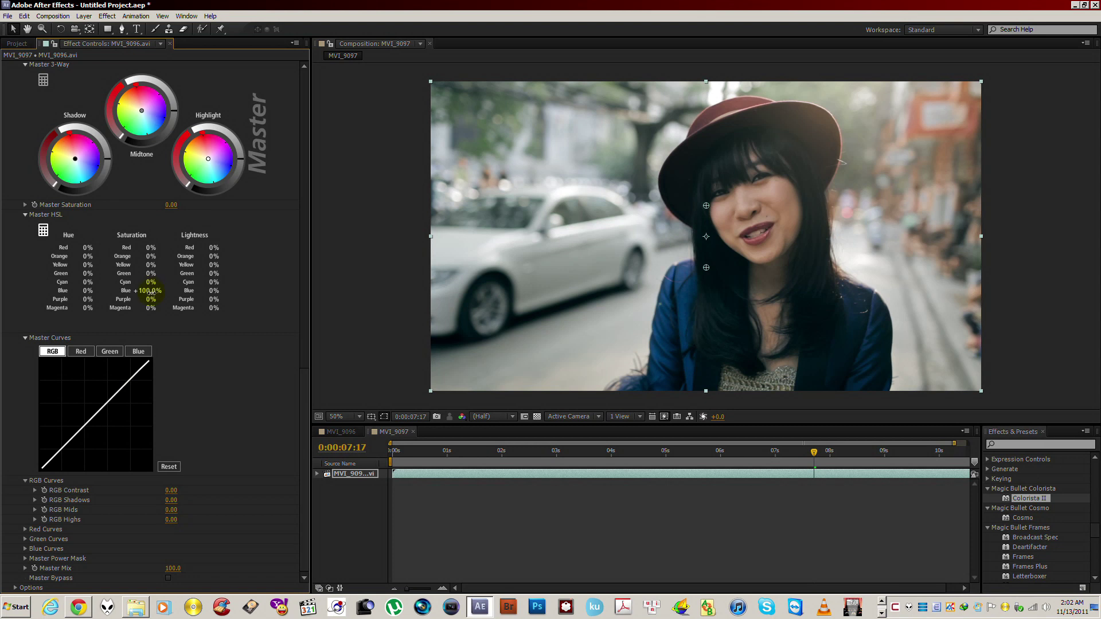
pyautogui.moveTo(149, 280); pyautogui.dragTo(168, 280)
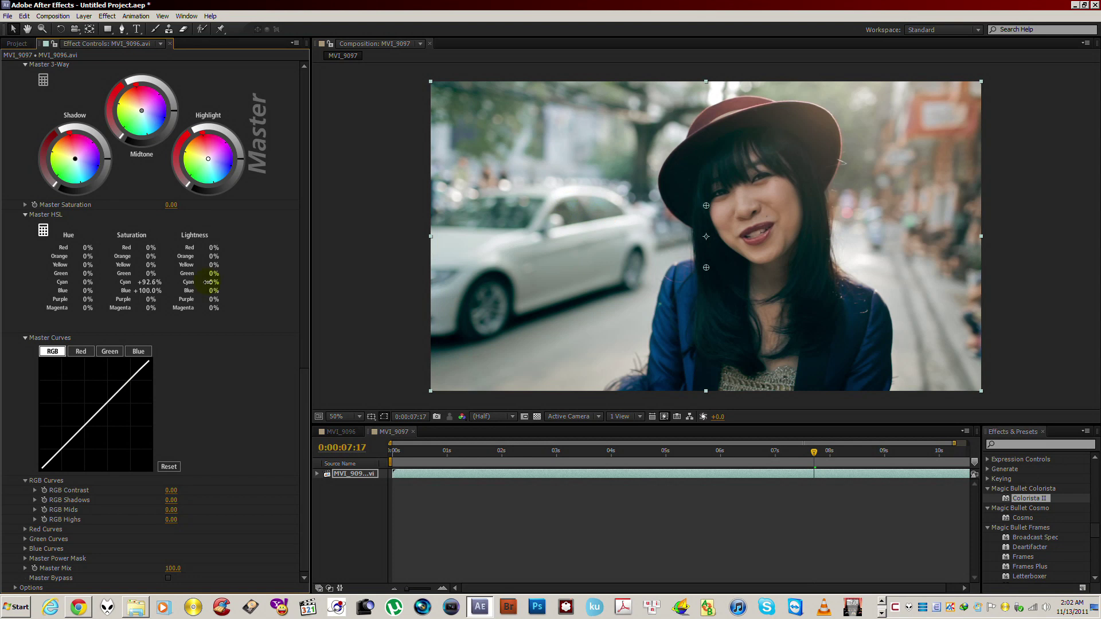
pyautogui.moveTo(151, 282); pyautogui.dragTo(149, 282)
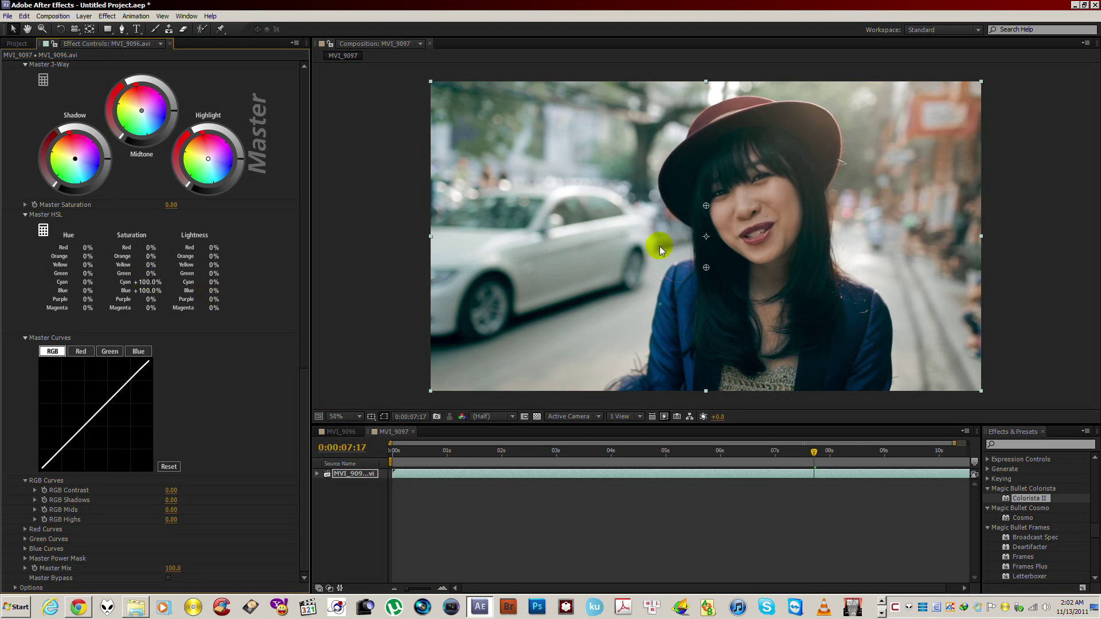
pyautogui.scroll(-2, 644, 250)
pyautogui.scroll(2, 651, 257)
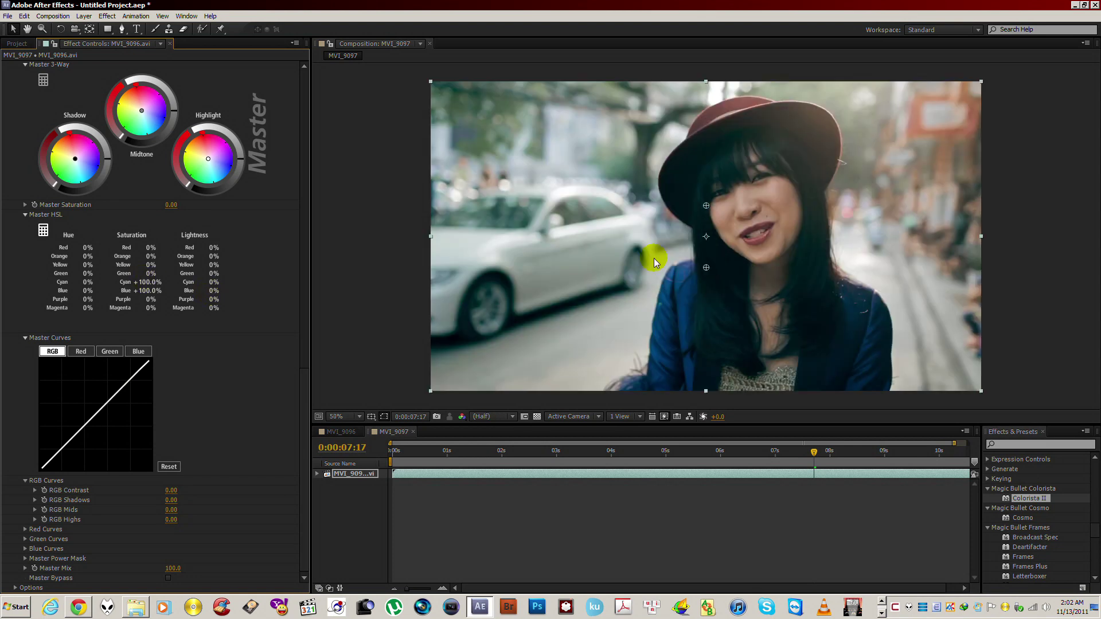
pyautogui.doubleClick(149, 282)
# - Slightly reduce the teal saturation in the Primary shadows and collapse the Colorista II settings
pyautogui.moveTo(302, 373); pyautogui.dragTo(311, 98)
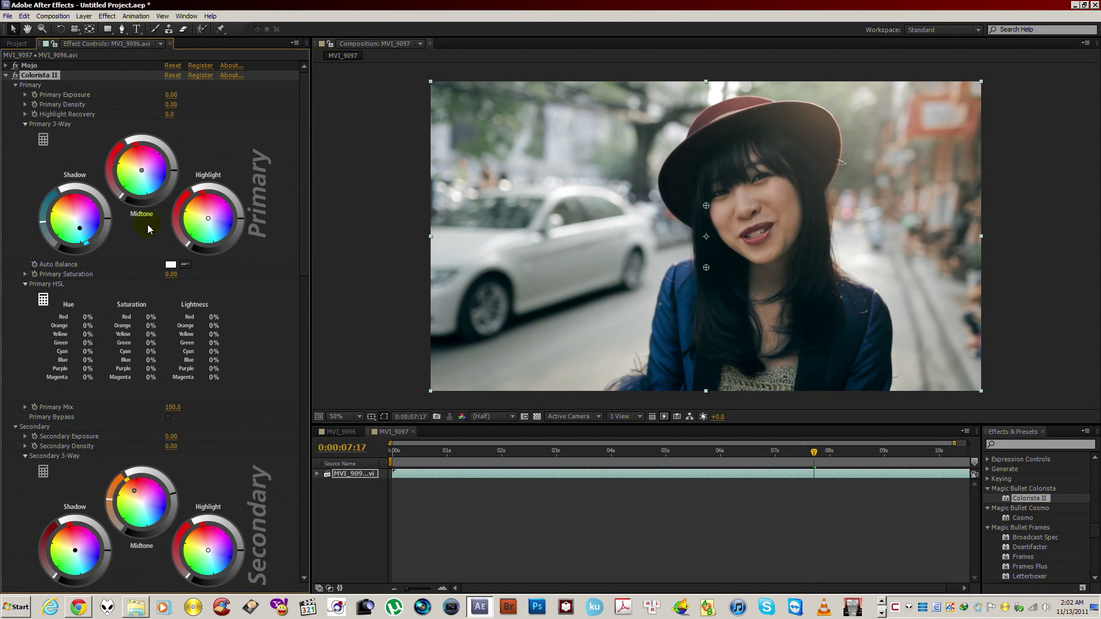
pyautogui.moveTo(43, 223); pyautogui.dragTo(43, 226)
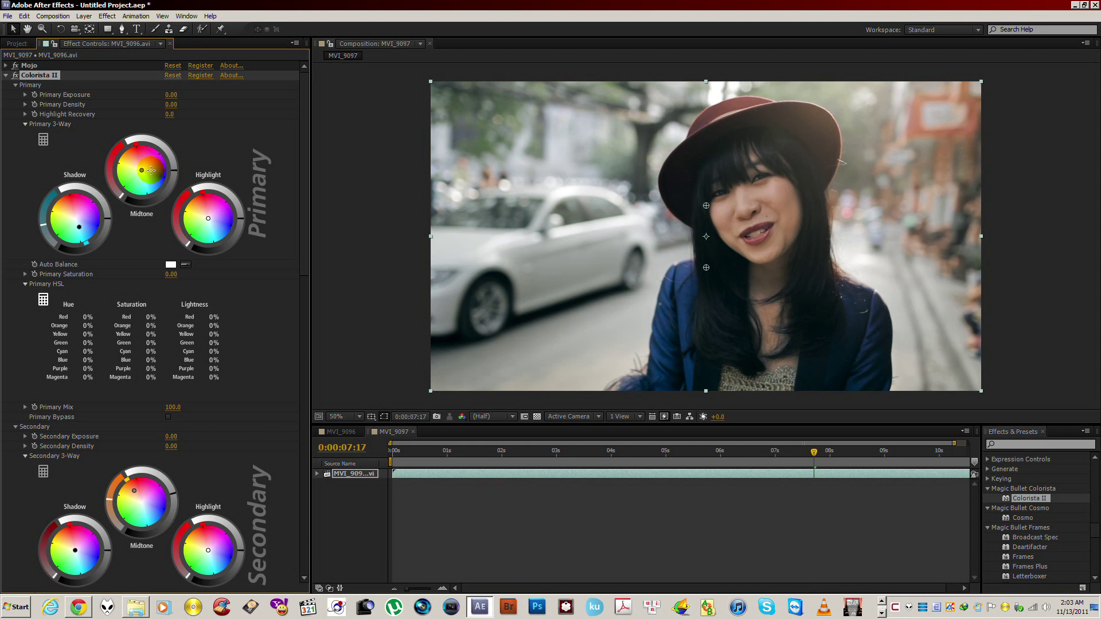
pyautogui.click(6, 76)
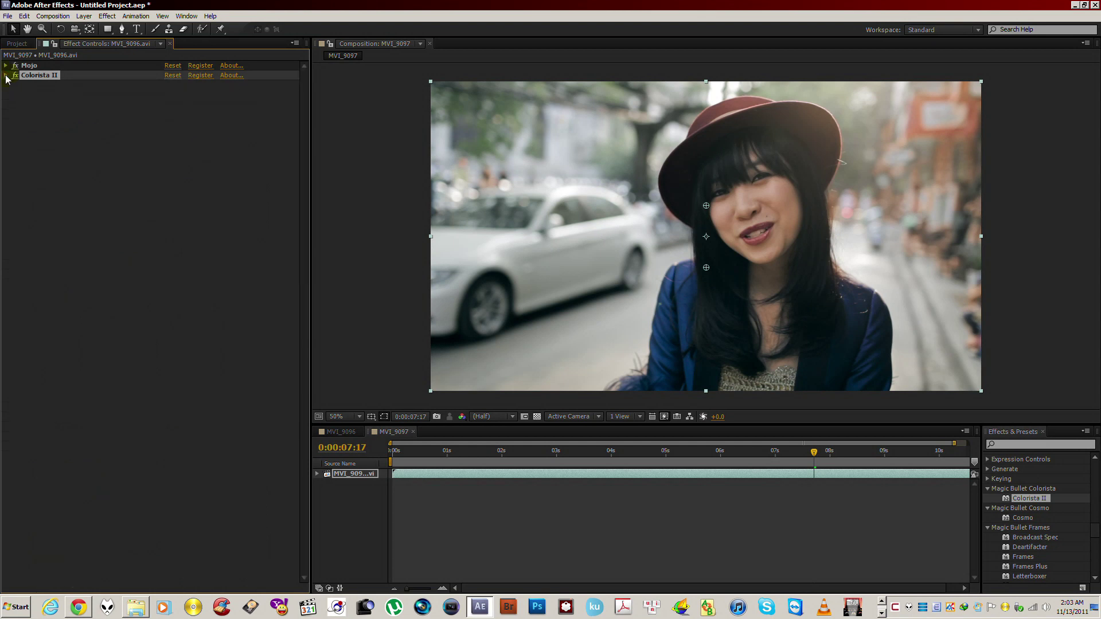
# - Scrub the clip between about 0:00:07:05 and 0:00:08:00 to review the grade
pyautogui.moveTo(779, 451)
pyautogui.mouseDown()
pyautogui.moveTo(705, 451)
pyautogui.moveTo(787, 452)
pyautogui.mouseUp()
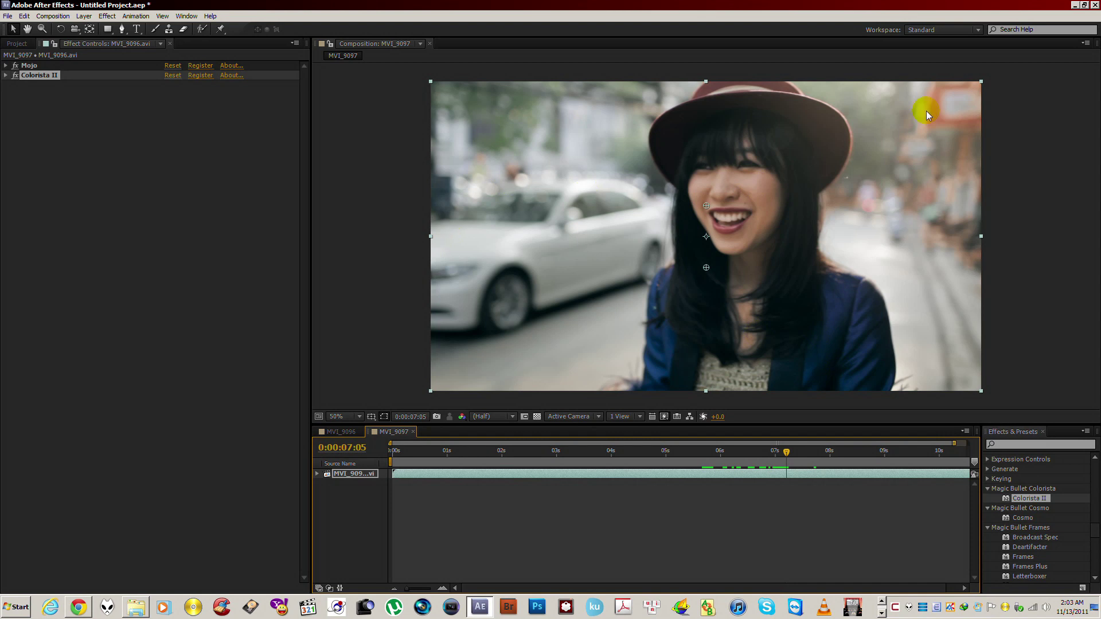
pyautogui.moveTo(786, 452); pyautogui.dragTo(786, 455)
pyautogui.click(517, 236)
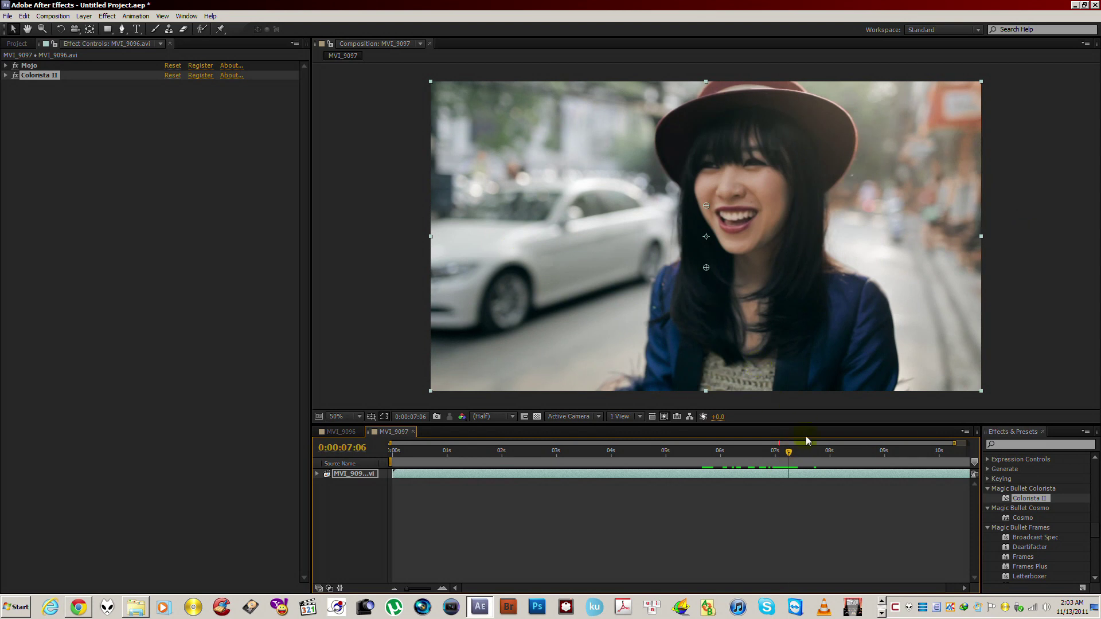
pyautogui.moveTo(789, 452); pyautogui.dragTo(829, 456)
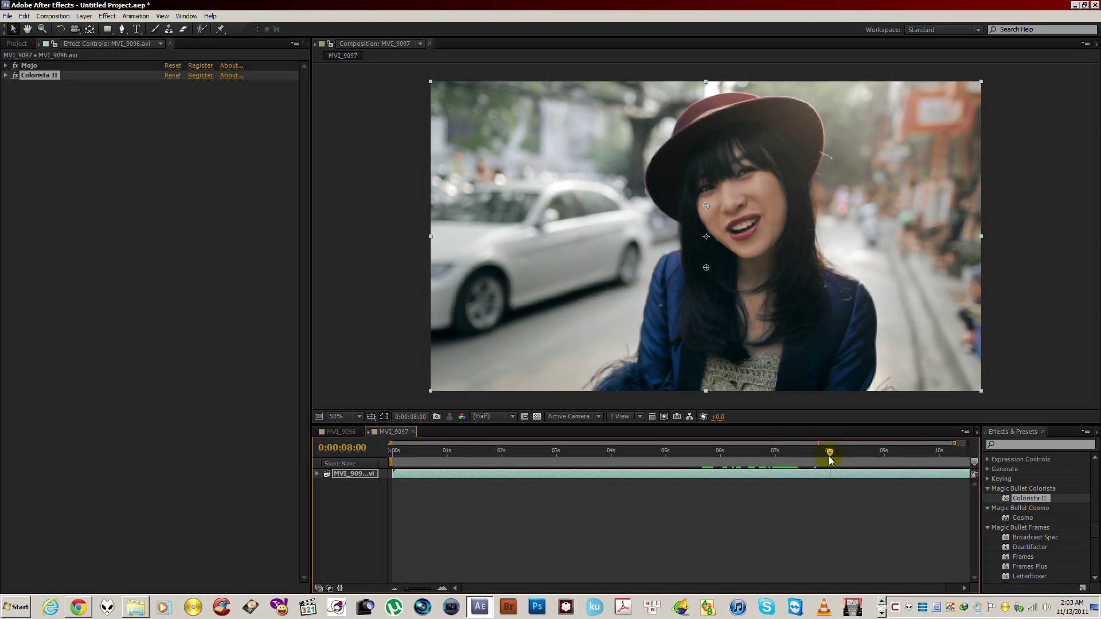
pyautogui.click(827, 202)
# - Expand the Mojo effect and raise Warm It to about 13.68
pyautogui.click(30, 86)
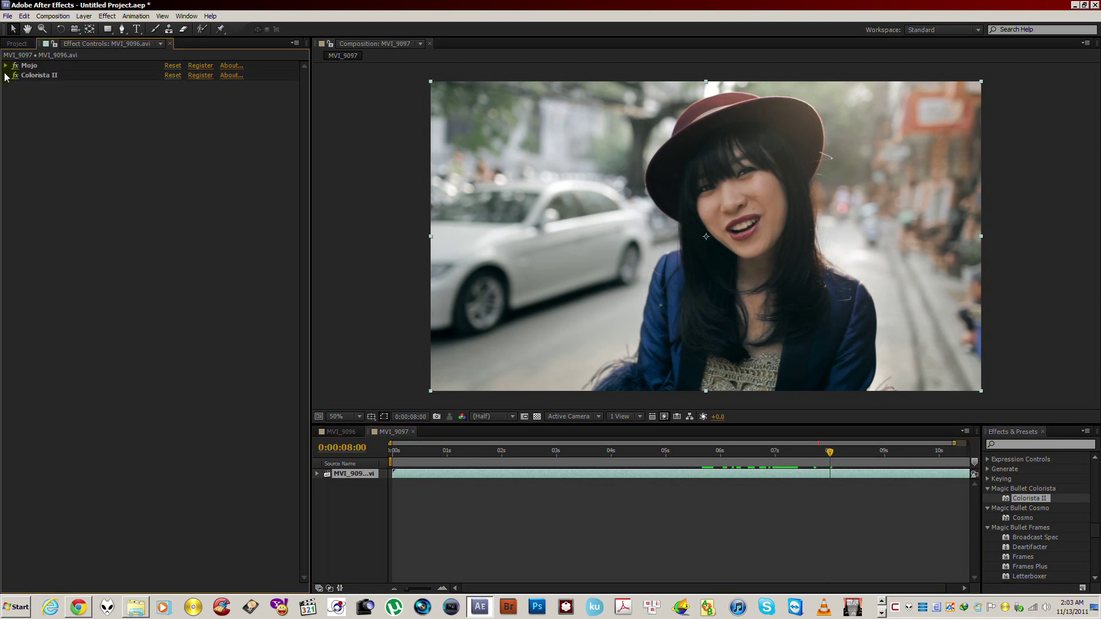
pyautogui.click(5, 66)
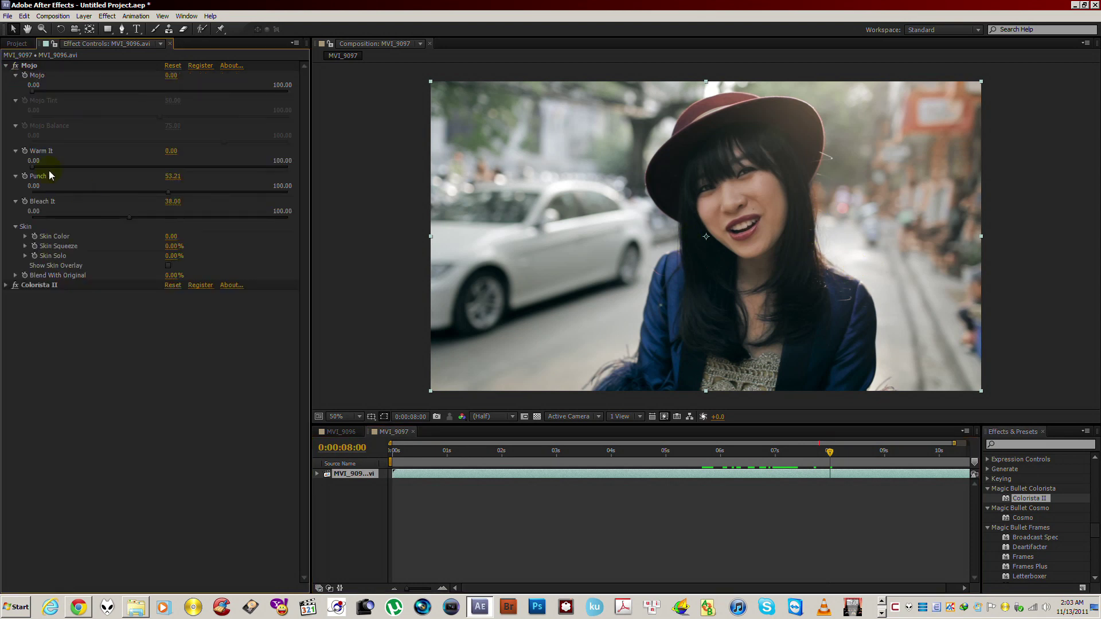
pyautogui.moveTo(49, 166)
pyautogui.mouseDown()
pyautogui.moveTo(67, 167)
pyautogui.moveTo(51, 163)
pyautogui.mouseUp()
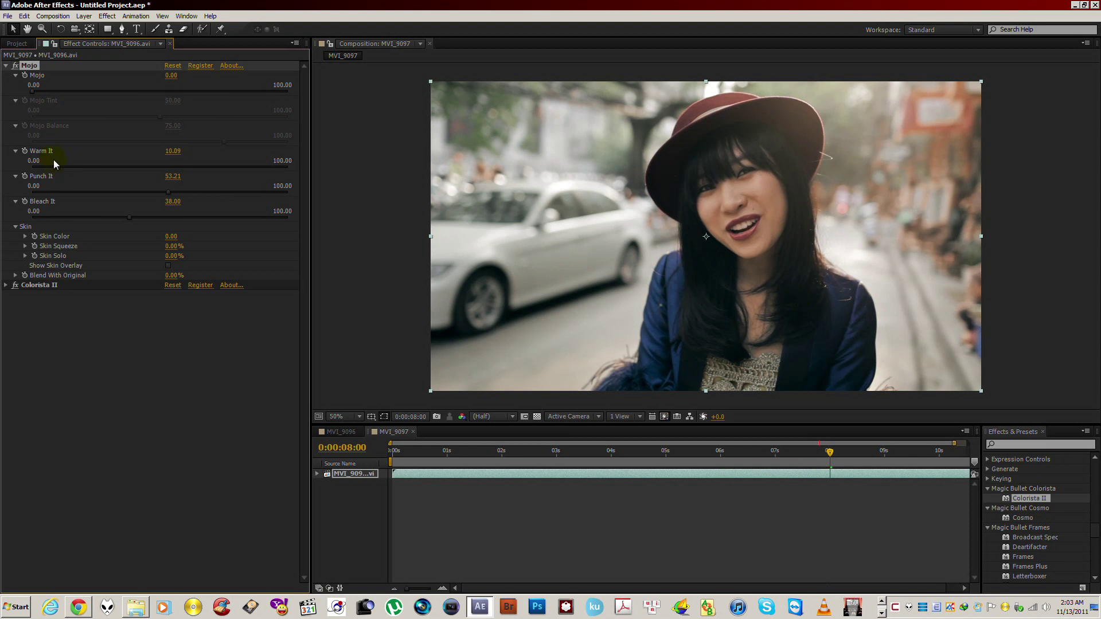
pyautogui.moveTo(63, 165)
pyautogui.mouseDown()
pyautogui.moveTo(81, 167)
pyautogui.moveTo(64, 164)
pyautogui.mouseUp()
pyautogui.moveTo(61, 164); pyautogui.dragTo(65, 167)
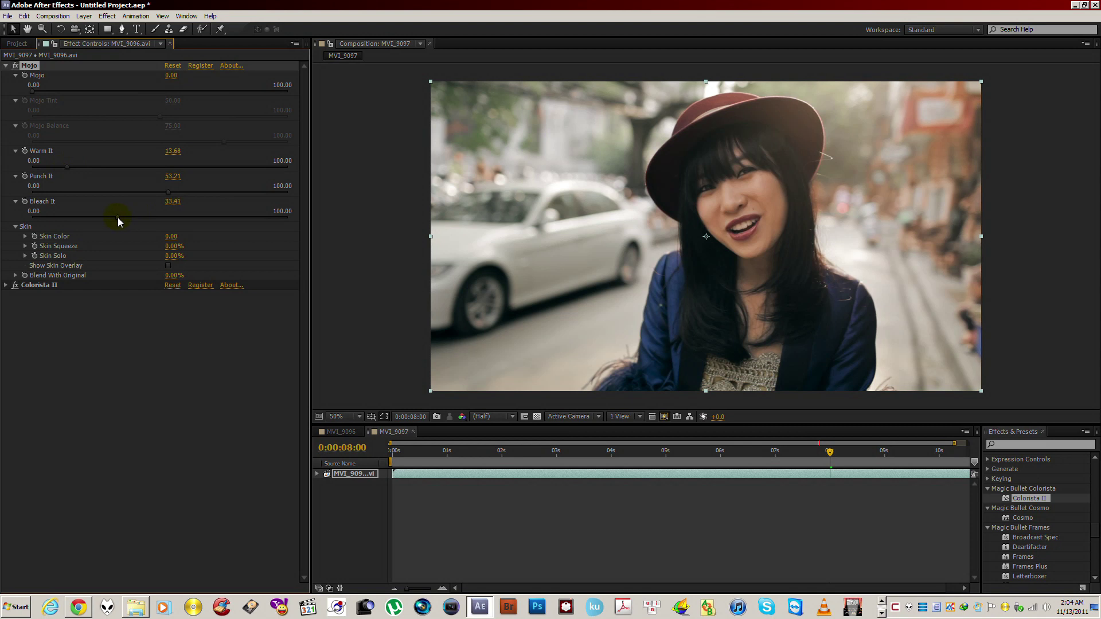
# - Try lower and higher bleach amounts in Mojo, set Bleach It to about 45.96 and collapse the effect
pyautogui.moveTo(117, 218); pyautogui.dragTo(152, 216)
pyautogui.moveTo(133, 218); pyautogui.dragTo(50, 214)
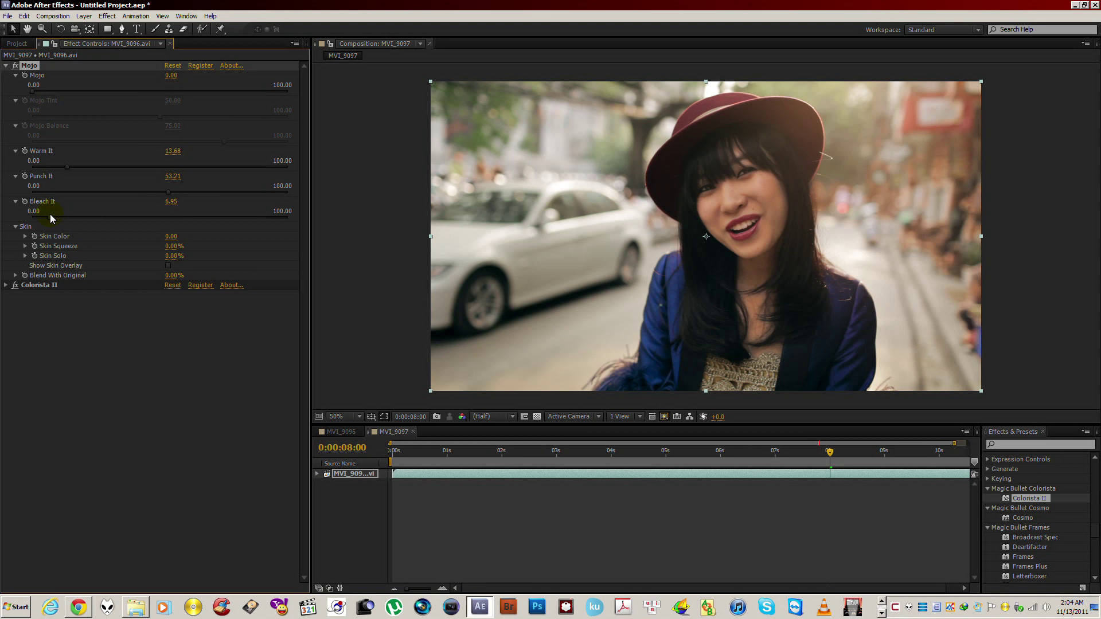
pyautogui.moveTo(50, 214); pyautogui.dragTo(108, 214)
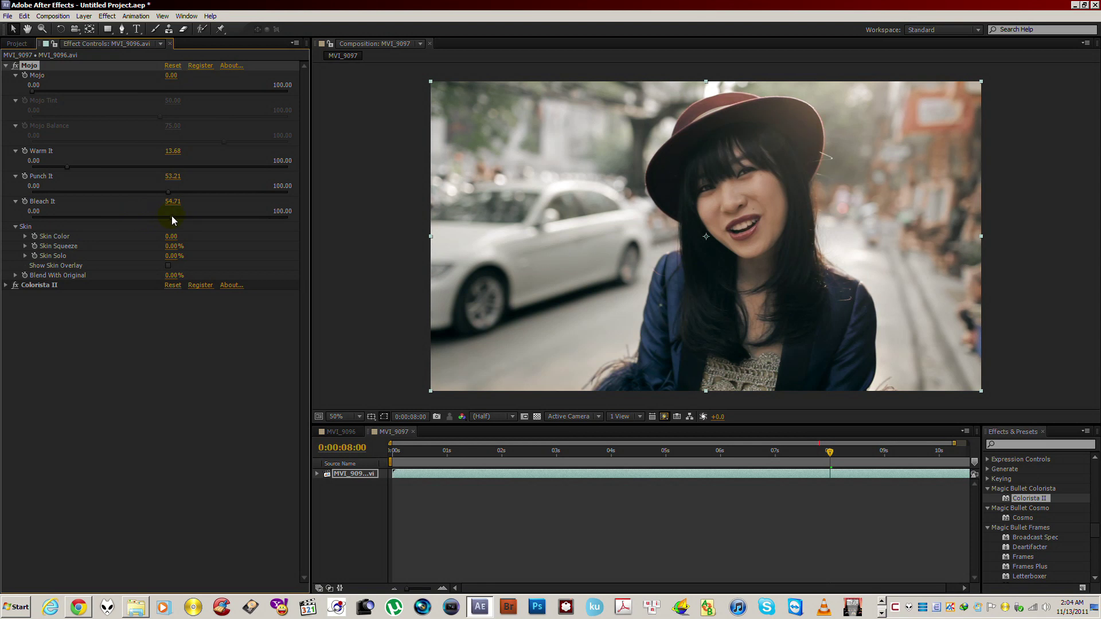
pyautogui.click(6, 66)
pyautogui.click(58, 126)
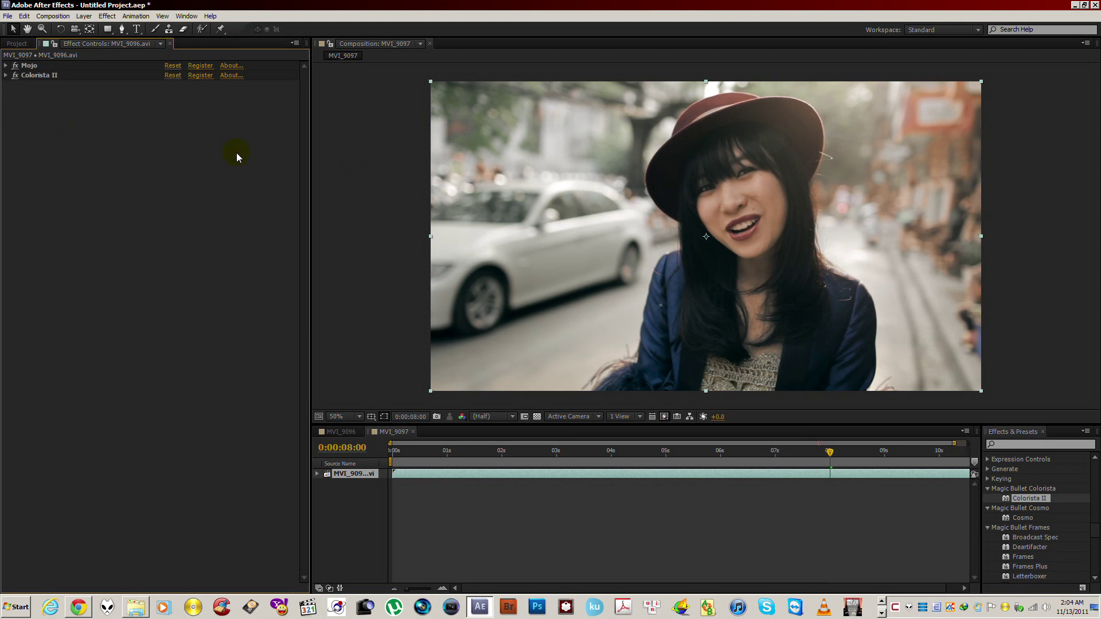
# - Move the current time to 0:00:07:02 and apply a second Colorista II effect to the clip
pyautogui.scroll(-1, 612, 209)
pyautogui.scroll(1, 725, 230)
pyautogui.moveTo(830, 453); pyautogui.dragTo(762, 457)
pyautogui.moveTo(799, 461); pyautogui.dragTo(779, 460)
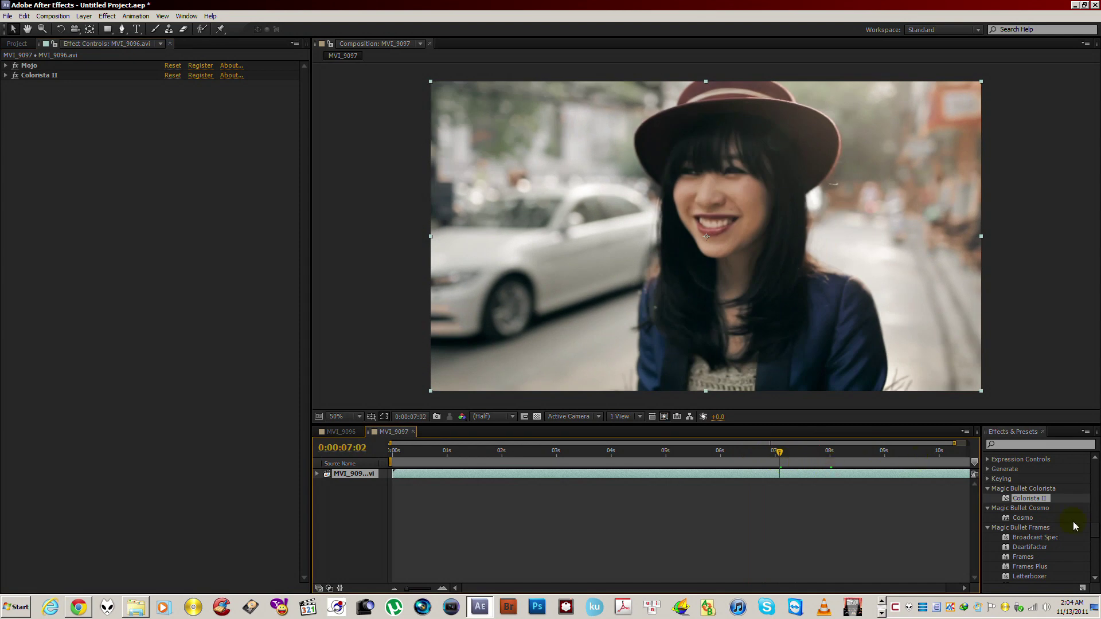
pyautogui.scroll(-1, 1067, 528)
pyautogui.click(1024, 474)
pyautogui.moveTo(1025, 477); pyautogui.dragTo(178, 375)
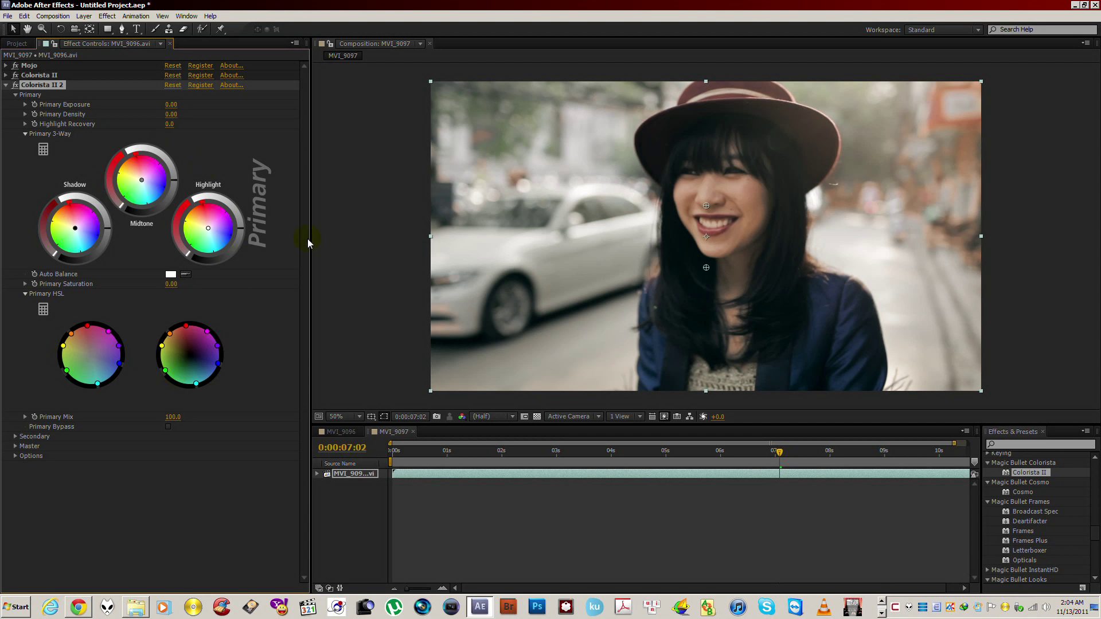
# - Add a rectangular Secondary power mask around the woman, about 38.3 in width and height and rotated about 9.1°
pyautogui.click(16, 437)
pyautogui.scroll(-7, 18, 438)
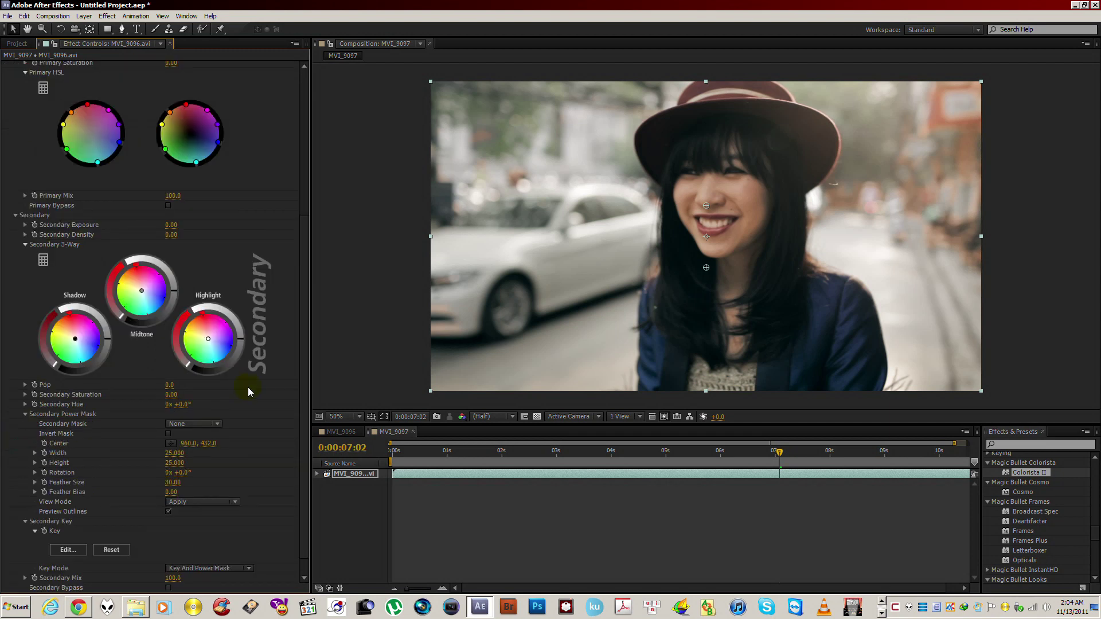
pyautogui.click(205, 405)
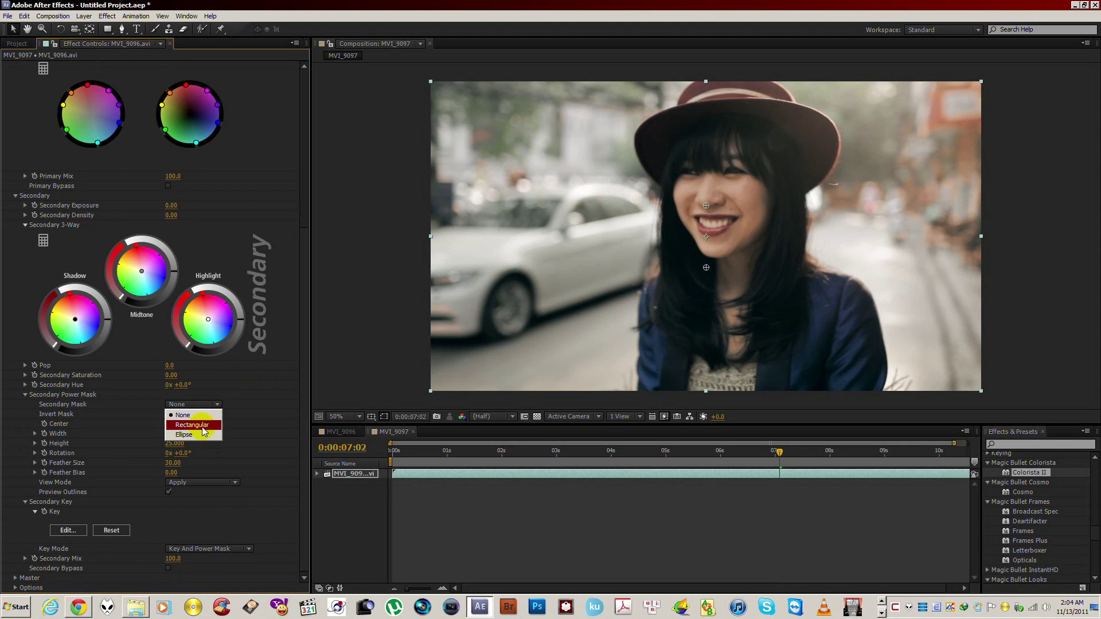
pyautogui.click(204, 431)
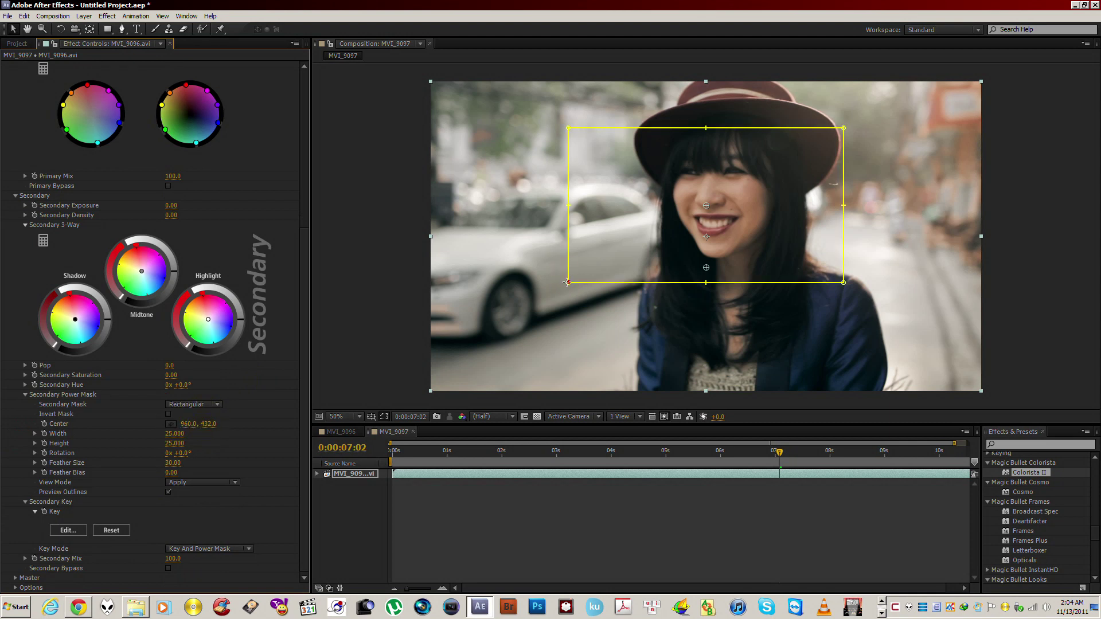
pyautogui.moveTo(566, 282); pyautogui.dragTo(479, 289)
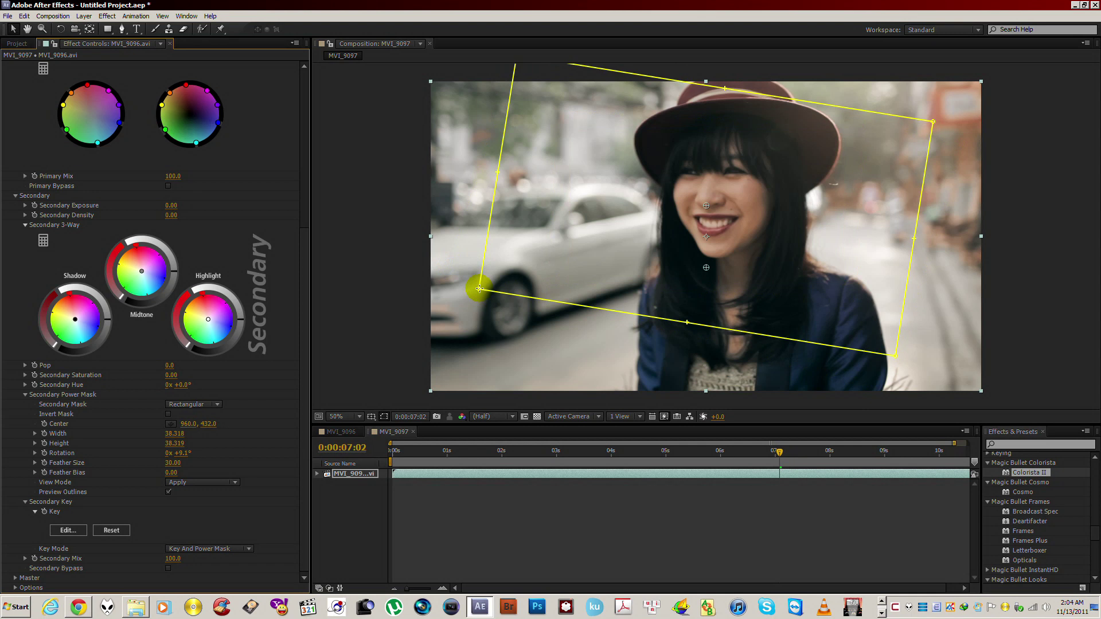
# - Invert the rectangular mask and darken the Secondary midtones strongly and the highlights slightly
pyautogui.click(168, 414)
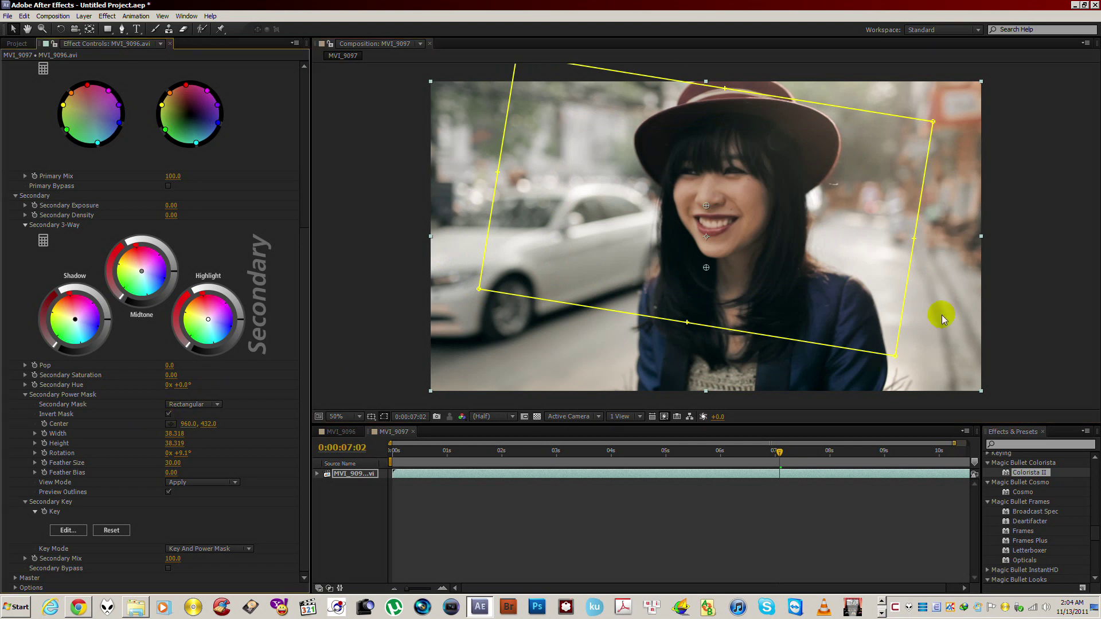
pyautogui.click(168, 414)
pyautogui.moveTo(173, 272); pyautogui.dragTo(165, 294)
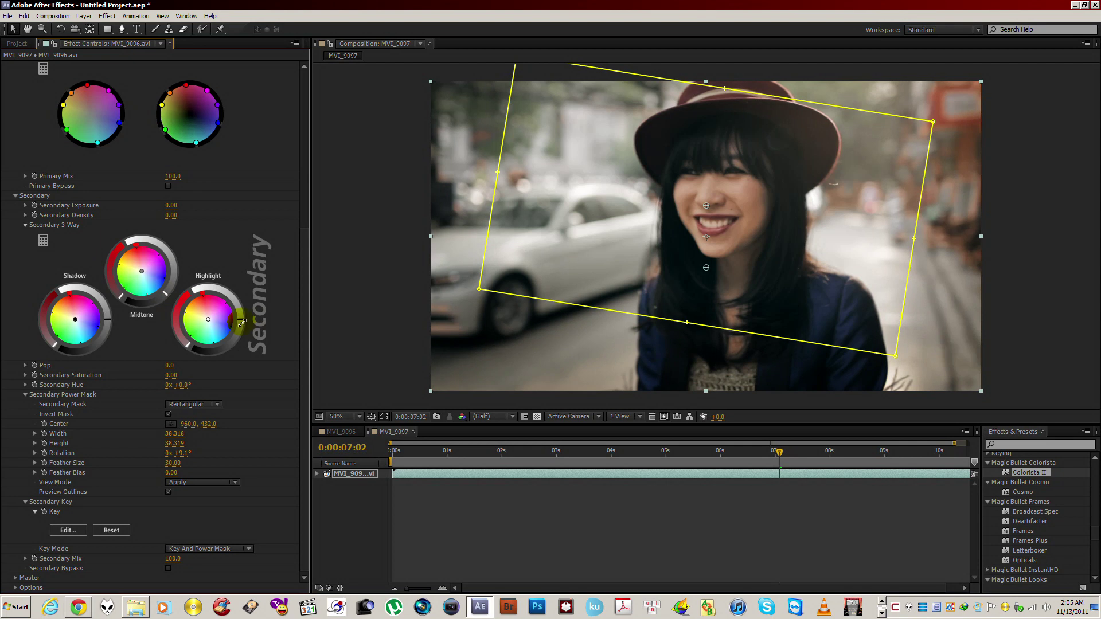
pyautogui.moveTo(241, 320); pyautogui.dragTo(240, 323)
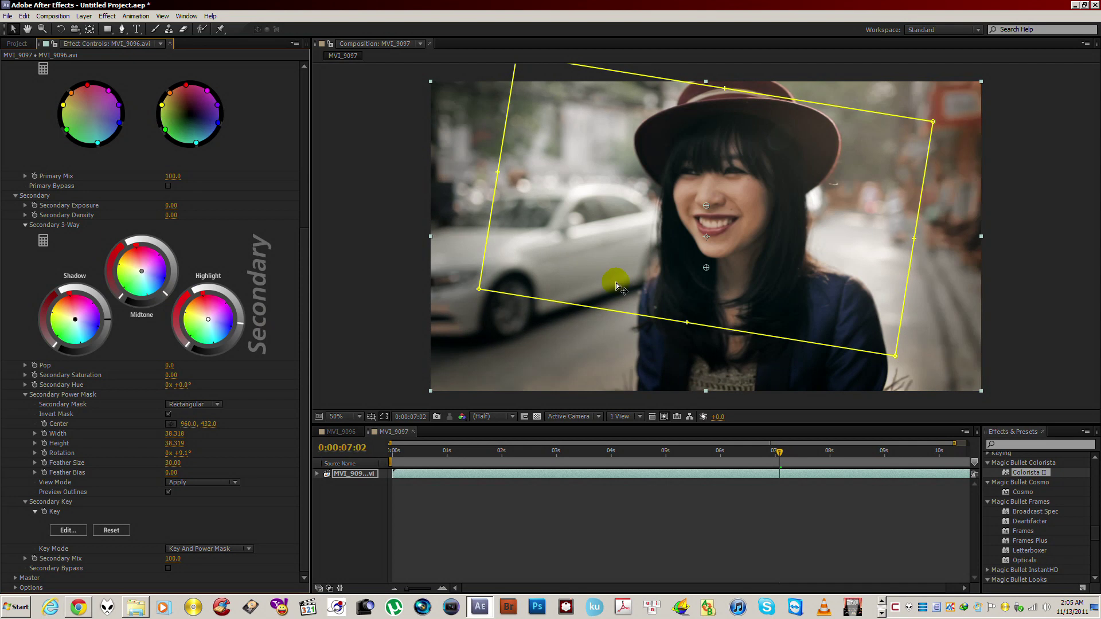
# - Enlarge the rectangular mask to about 49 in width and height and move its center to about 1064, 230
pyautogui.moveTo(934, 121); pyautogui.dragTo(994, 90)
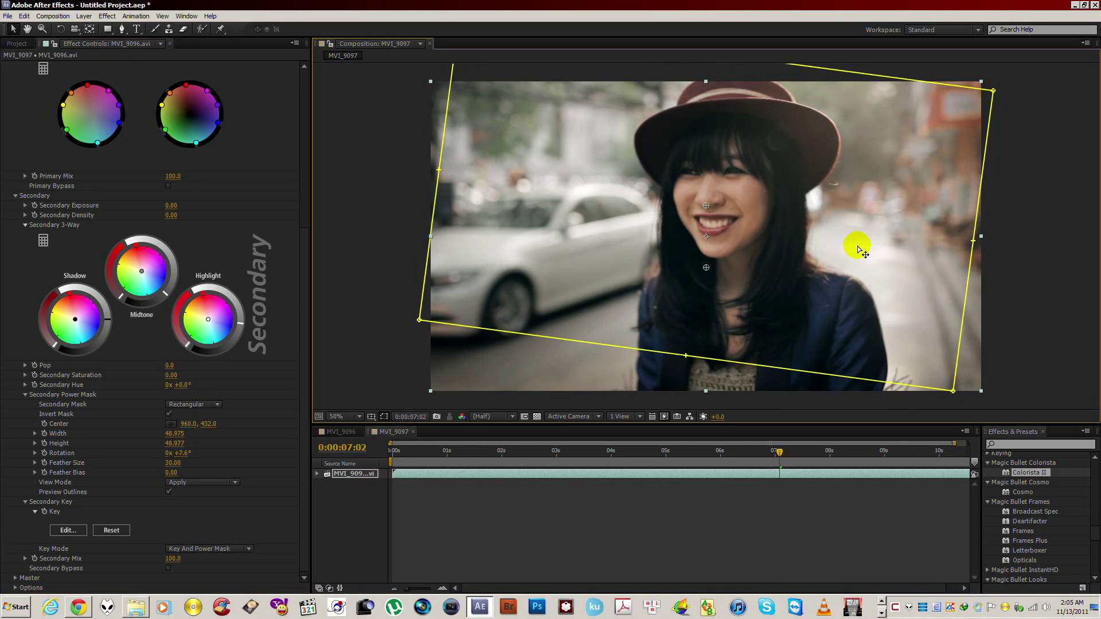
pyautogui.moveTo(855, 246); pyautogui.dragTo(880, 208)
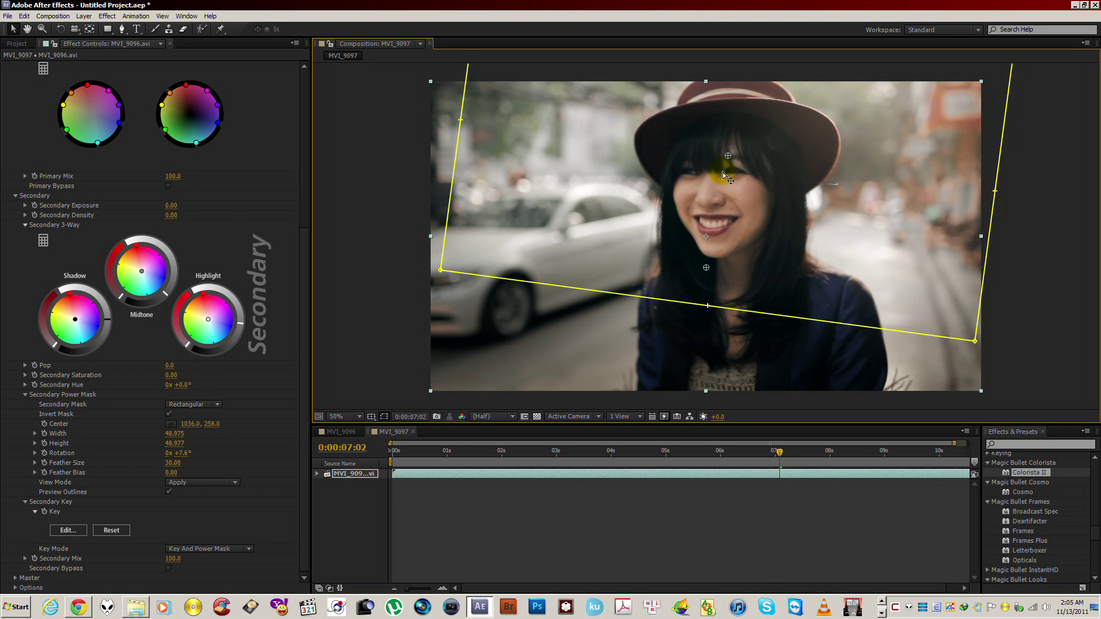
pyautogui.moveTo(821, 213); pyautogui.dragTo(647, 182)
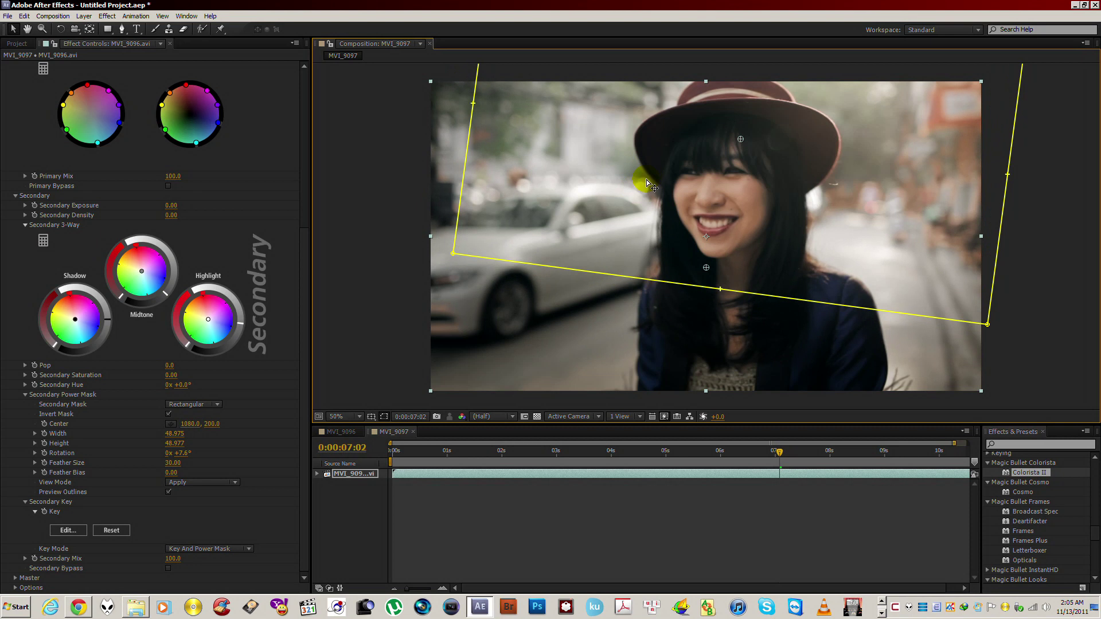
pyautogui.moveTo(885, 254); pyautogui.dragTo(879, 263)
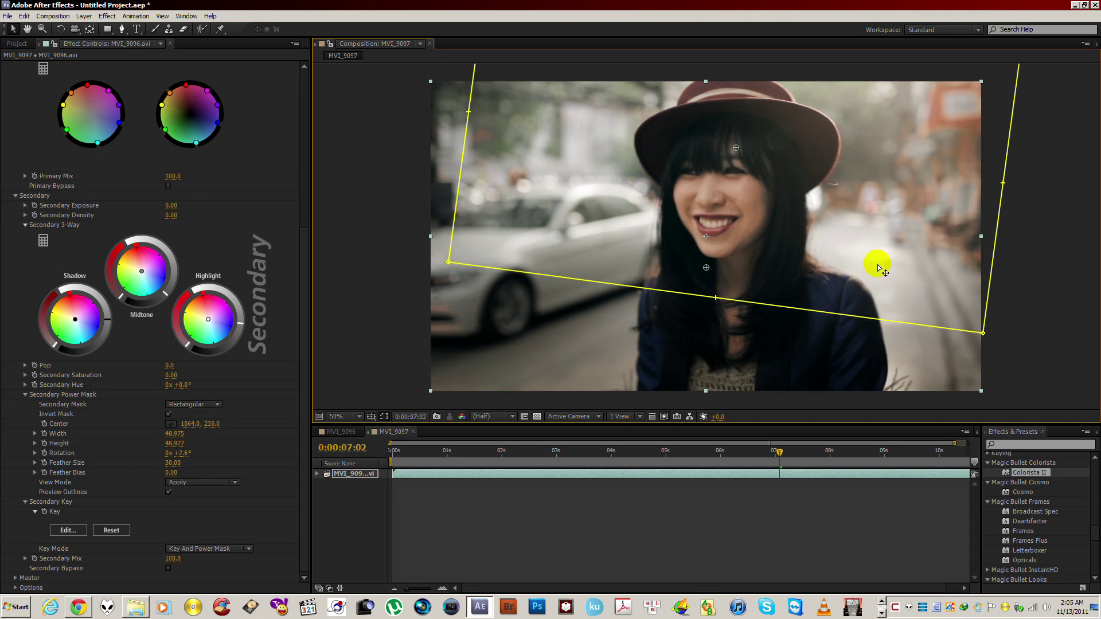
# - Deselect the clip and move the current time to 0:00:07:19 to review the vignette without mask outlines
pyautogui.scroll(-2, 973, 285)
pyautogui.click(973, 285)
pyautogui.press('.')
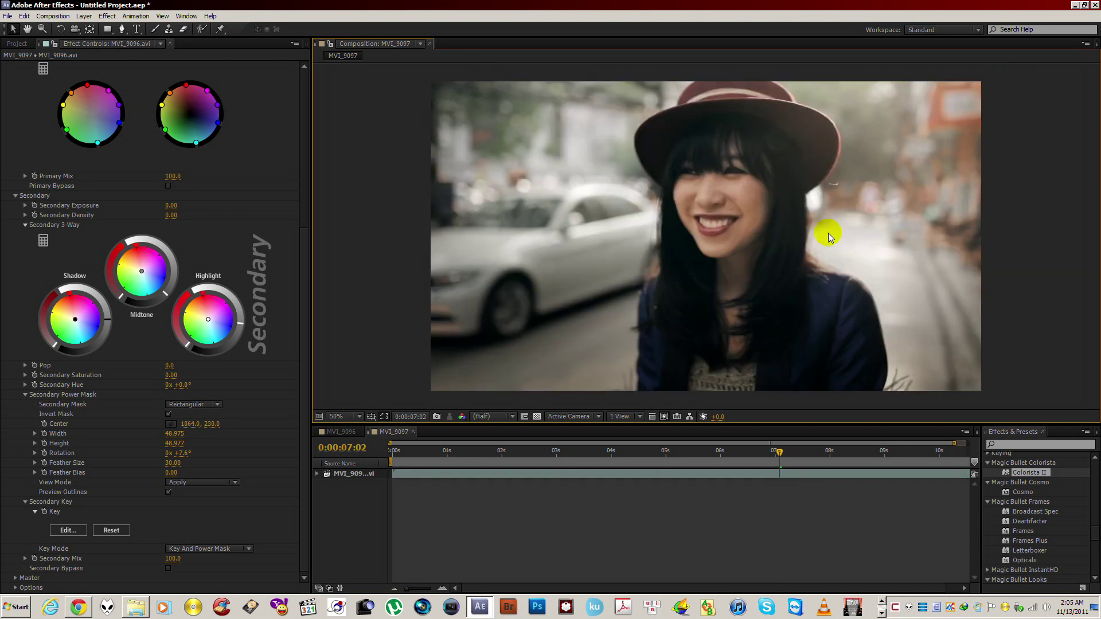
pyautogui.press(',')
pyautogui.moveTo(780, 452); pyautogui.dragTo(820, 457)
pyautogui.press('.')
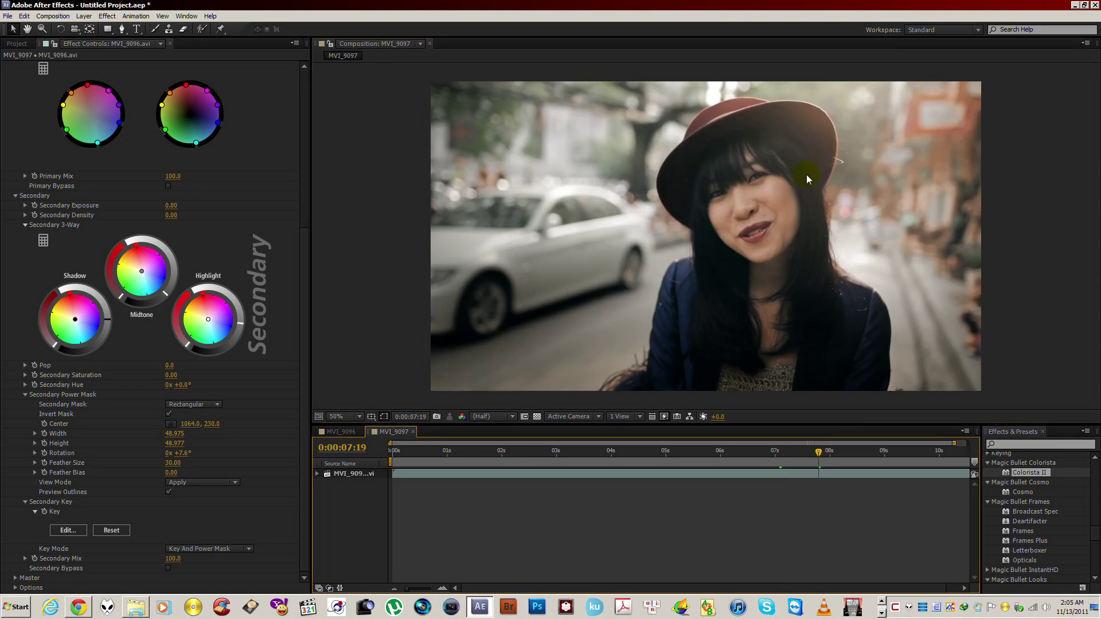
# - Collapse the second Colorista II effect and apply a third Colorista II effect to the clip
pyautogui.scroll(10, 303, 288)
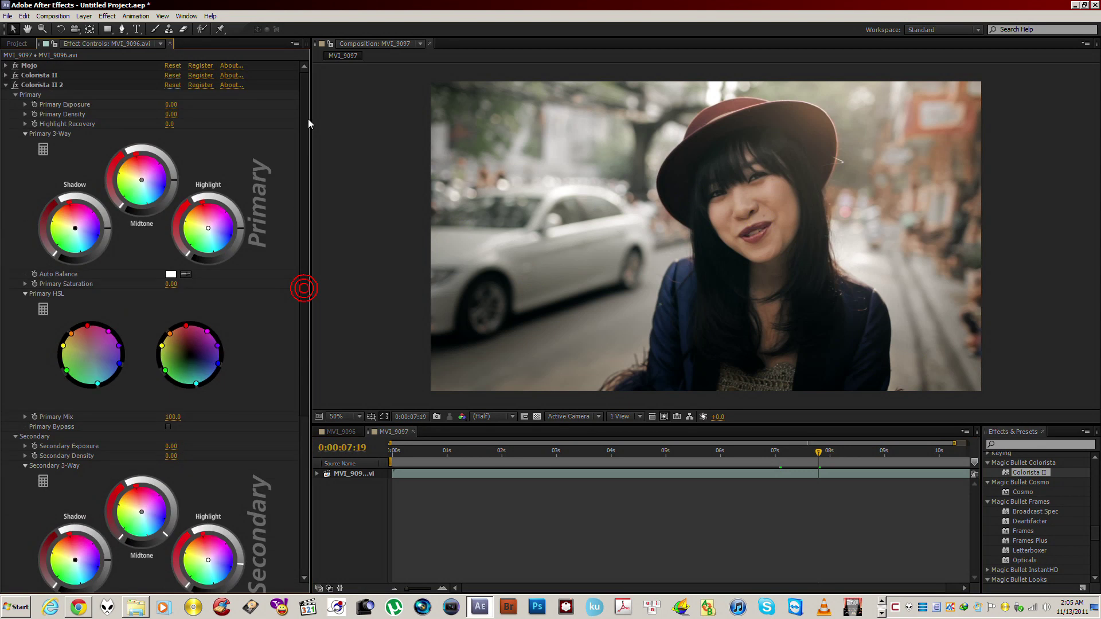
pyautogui.click(6, 85)
pyautogui.moveTo(1038, 474); pyautogui.dragTo(193, 388)
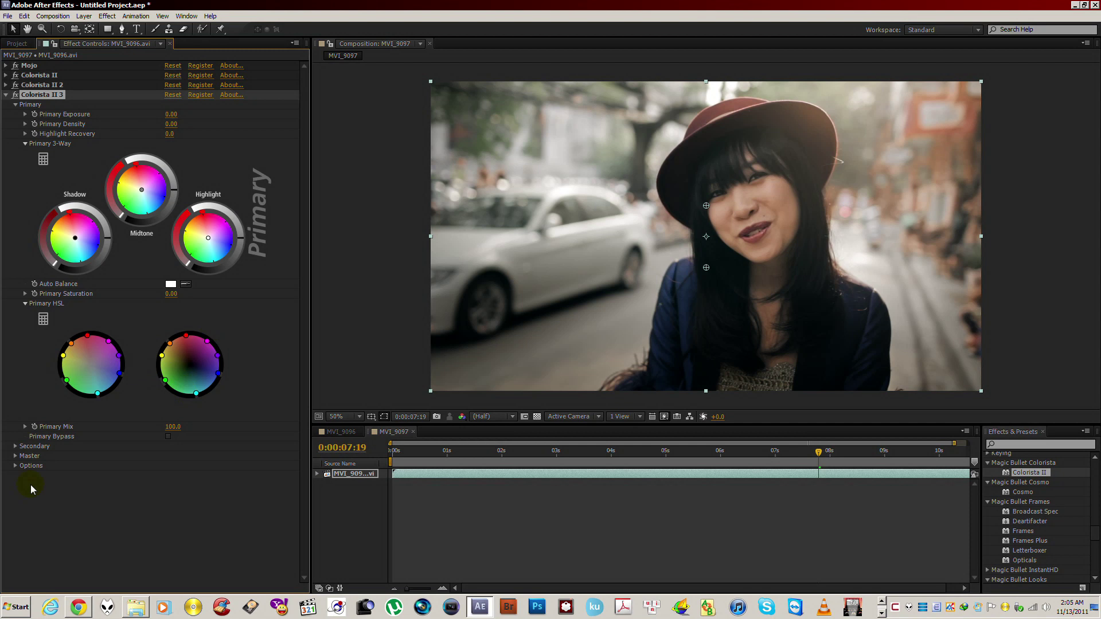
# - Add an elliptical Secondary power mask around the woman in the third Colorista II, about 47.6 in height and centered near 1092, 466
pyautogui.click(15, 447)
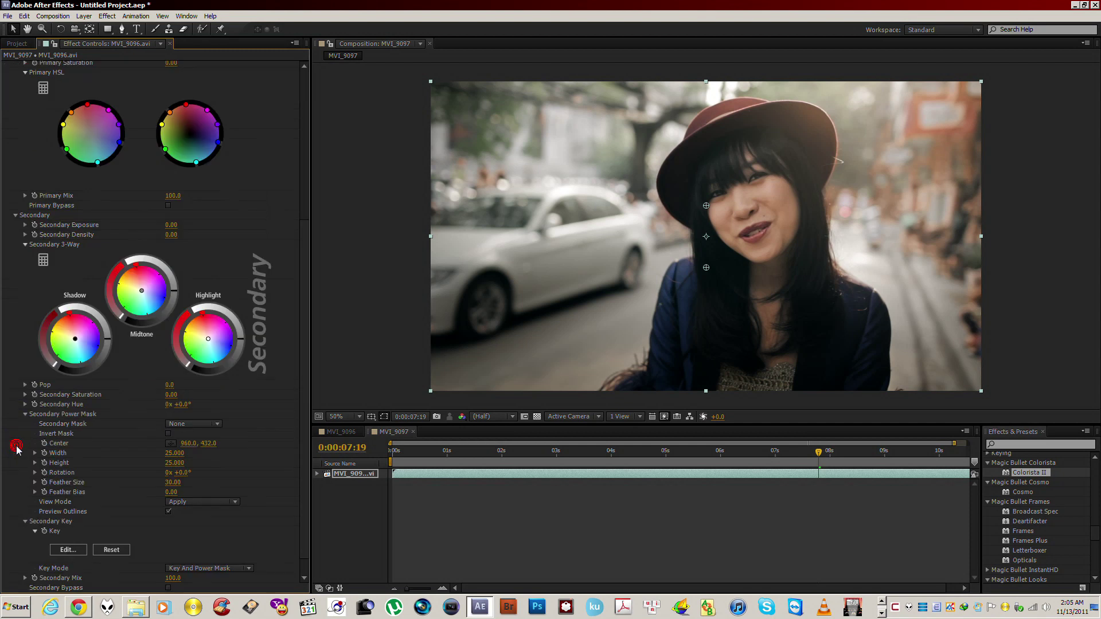
pyautogui.click(214, 425)
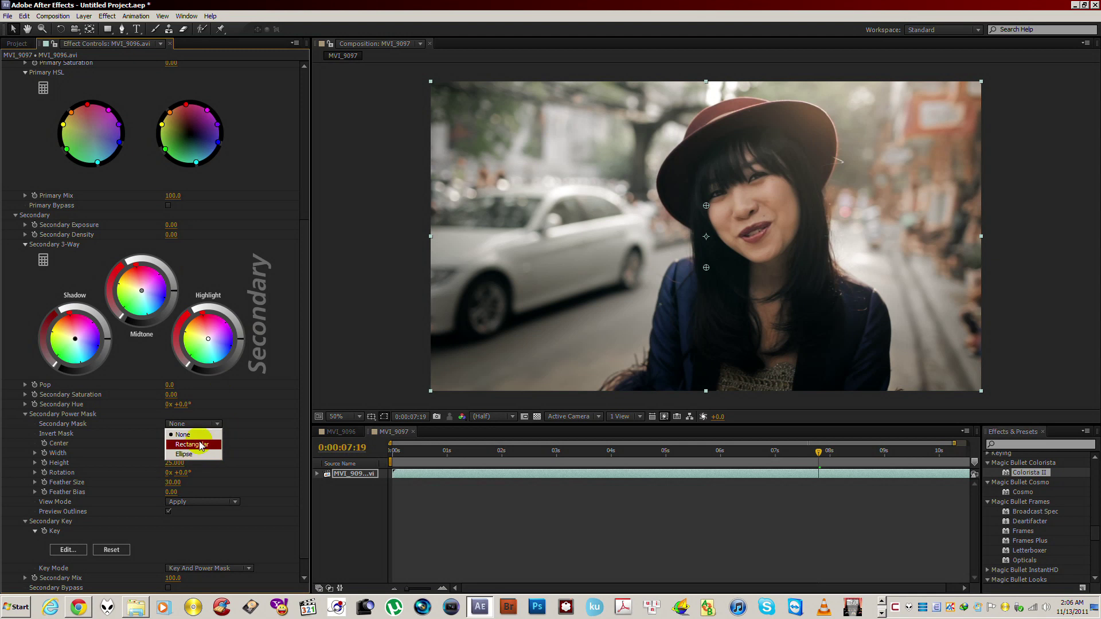
pyautogui.scroll(-1, 308, 357)
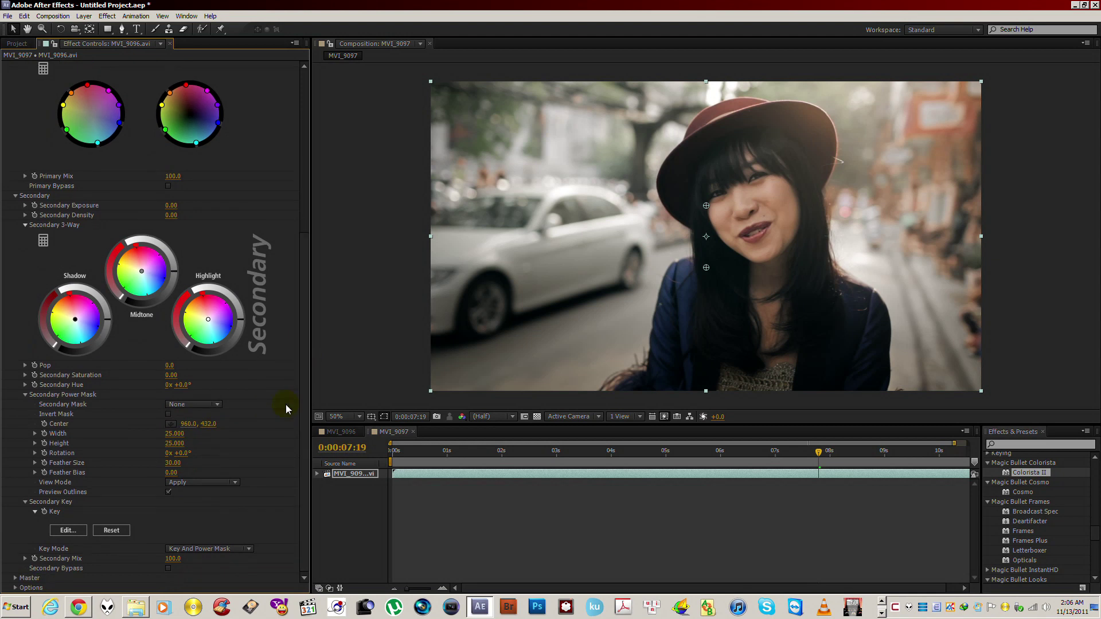
pyautogui.click(200, 403)
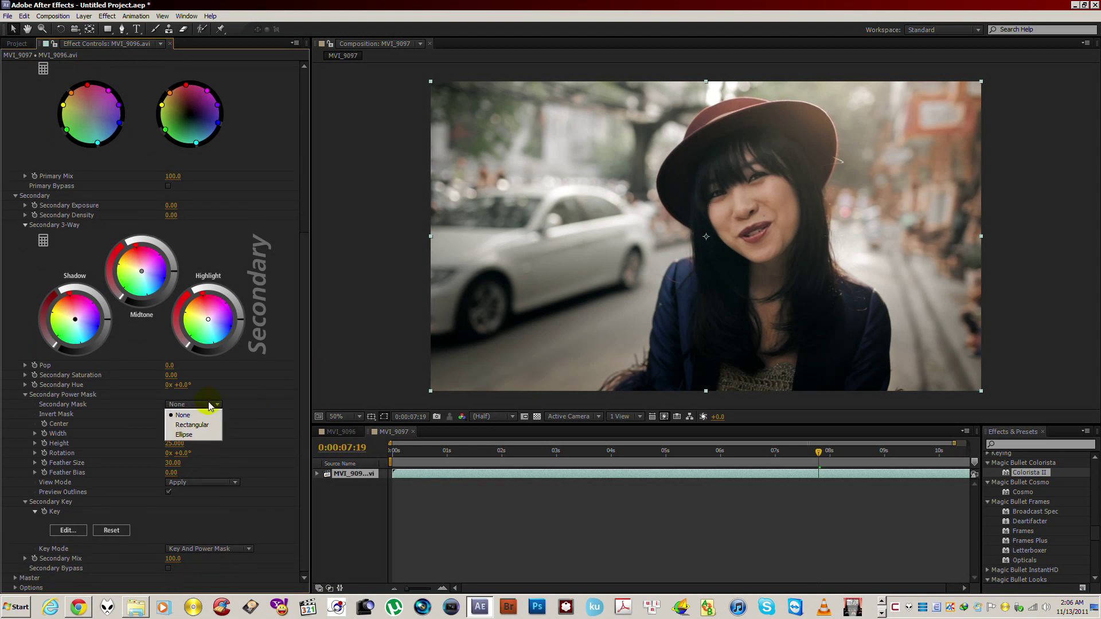
pyautogui.click(191, 434)
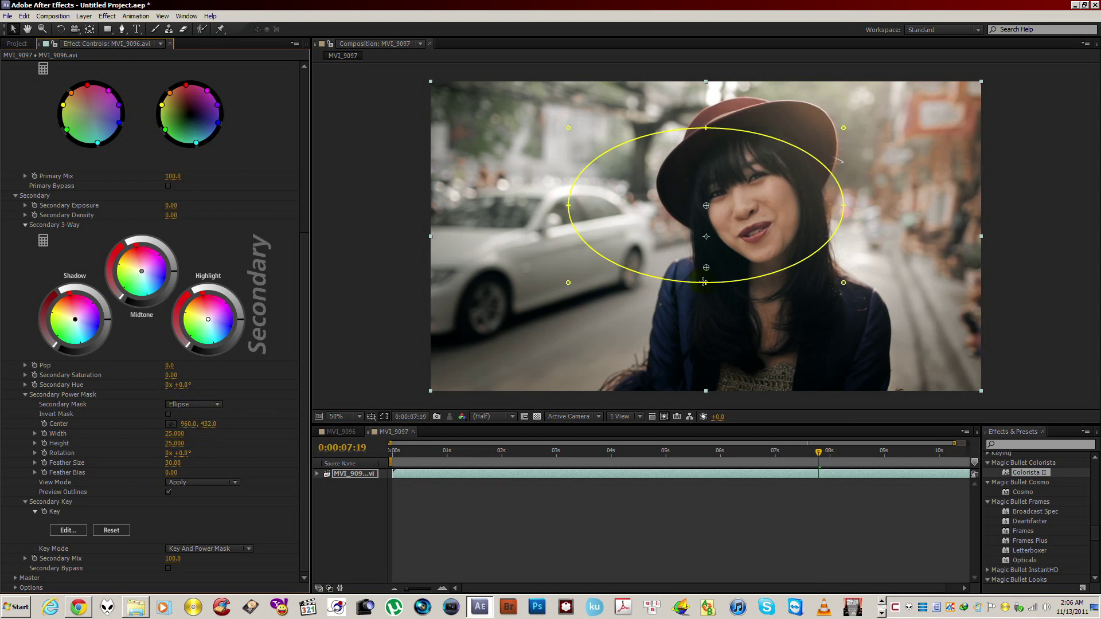
pyautogui.moveTo(705, 283); pyautogui.dragTo(704, 353)
pyautogui.moveTo(750, 269); pyautogui.dragTo(793, 284)
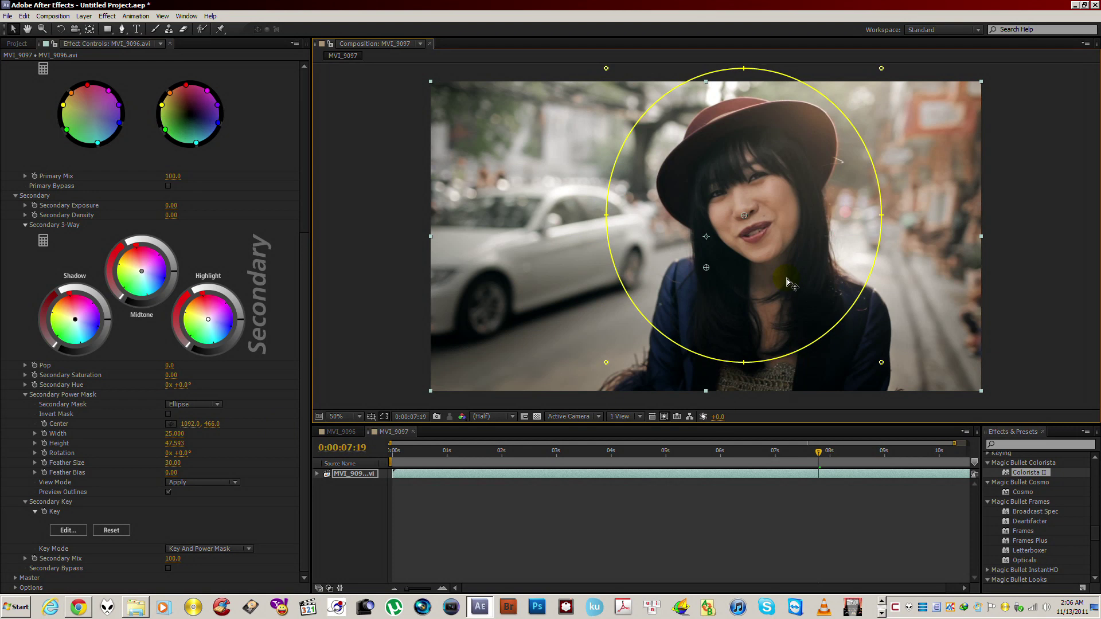
# - At 0:00:08:00, brighten the Secondary midtones slightly and refit the elliptical mask to about 56.3 in height, centered near 1074, 472
pyautogui.moveTo(820, 451)
pyautogui.mouseDown()
pyautogui.moveTo(696, 451)
pyautogui.moveTo(914, 451)
pyautogui.moveTo(762, 448)
pyautogui.moveTo(844, 449)
pyautogui.moveTo(827, 455)
pyautogui.mouseUp()
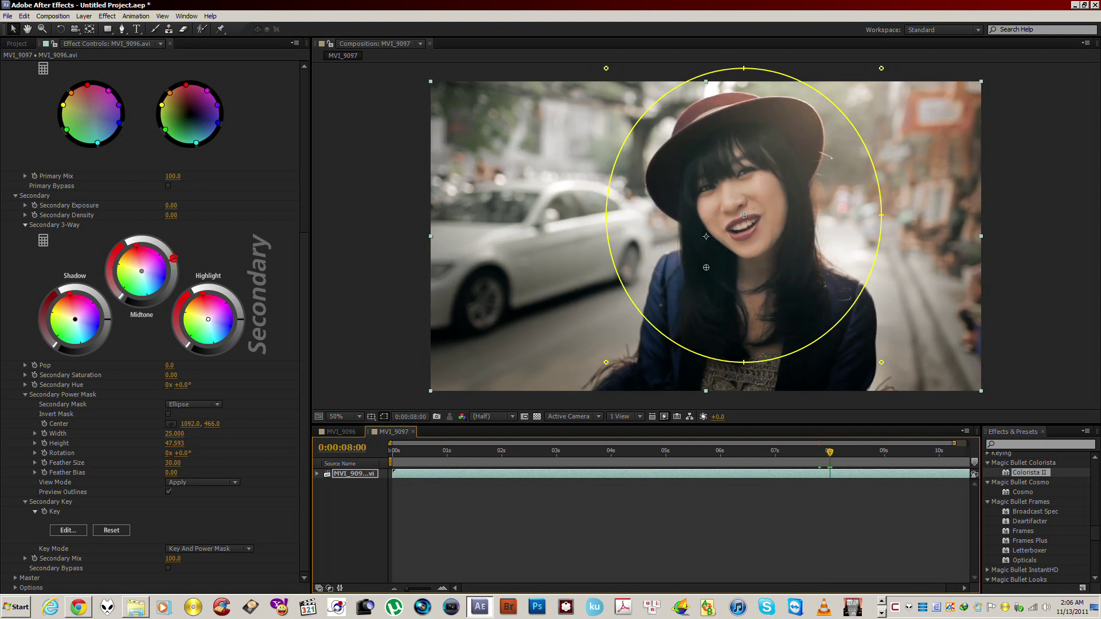
pyautogui.moveTo(172, 259); pyautogui.dragTo(169, 252)
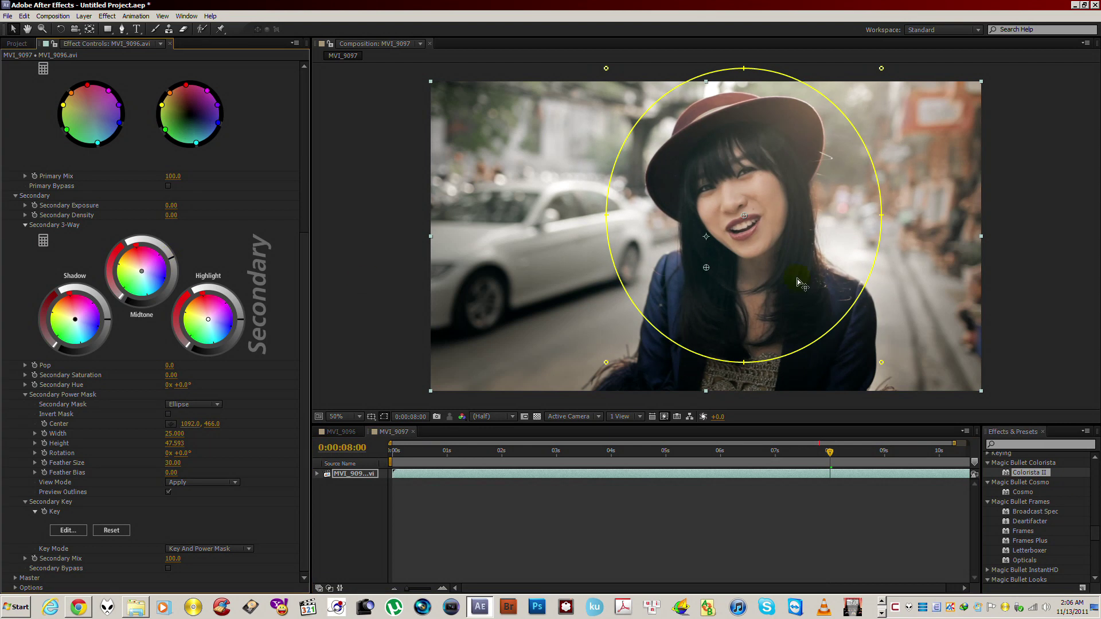
pyautogui.moveTo(802, 283); pyautogui.dragTo(833, 223)
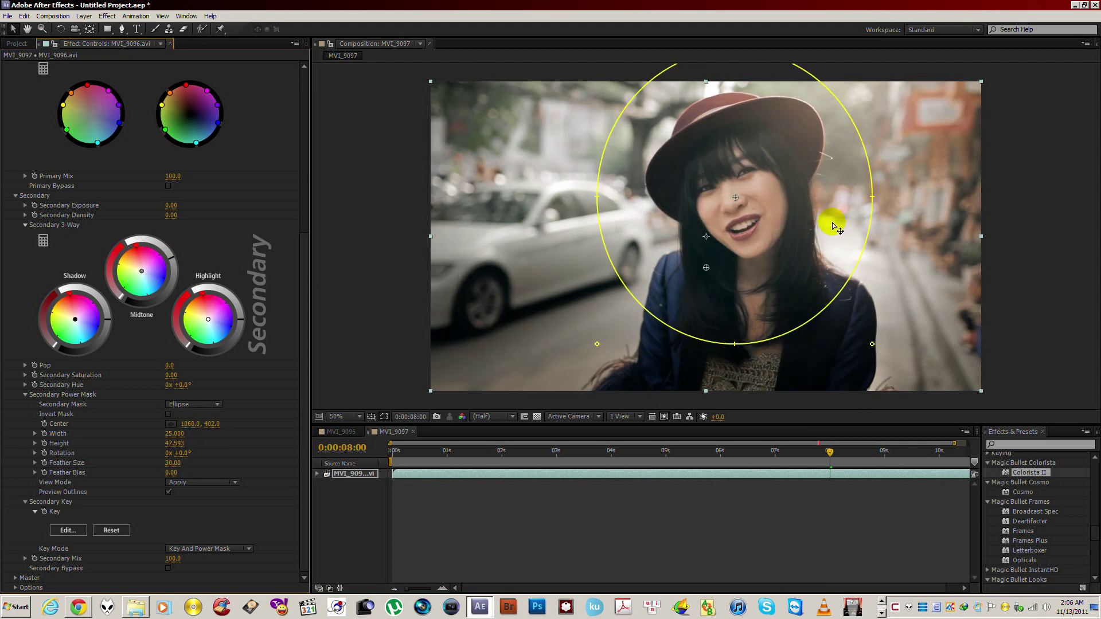
pyautogui.moveTo(736, 344); pyautogui.dragTo(737, 371)
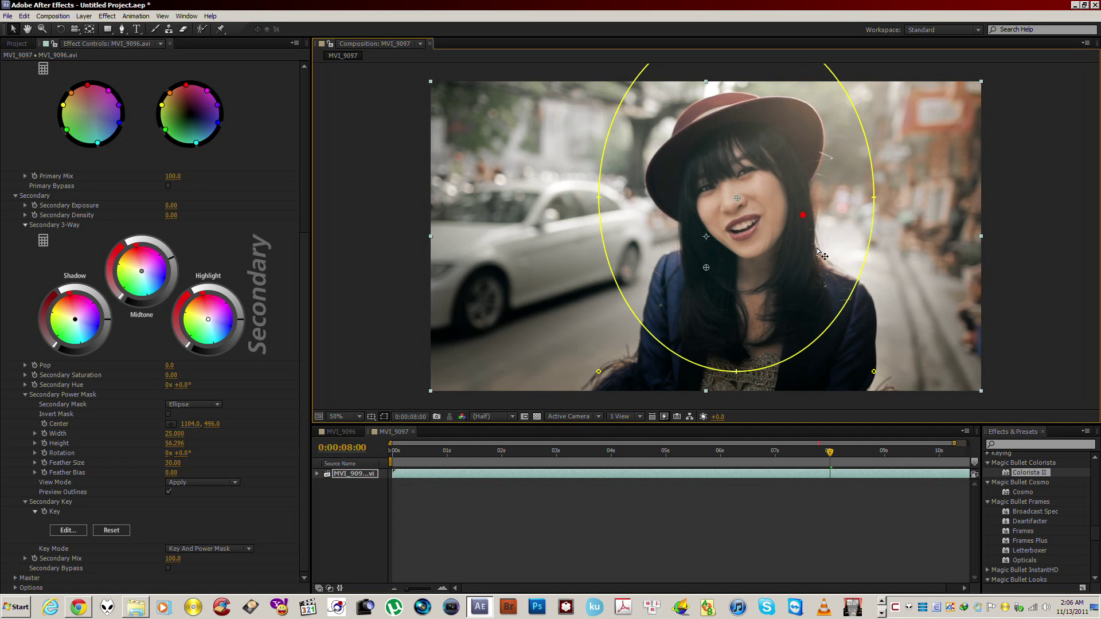
pyautogui.moveTo(819, 251); pyautogui.dragTo(808, 238)
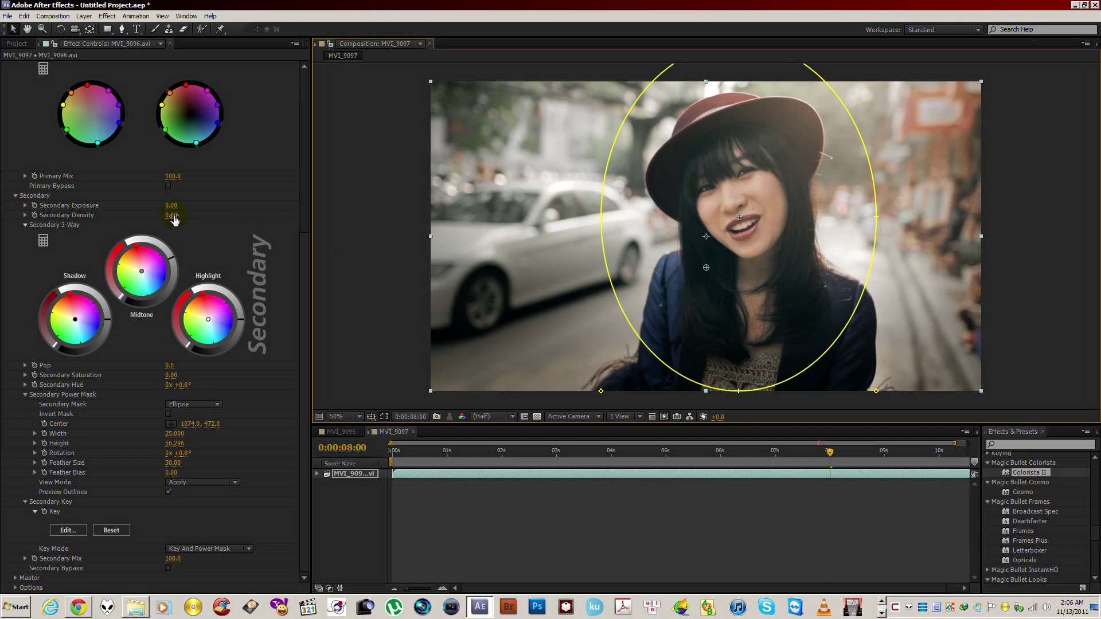
# - Set the Secondary Density of the third Colorista II to about -0.52
pyautogui.moveTo(171, 215); pyautogui.dragTo(85, 211)
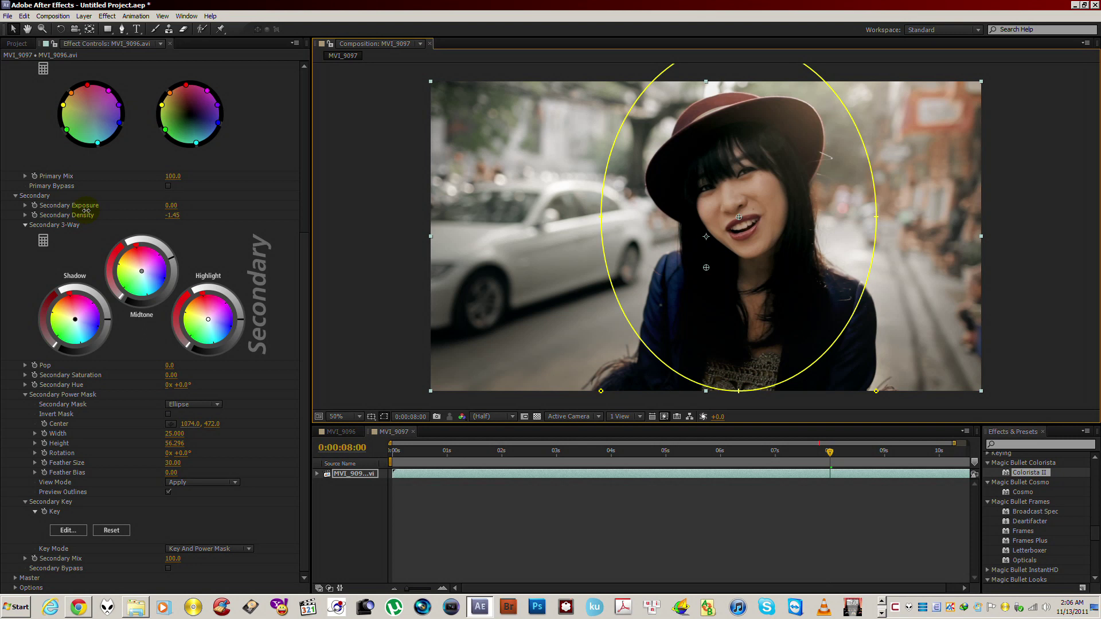
pyautogui.moveTo(86, 212); pyautogui.dragTo(163, 213)
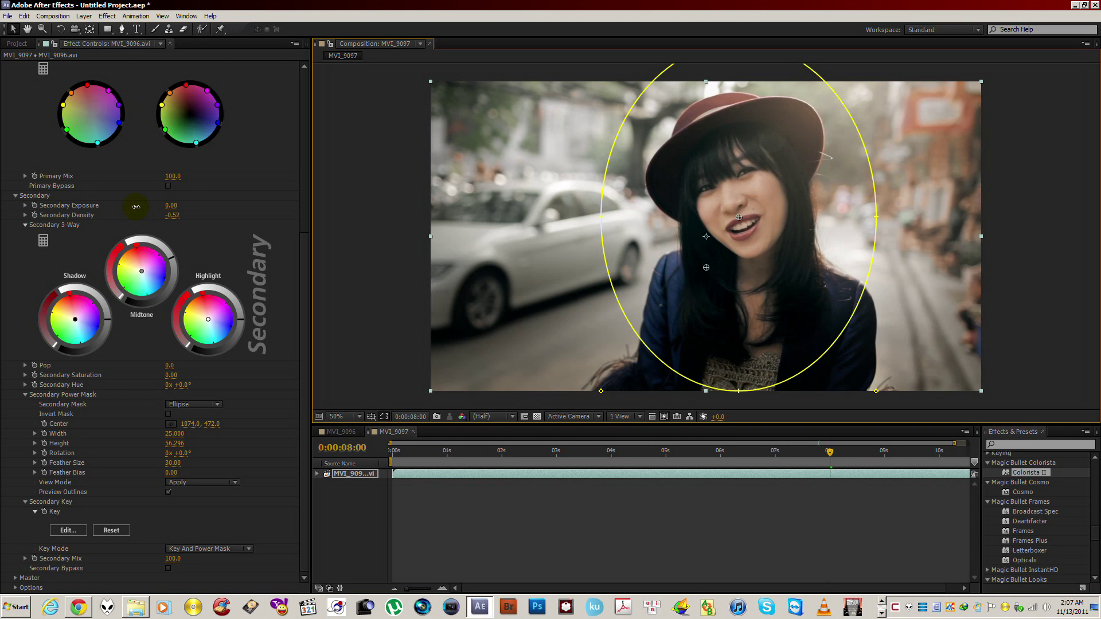
pyautogui.click(137, 210)
pyautogui.moveTo(109, 319); pyautogui.dragTo(110, 321)
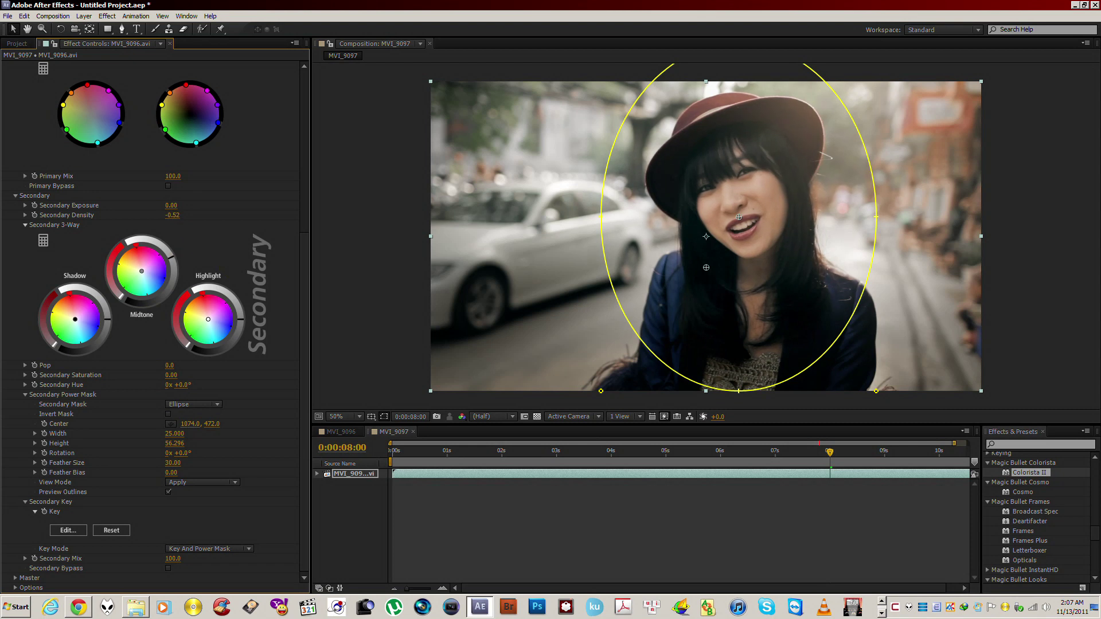
# - Tint the Secondary midtones toward orange, move the elliptical mask's center to about 1058, 504, and deselect the clip
pyautogui.moveTo(141, 271); pyautogui.dragTo(137, 266)
pyautogui.moveTo(136, 266); pyautogui.dragTo(137, 265)
pyautogui.moveTo(820, 290)
pyautogui.mouseDown()
pyautogui.moveTo(485, 292)
pyautogui.moveTo(811, 295)
pyautogui.mouseUp()
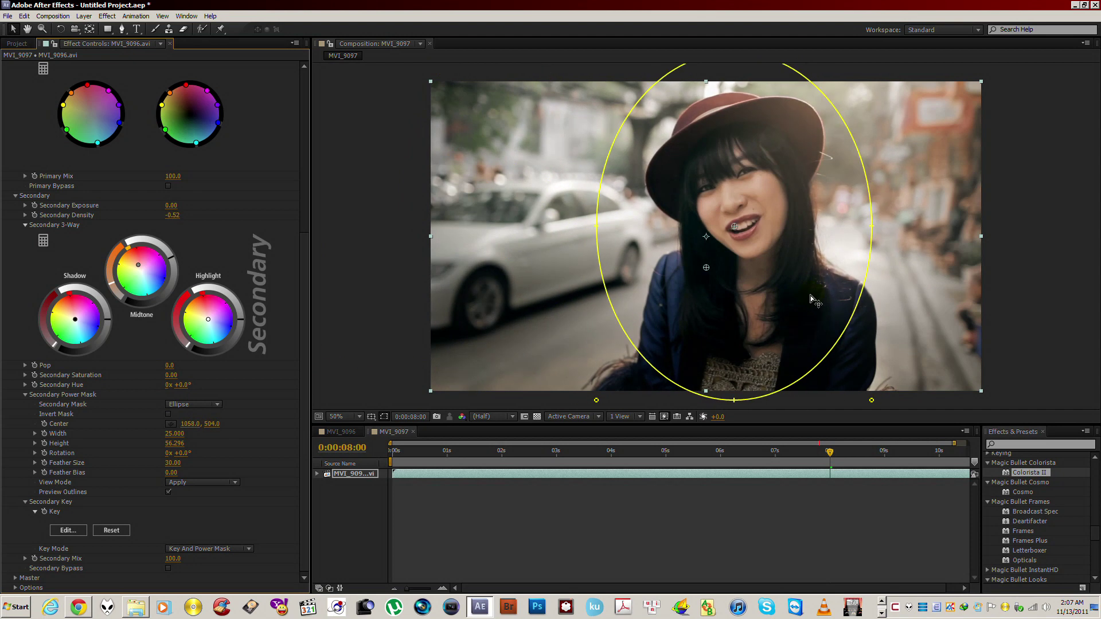
pyautogui.click(963, 299)
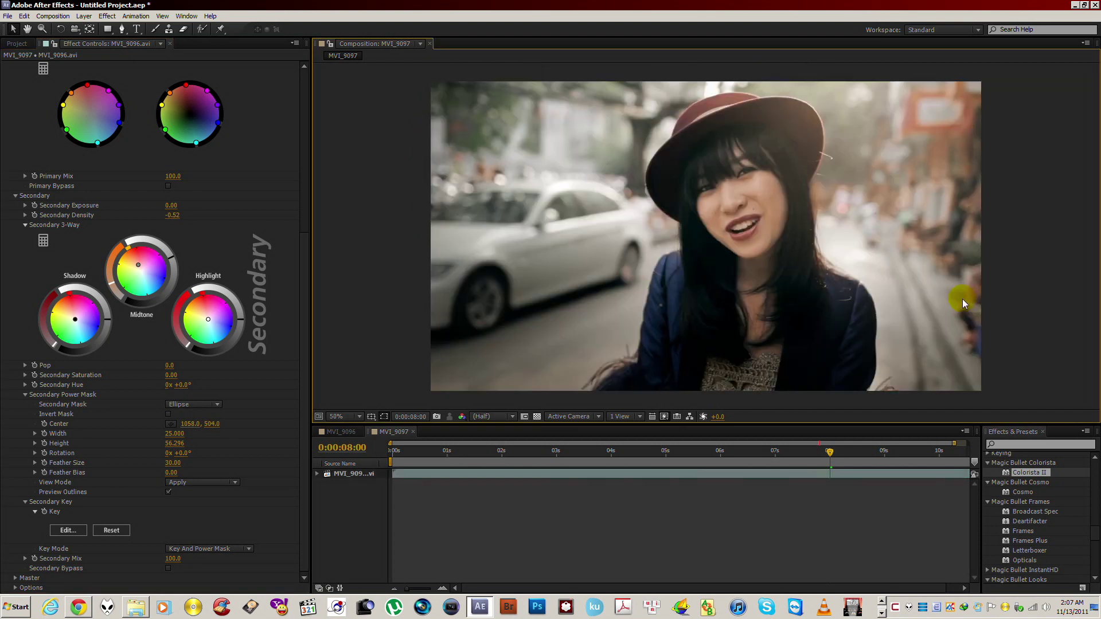
pyautogui.press(',')
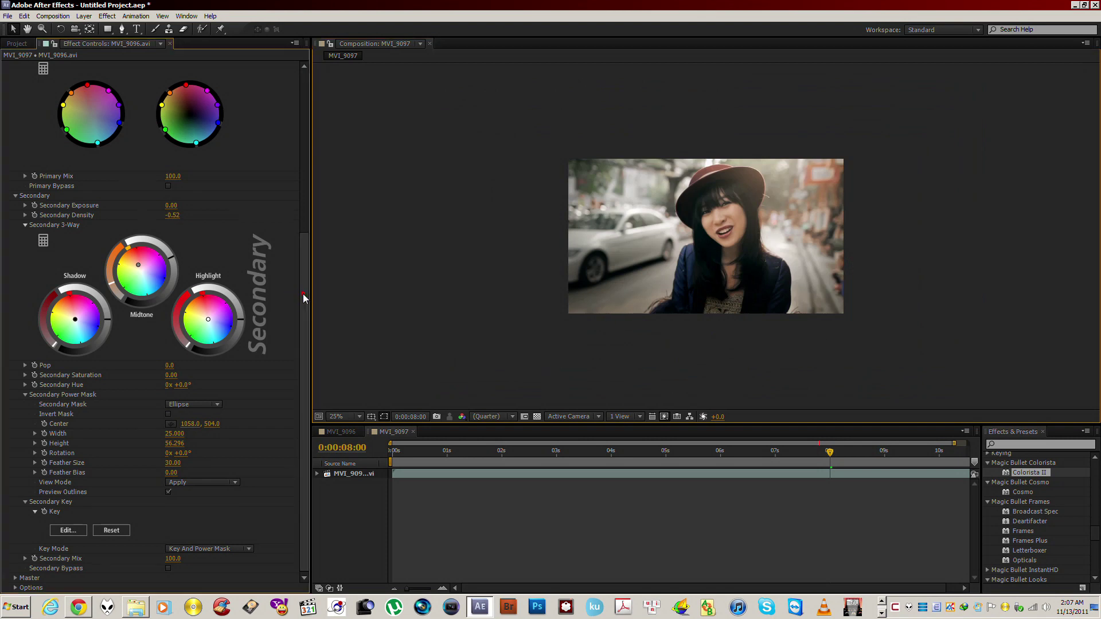
# - Collapse the third Colorista II effect and duplicate it on the clip
pyautogui.moveTo(304, 298); pyautogui.dragTo(317, 121)
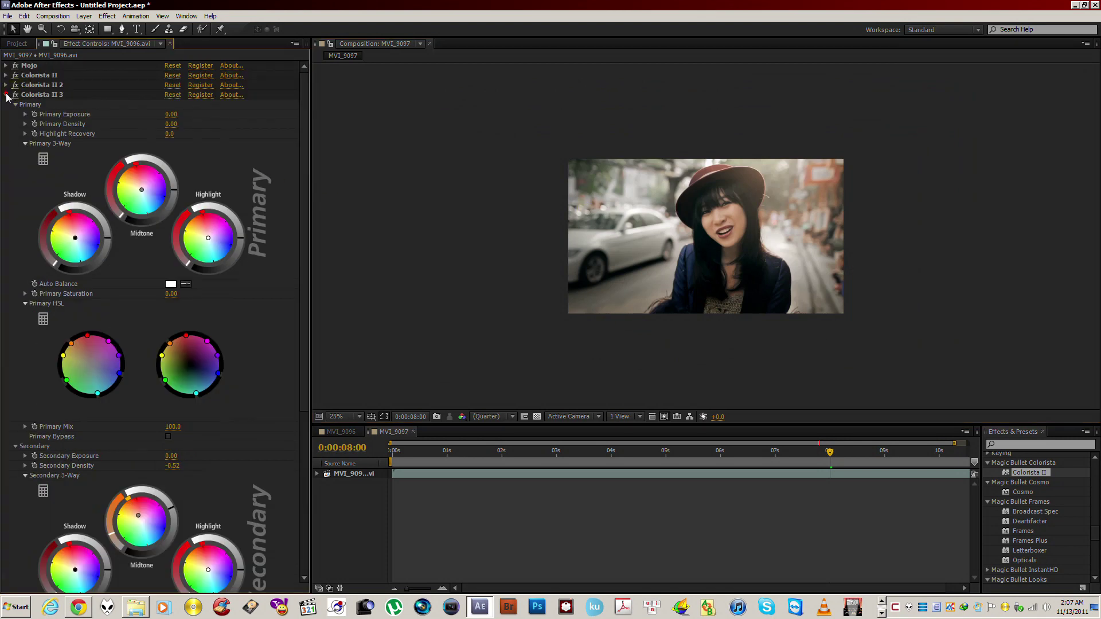
pyautogui.click(5, 95)
pyautogui.click(57, 98)
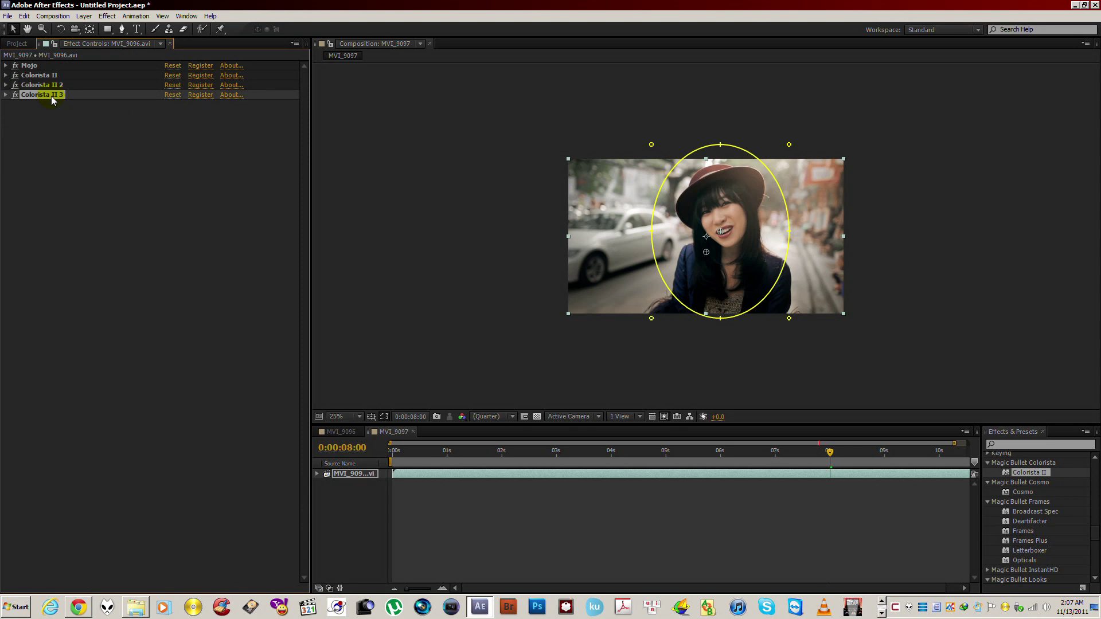
pyautogui.click(54, 112)
pyautogui.click(47, 95)
pyautogui.hotkey('ctrl', 'd')
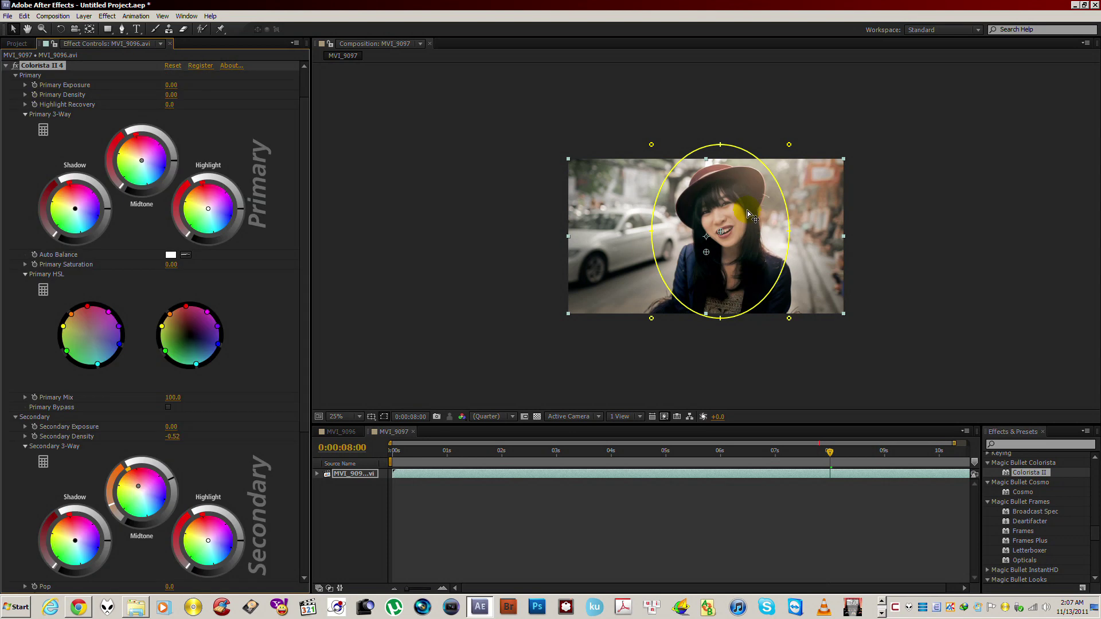
# - Move the duplicated effect's elliptical mask over the image's upper-right area, rotate it there, and deselect the clip
pyautogui.moveTo(753, 281); pyautogui.dragTo(718, 279)
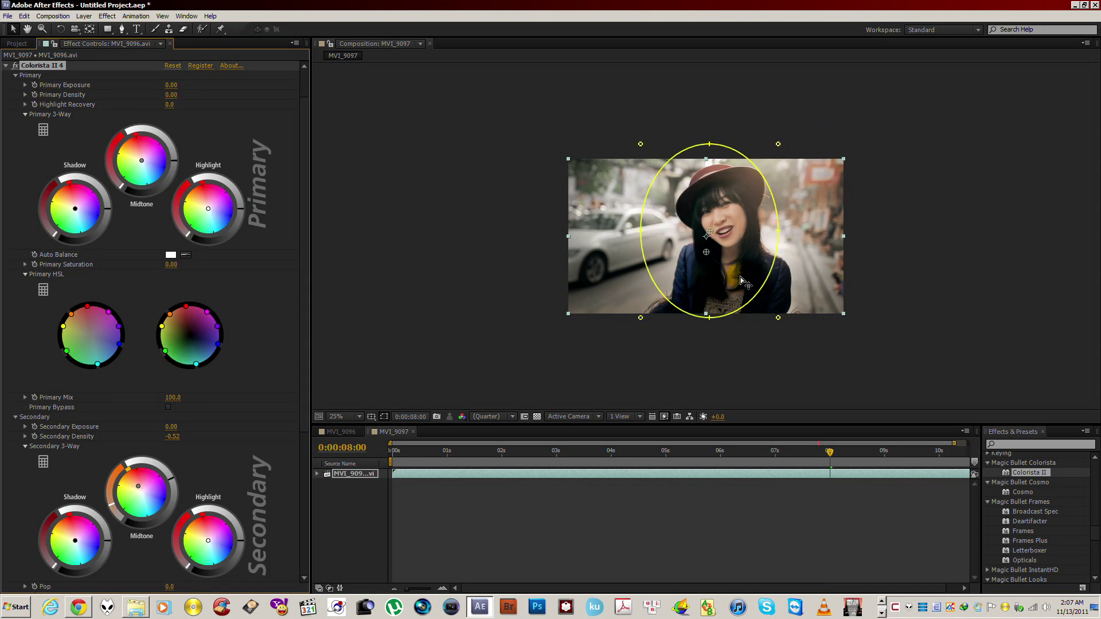
pyautogui.press('.')
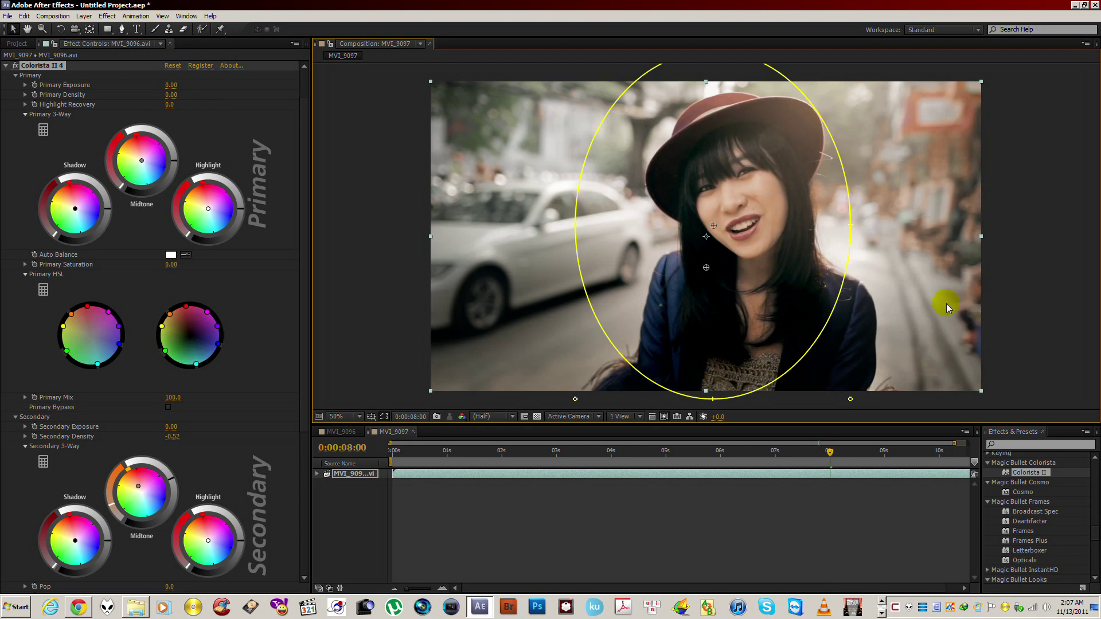
pyautogui.moveTo(1018, 272)
pyautogui.mouseDown()
pyautogui.moveTo(1000, 280)
pyautogui.moveTo(1006, 273)
pyautogui.mouseUp()
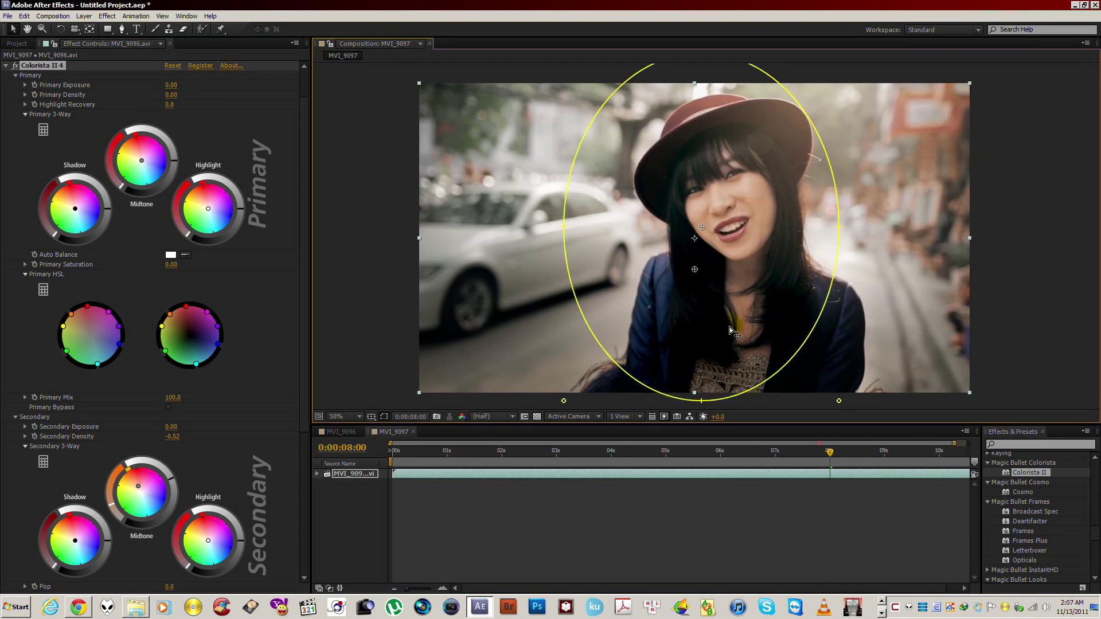
pyautogui.moveTo(641, 273); pyautogui.dragTo(912, 141)
pyautogui.moveTo(1016, 207); pyautogui.dragTo(884, 114)
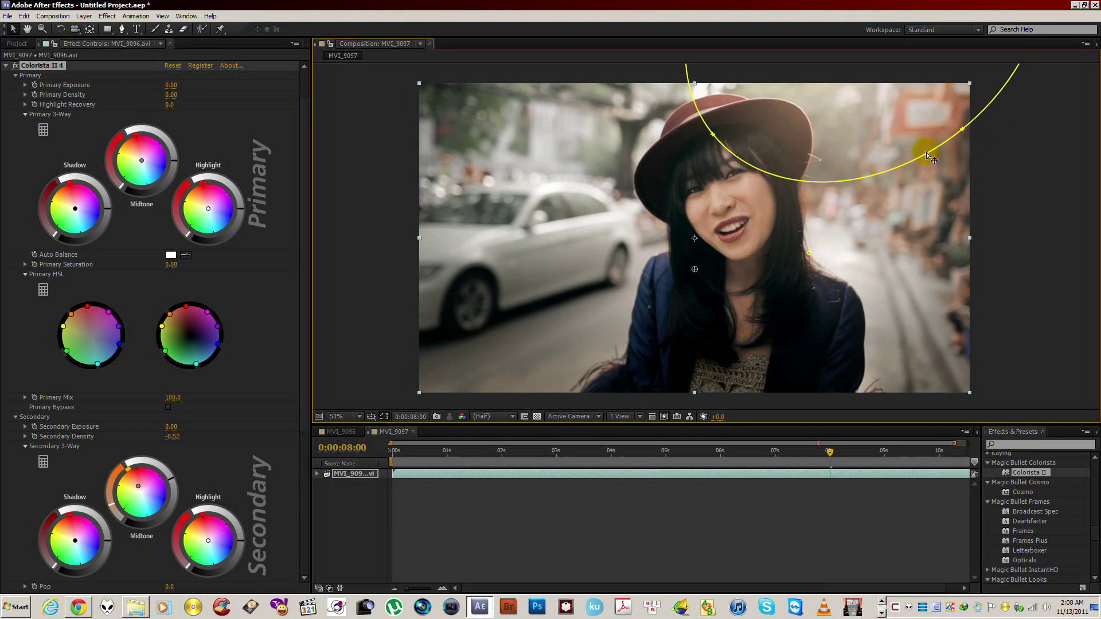
pyautogui.press(',')
pyautogui.press(',')
pyautogui.click(910, 241)
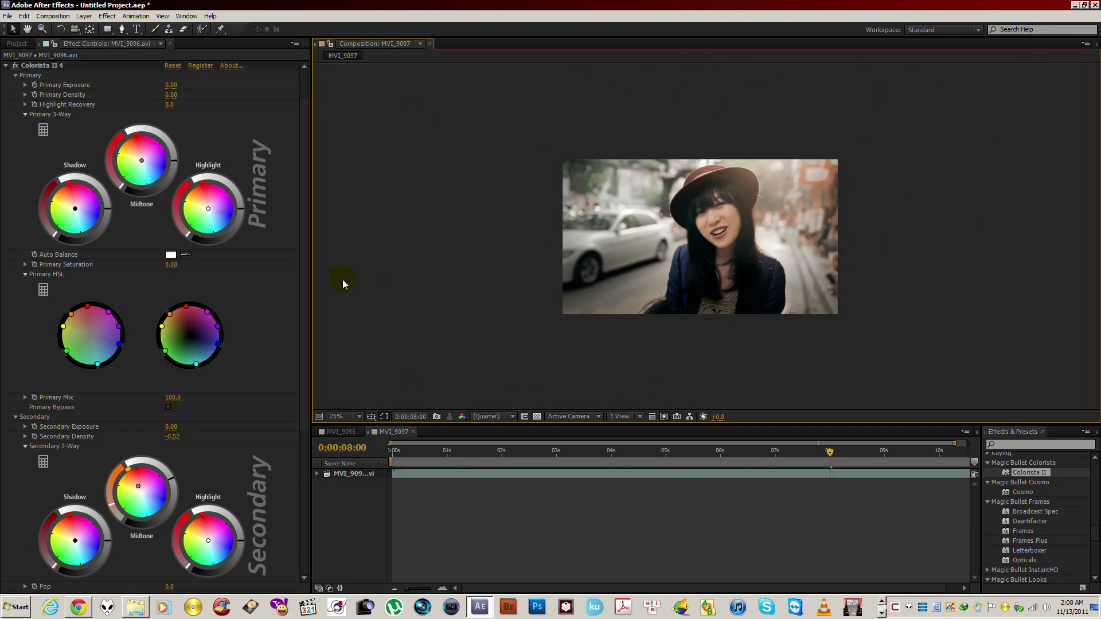
# - Collapse the fourth Colorista II effect and move the current time to 0:00:07:21
pyautogui.scroll(2, 237, 169)
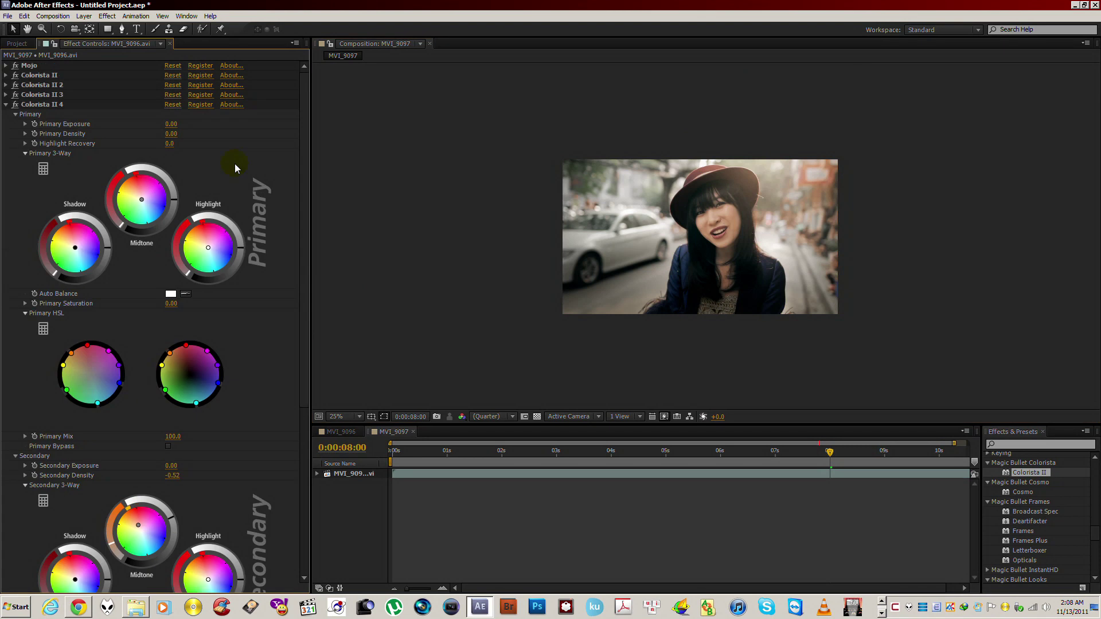
pyautogui.click(6, 104)
pyautogui.press('.')
pyautogui.press('.')
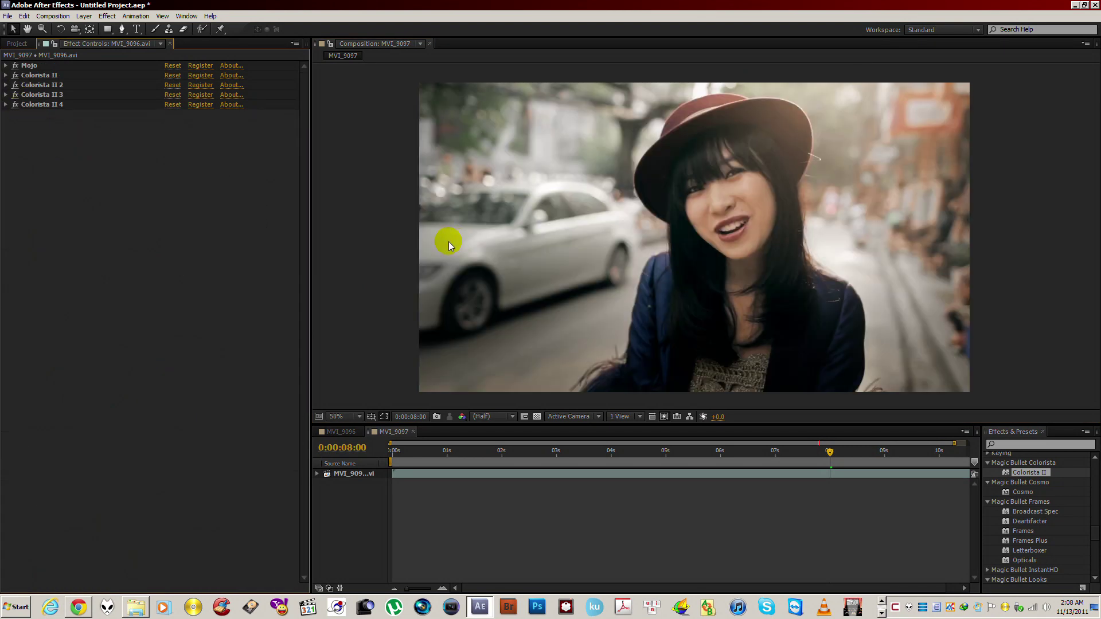
pyautogui.moveTo(827, 456)
pyautogui.mouseDown()
pyautogui.moveTo(697, 458)
pyautogui.moveTo(933, 454)
pyautogui.moveTo(577, 453)
pyautogui.moveTo(1003, 452)
pyautogui.moveTo(698, 452)
pyautogui.moveTo(843, 453)
pyautogui.moveTo(808, 450)
pyautogui.mouseUp()
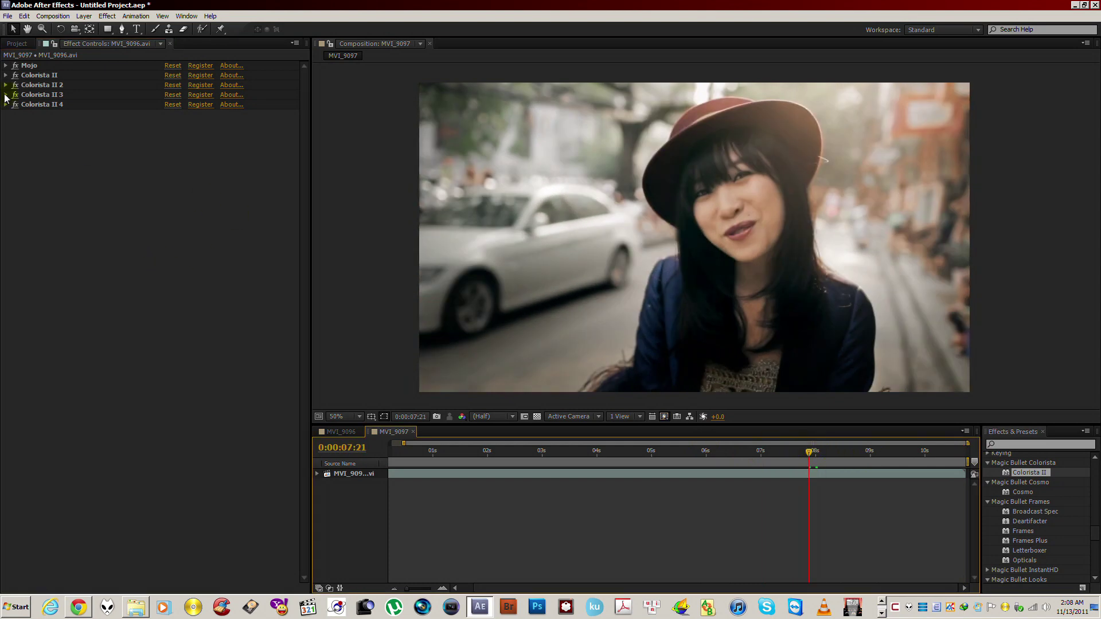
# - In the second Colorista II, darken the Secondary highlights slightly and move the rectangular mask's center to about 1082, 296
pyautogui.click(41, 85)
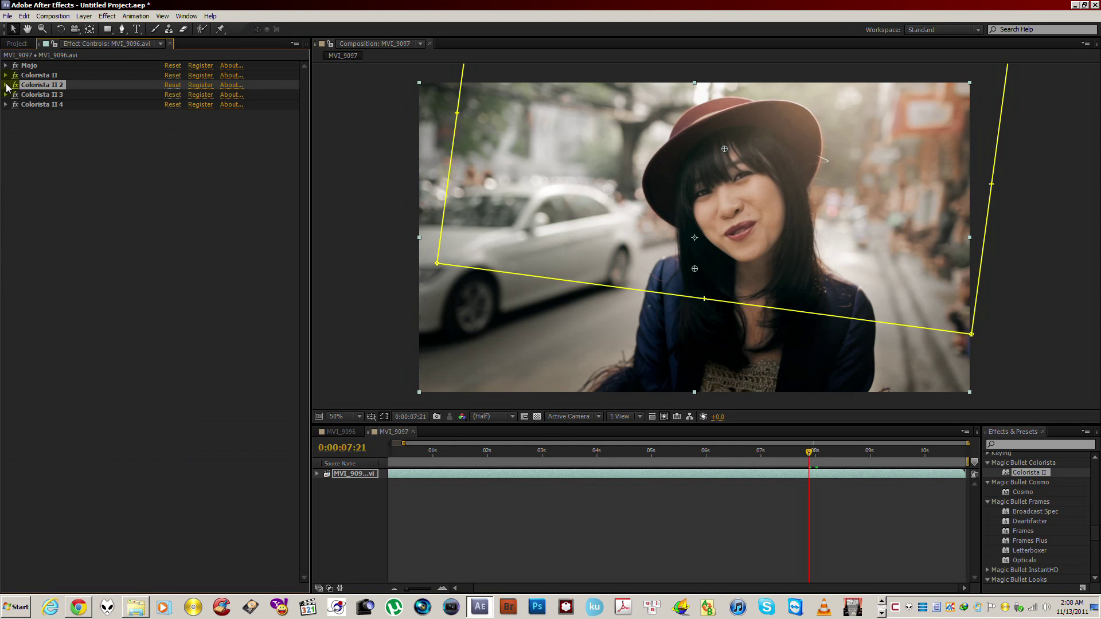
pyautogui.click(6, 85)
pyautogui.moveTo(304, 172); pyautogui.dragTo(312, 351)
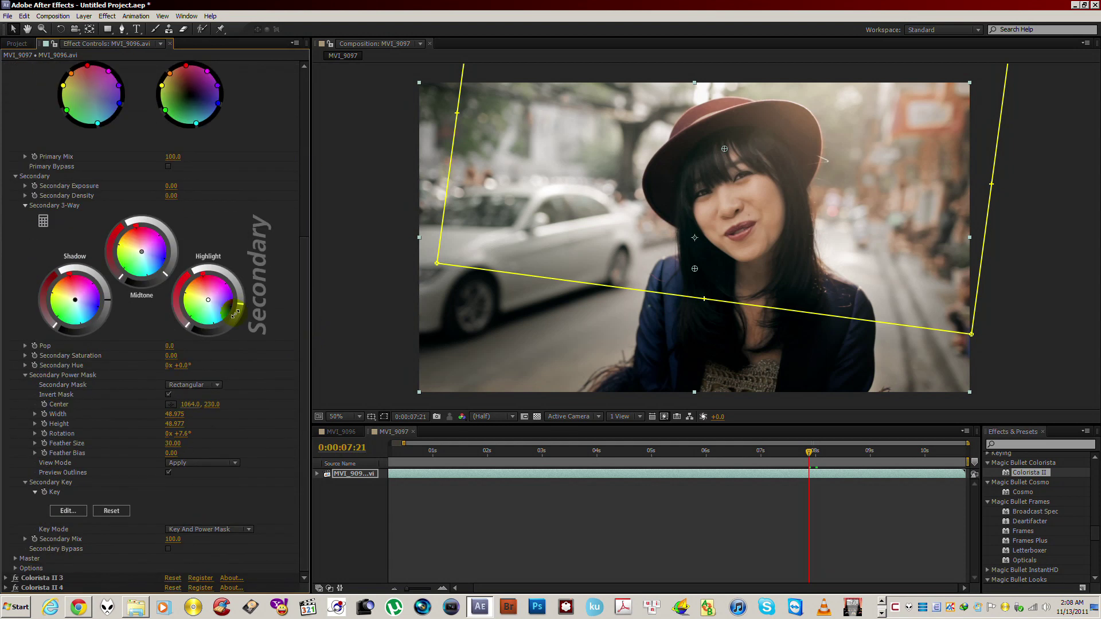
pyautogui.moveTo(235, 314); pyautogui.dragTo(235, 321)
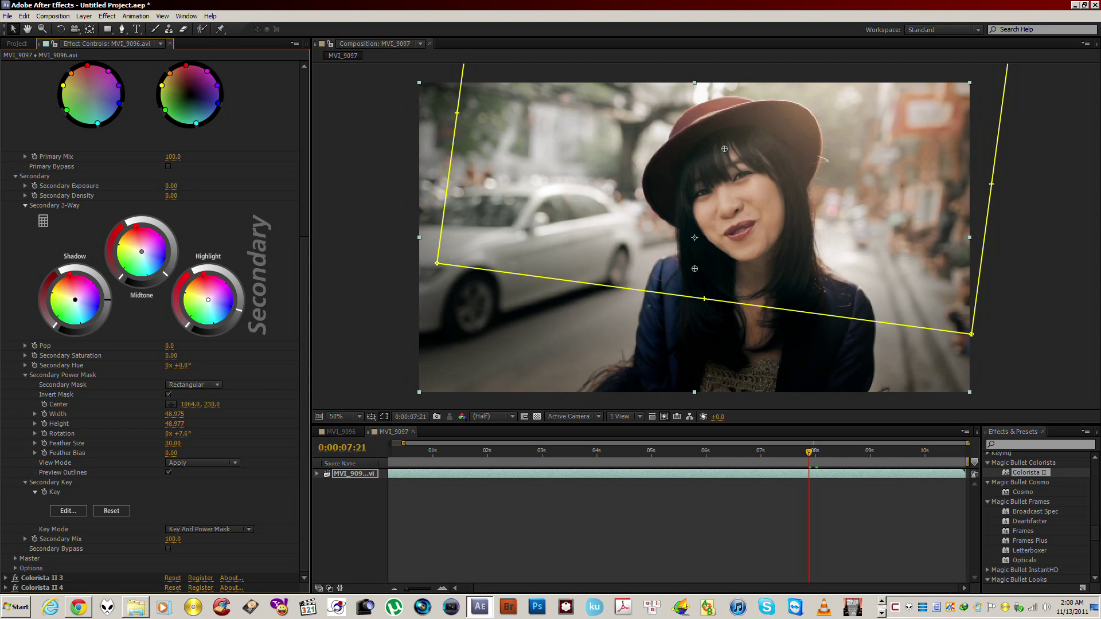
pyautogui.moveTo(820, 280)
pyautogui.mouseDown()
pyautogui.moveTo(813, 310)
pyautogui.moveTo(820, 298)
pyautogui.mouseUp()
pyautogui.scroll(-2, 866, 322)
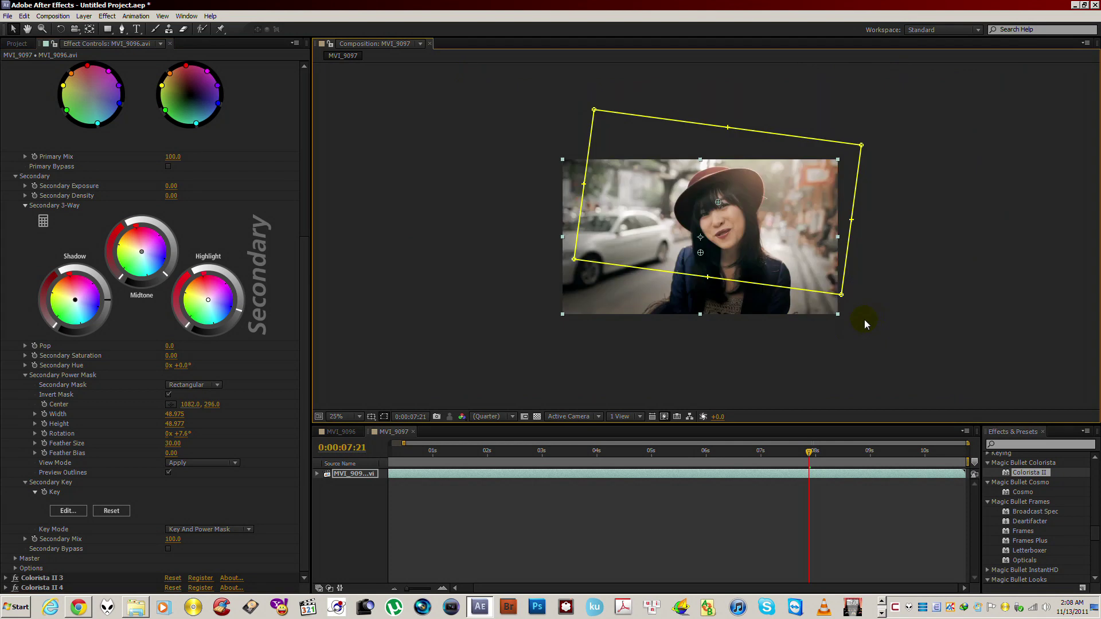
pyautogui.click(917, 326)
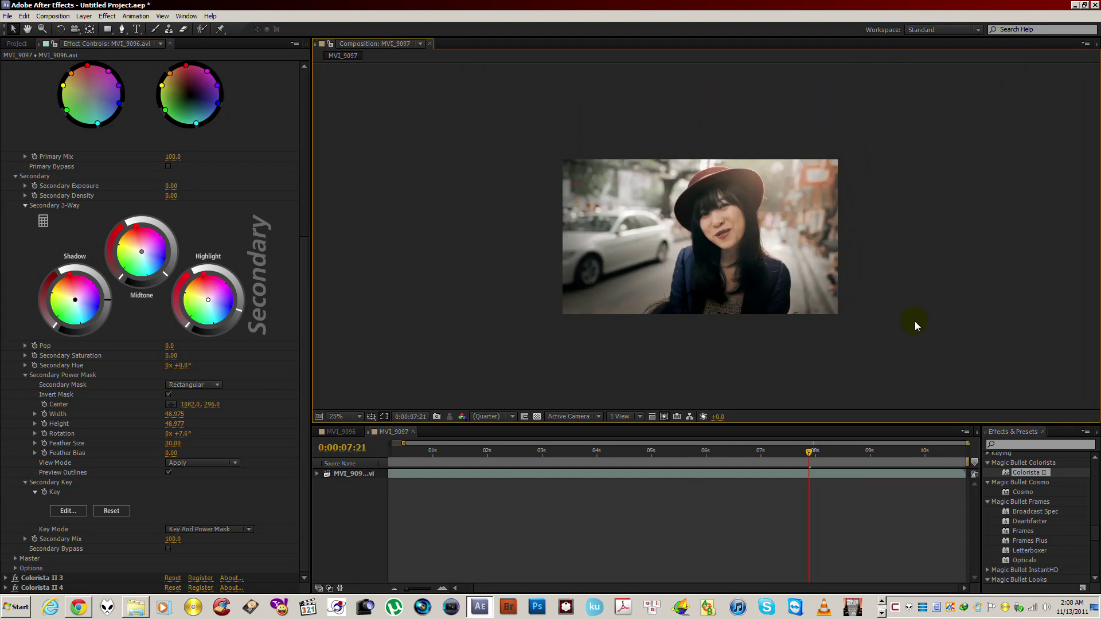
# - Collapse the second Colorista II effect and compare the graded clip with the original by switching all its effects off and on
pyautogui.moveTo(304, 269); pyautogui.dragTo(303, 80)
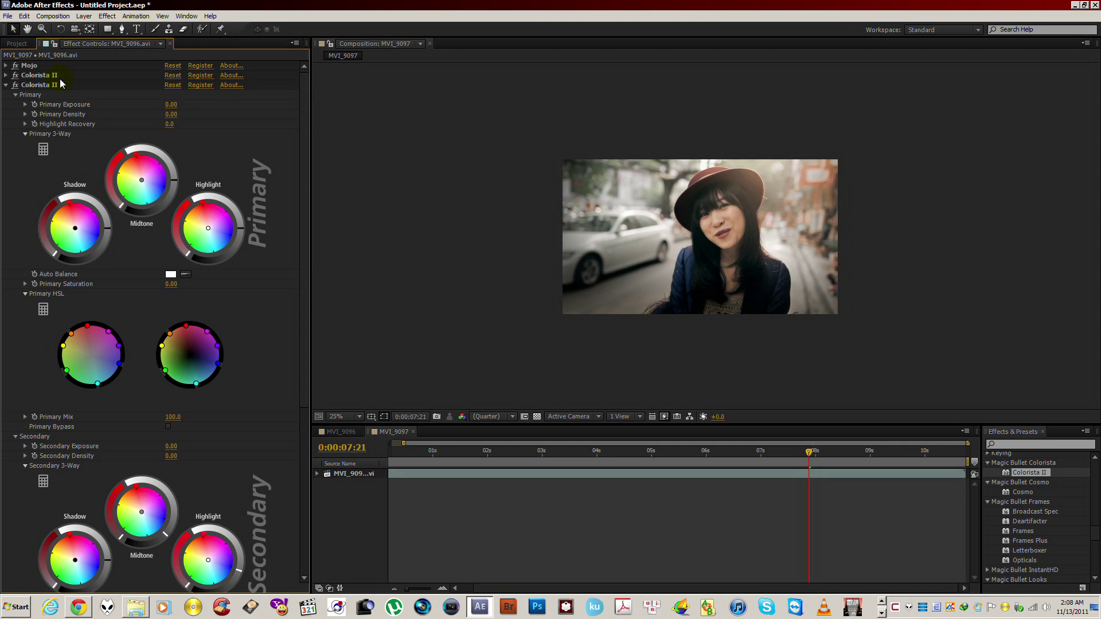
pyautogui.click(6, 85)
pyautogui.hotkey('ctrl', 'a')
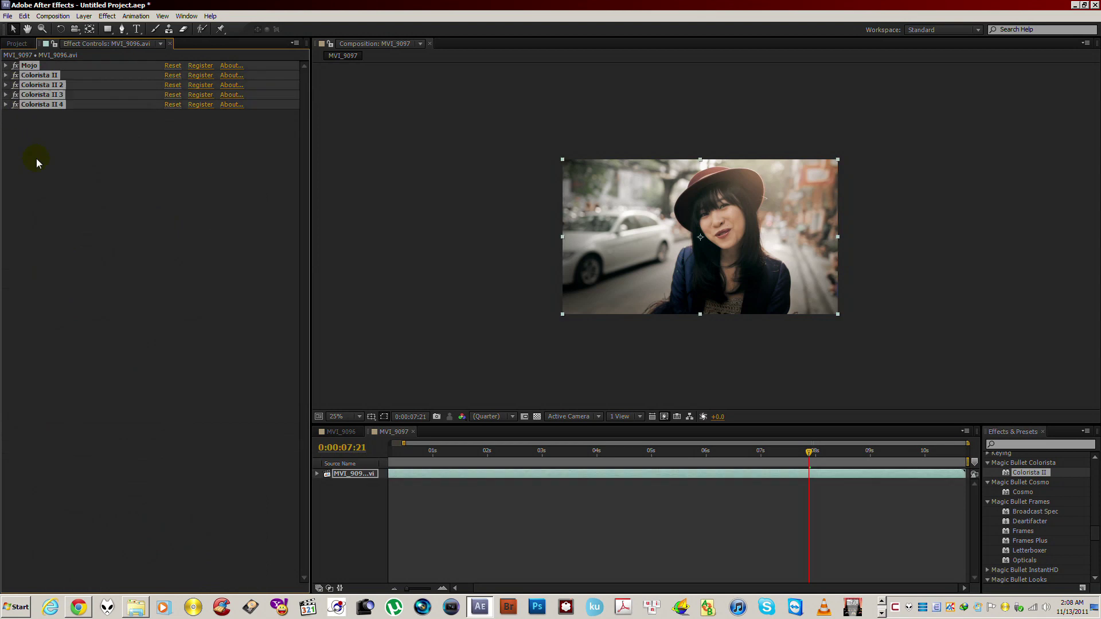
pyautogui.click(15, 66)
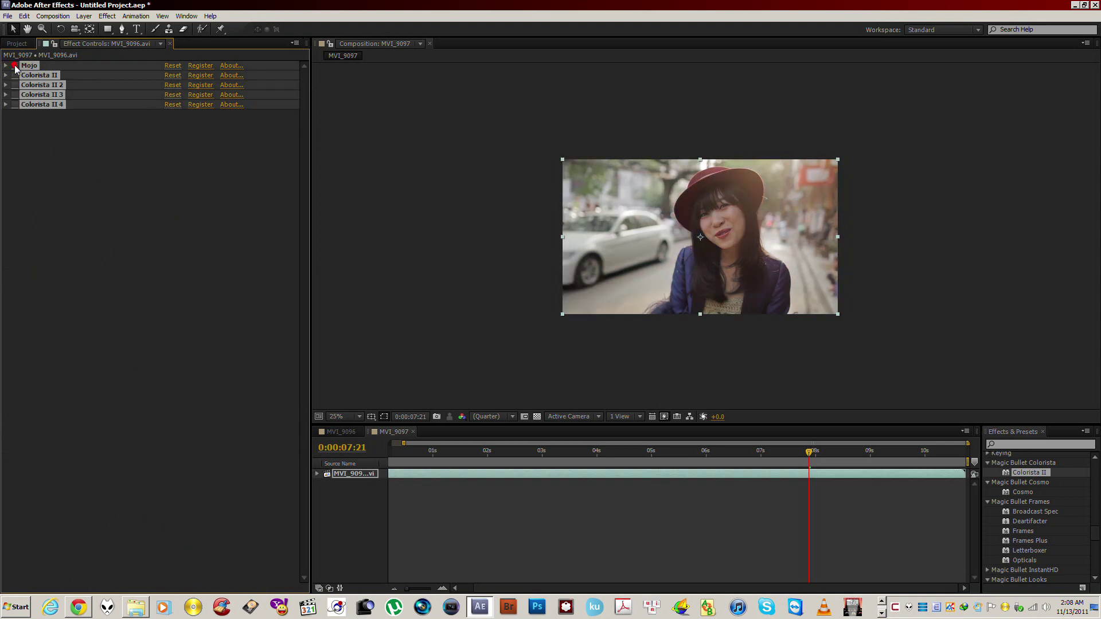
pyautogui.click(15, 66)
pyautogui.click(15, 66)
pyautogui.click(15, 65)
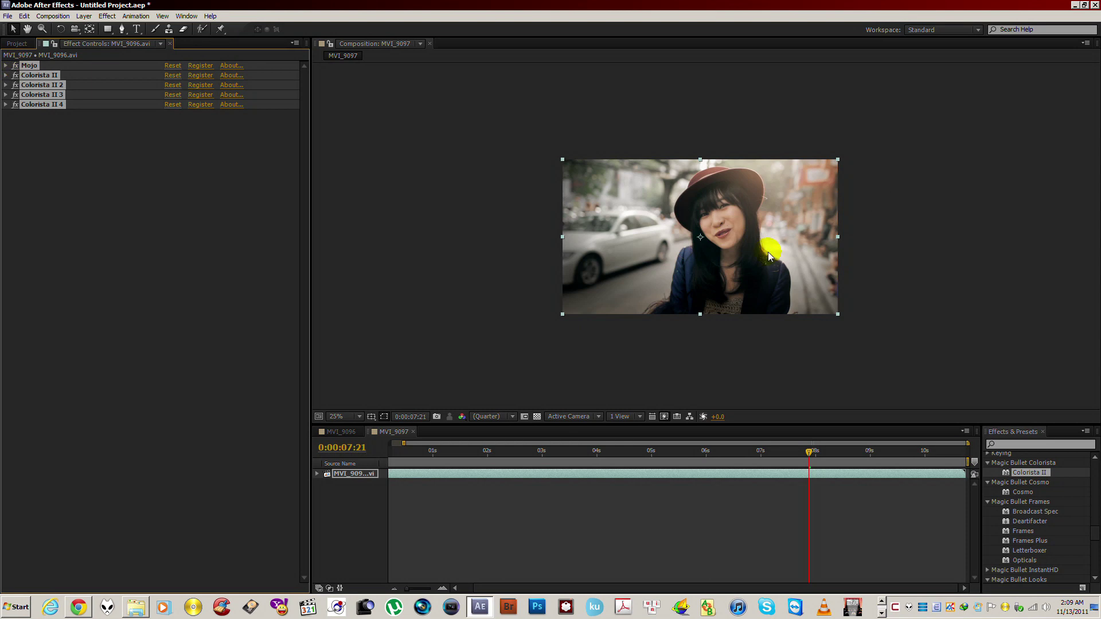
pyautogui.press('.')
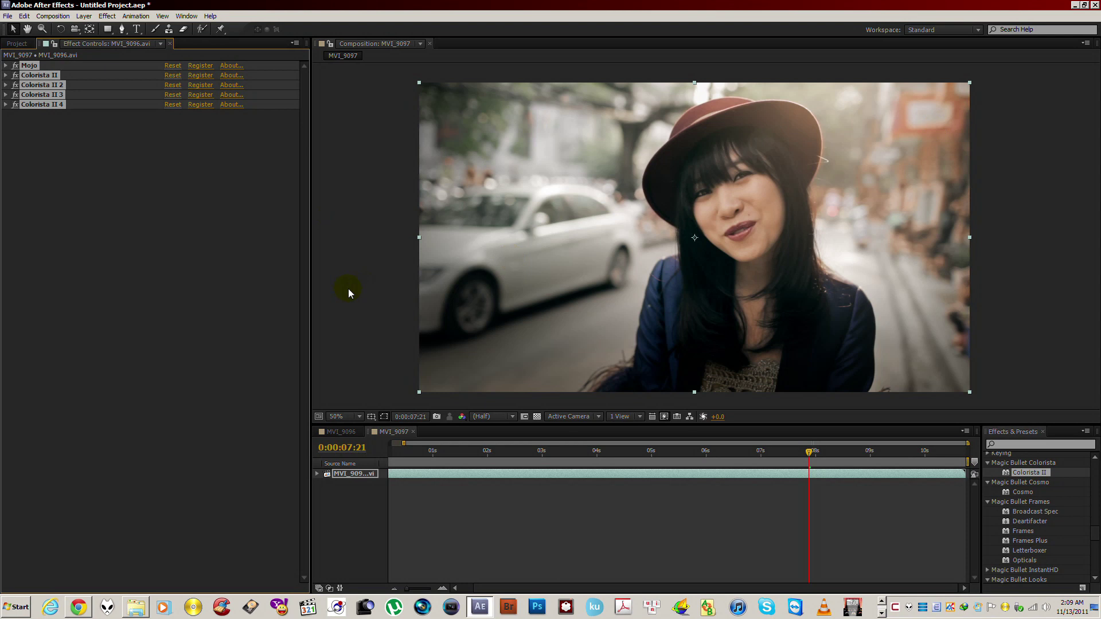
pyautogui.click(364, 287)
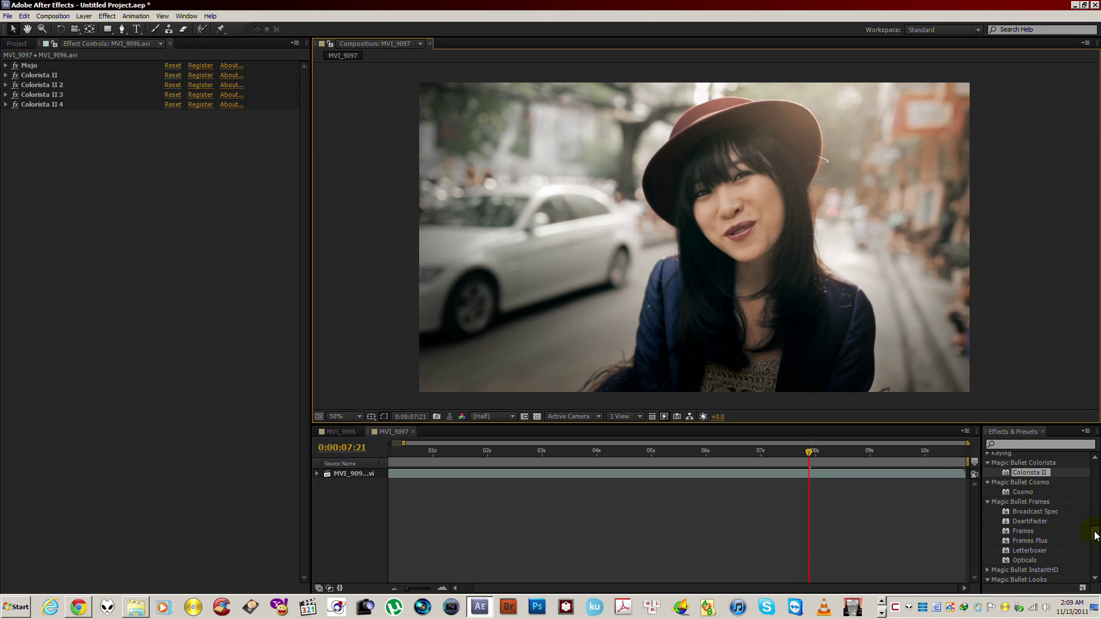
# - Apply the Magic Bullet Looks effect to the clip below the Colorista II effects and open its look for editing
pyautogui.moveTo(1096, 537)
pyautogui.mouseDown()
pyautogui.moveTo(1097, 504)
pyautogui.moveTo(1096, 548)
pyautogui.mouseUp()
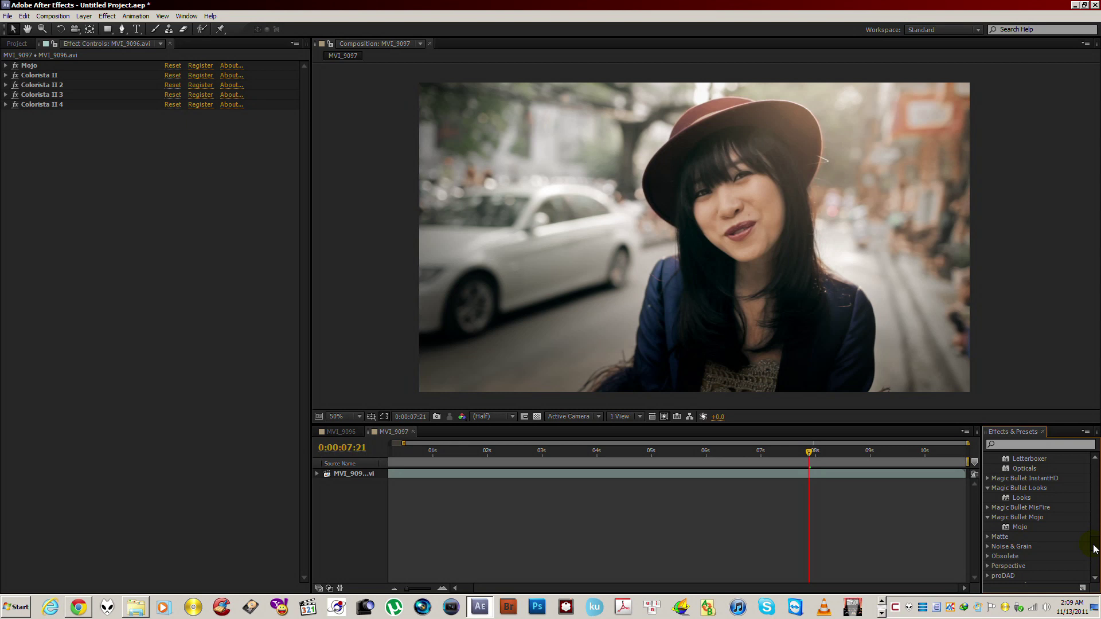
pyautogui.click(1021, 498)
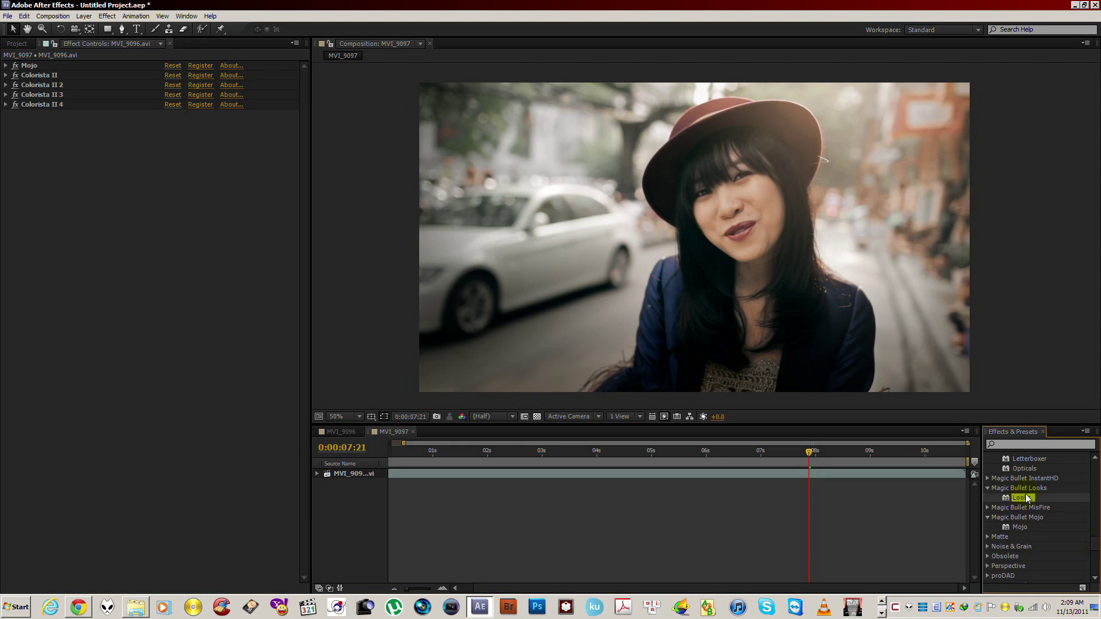
pyautogui.moveTo(1026, 501); pyautogui.dragTo(79, 277)
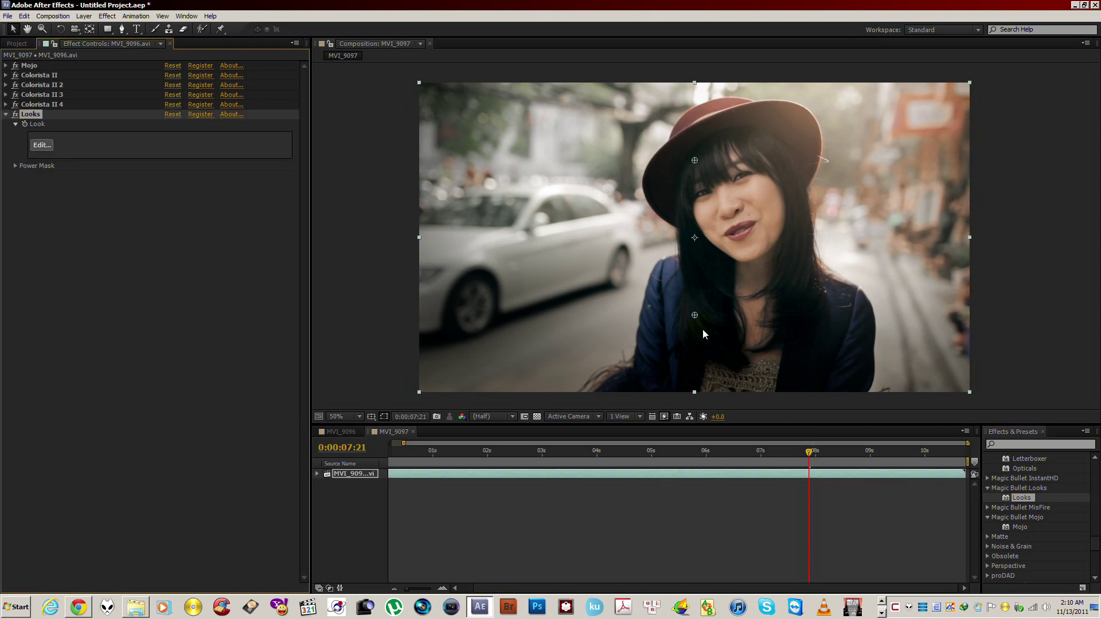
pyautogui.click(41, 145)
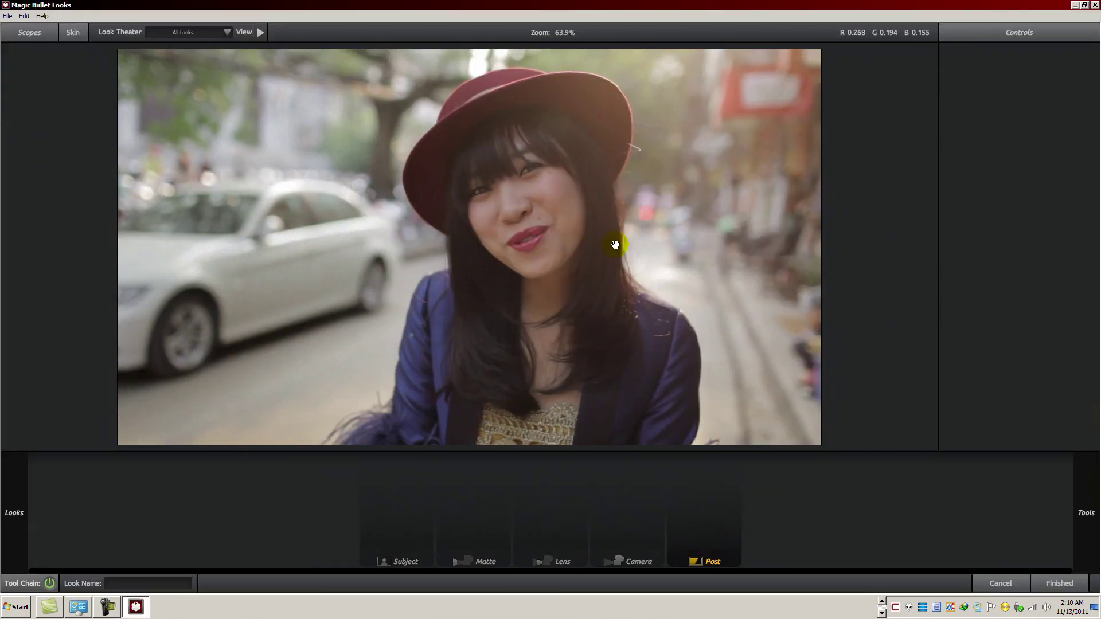
# - Add the Film Grain tool to the look's Post stage and set the preview zoom to 100%
pyautogui.moveTo(1084, 226)
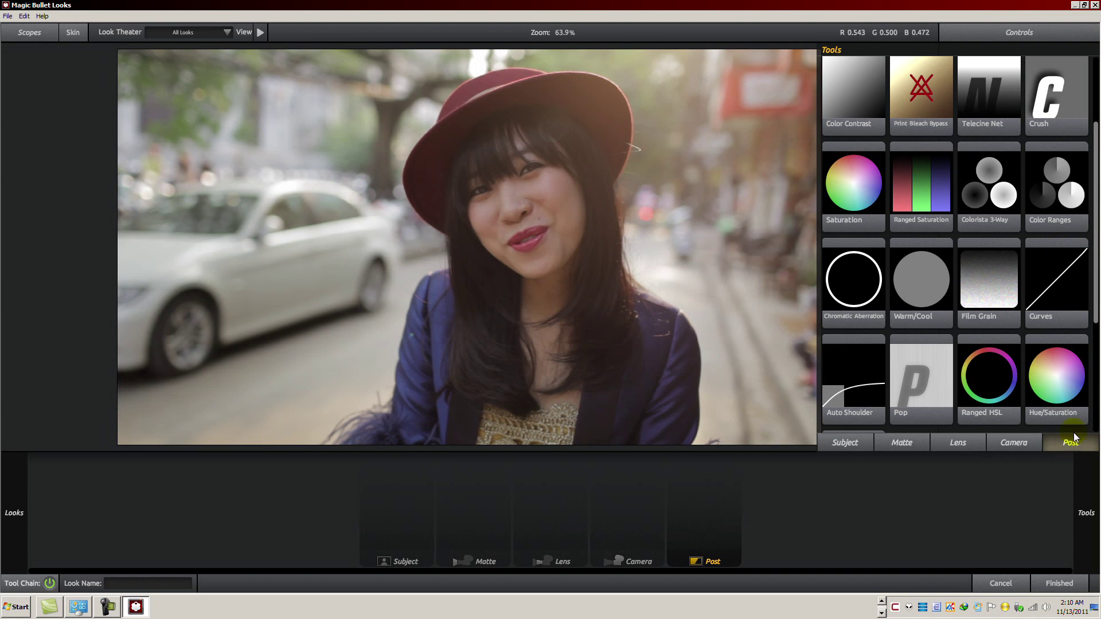
pyautogui.scroll(-3, 1051, 328)
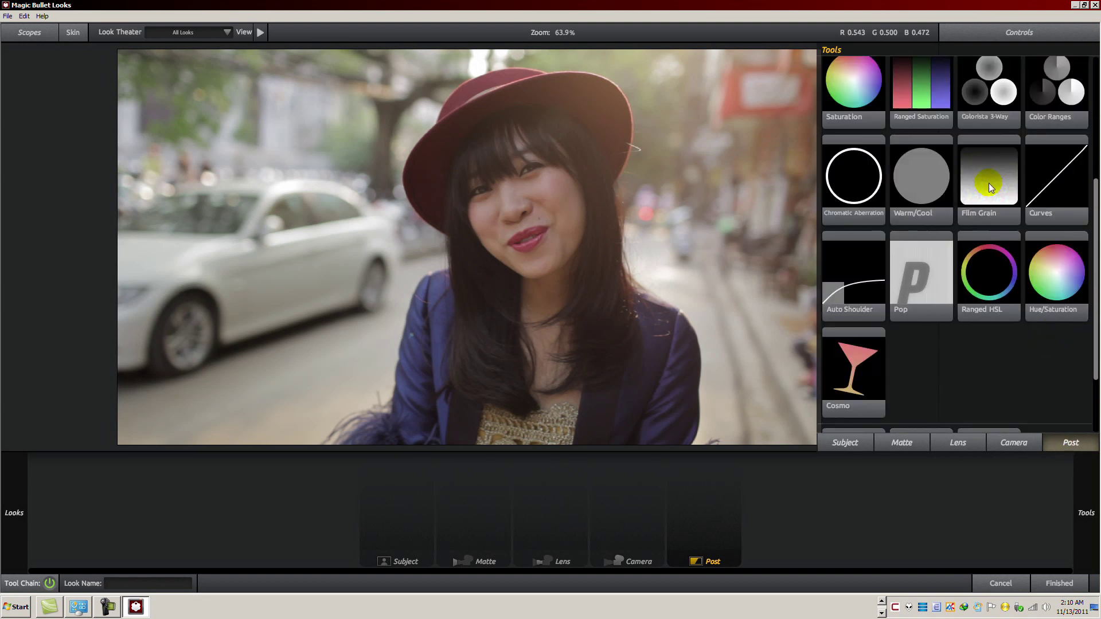
pyautogui.moveTo(988, 184); pyautogui.dragTo(705, 505)
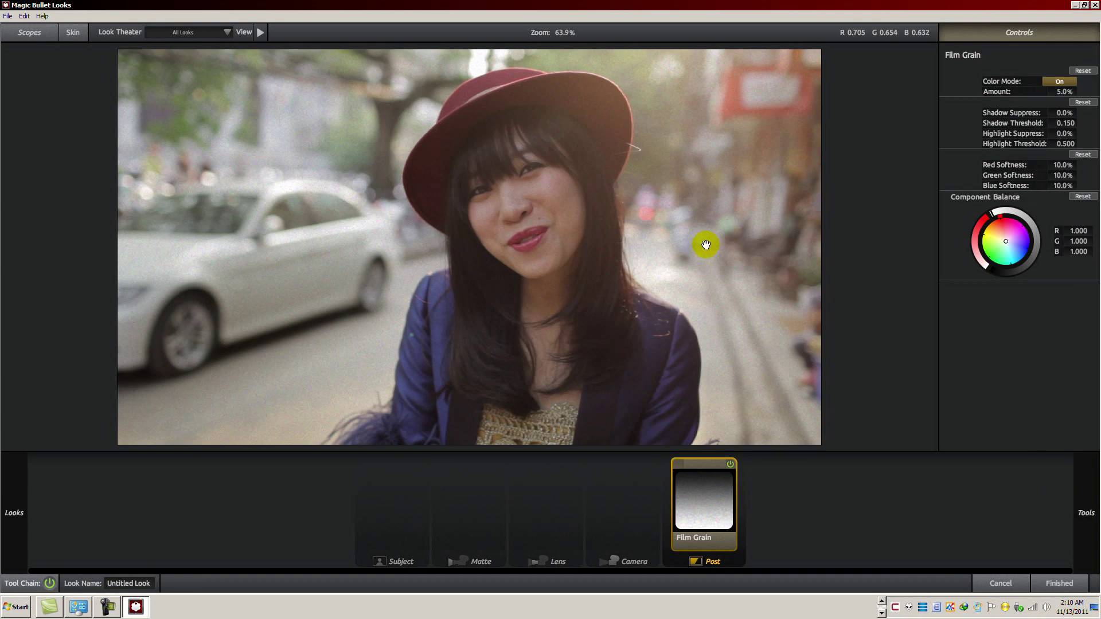
pyautogui.scroll(4, 706, 245)
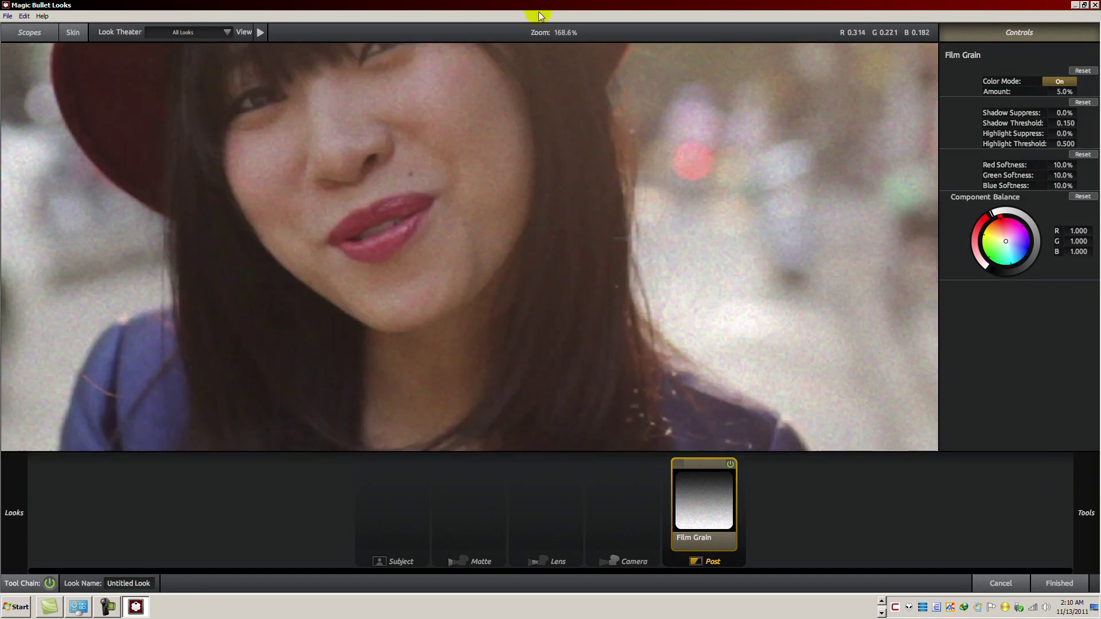
pyautogui.click(565, 33)
pyautogui.write('100')
pyautogui.press('Return')
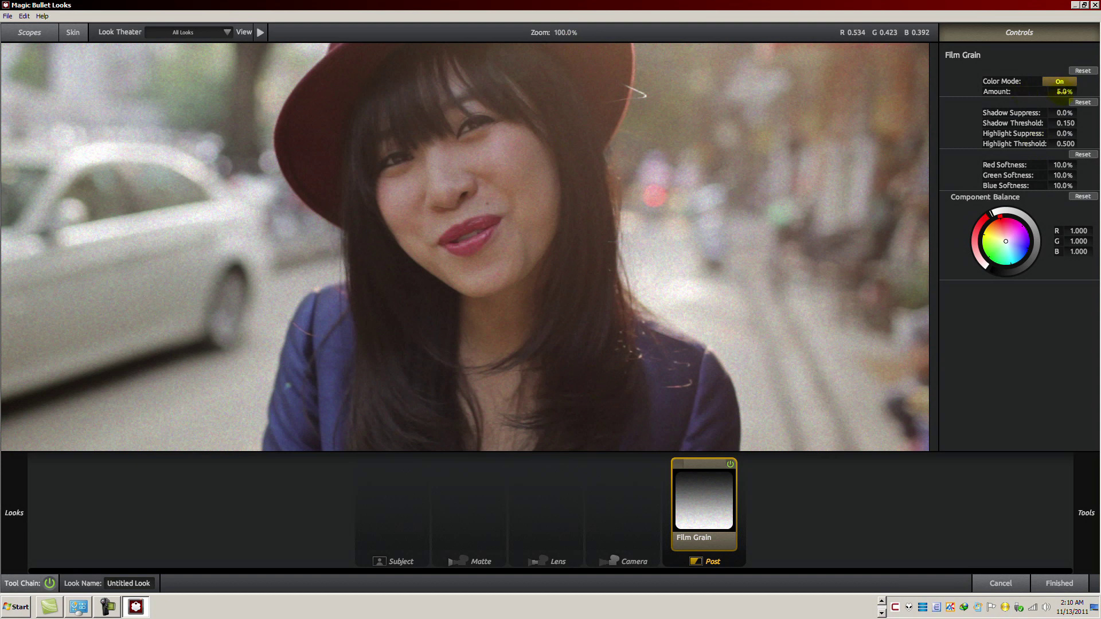
# - Try Film Grain amounts of 69% and 2% on the portrait
pyautogui.moveTo(1062, 92); pyautogui.dragTo(1062, 92)
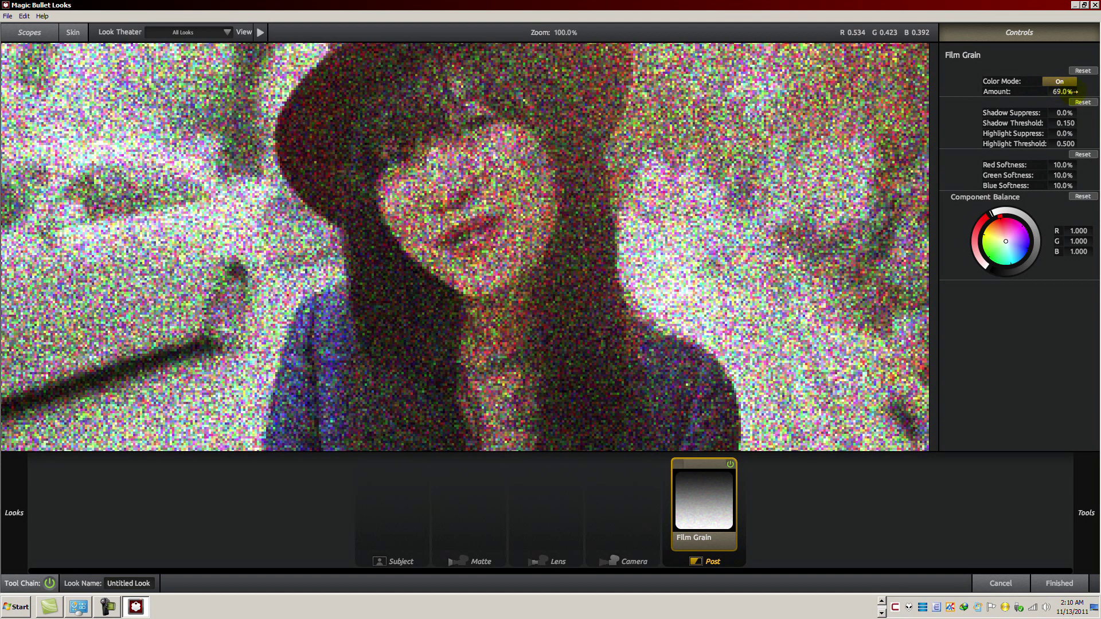
pyautogui.doubleClick(1065, 92)
pyautogui.write('2')
pyautogui.press('Return')
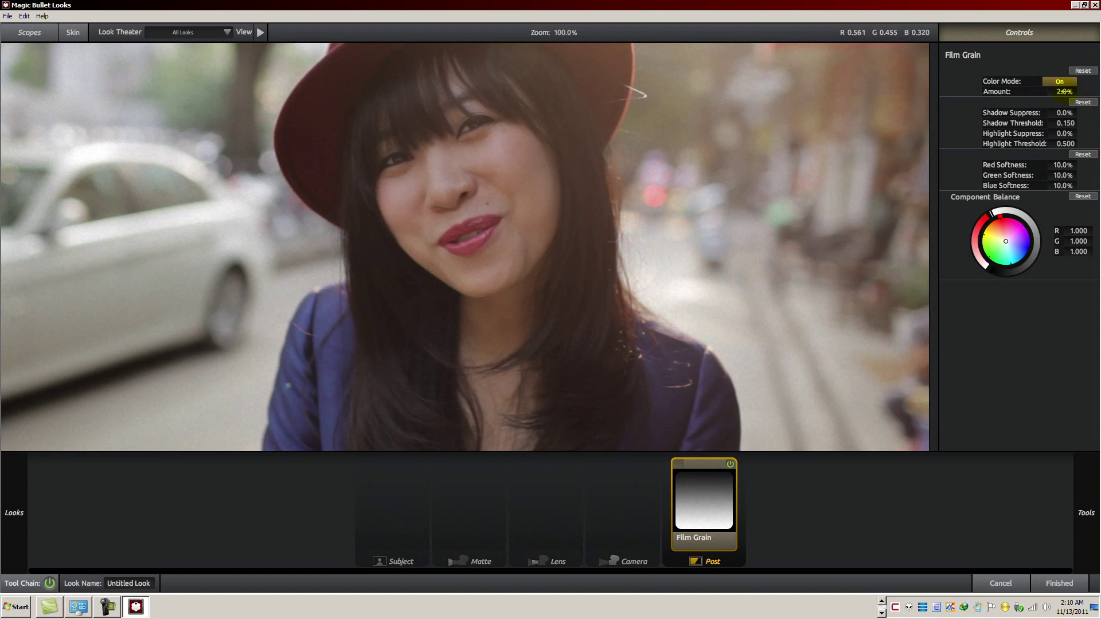
# - Set the Film Grain amount to 2.5%, keeping Color Mode on, and apply the finished look to the clip
pyautogui.click(1065, 91)
pyautogui.write('2.5')
pyautogui.press('Return')
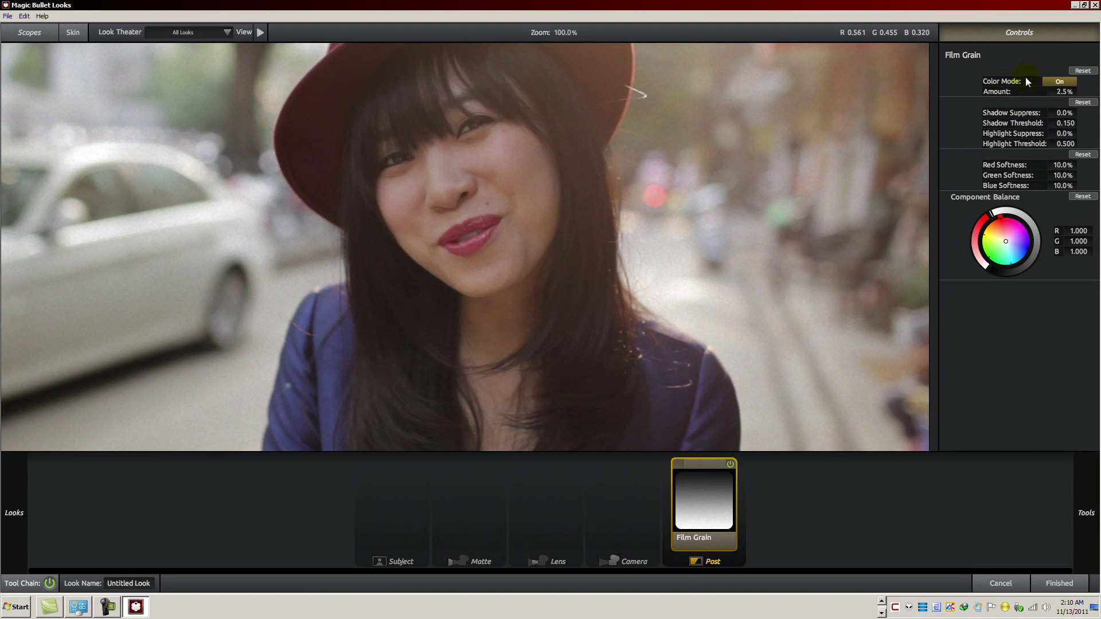
pyautogui.click(1061, 83)
pyautogui.click(1064, 82)
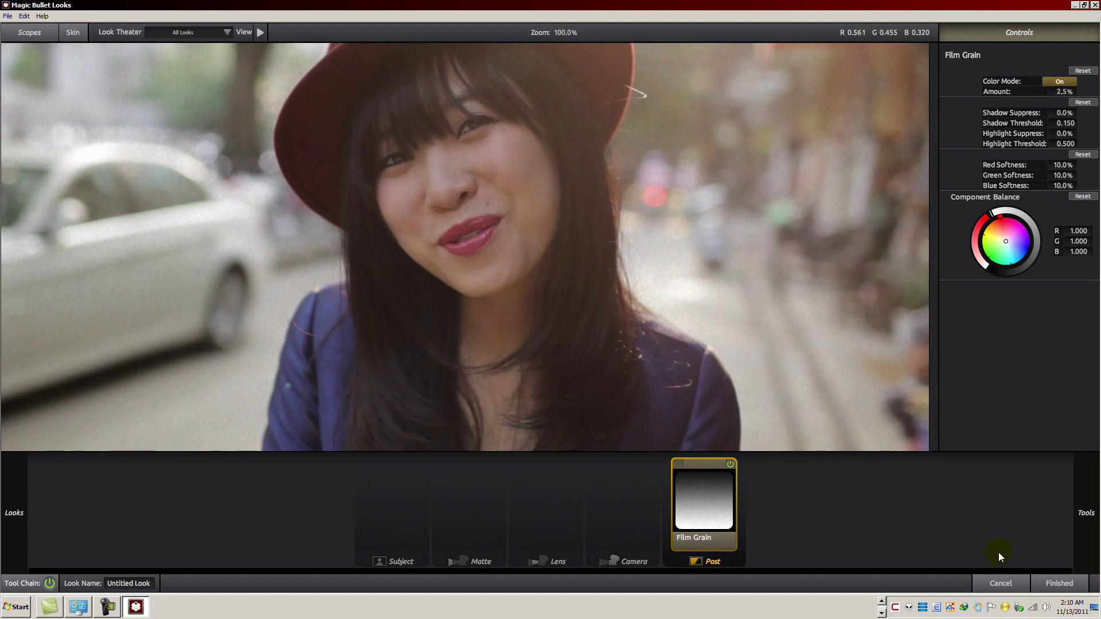
pyautogui.click(1060, 584)
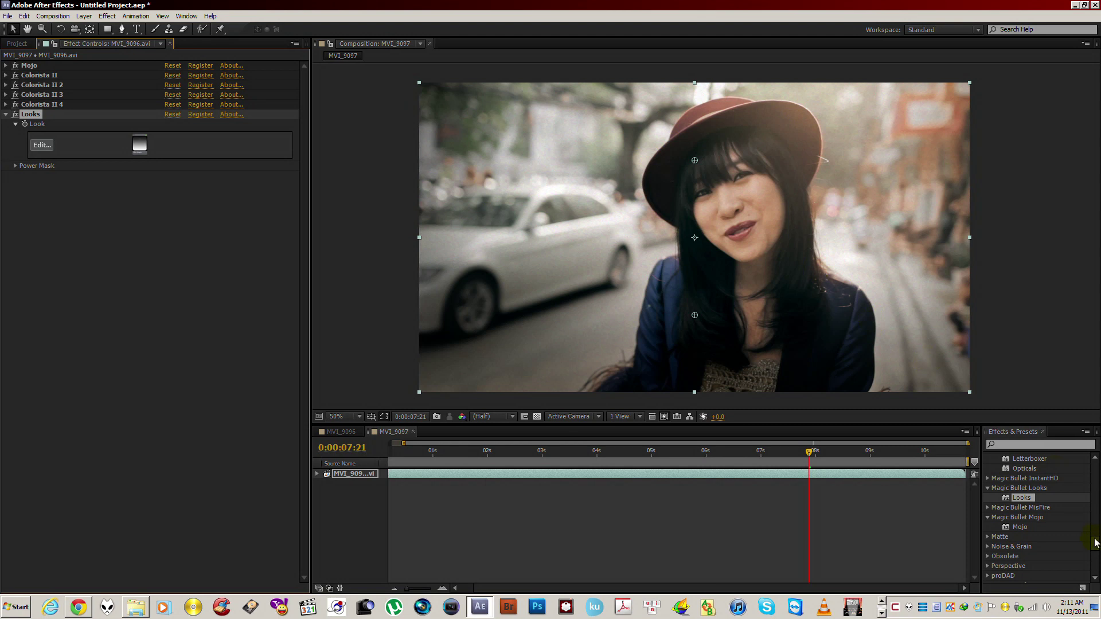
# - Find the BCC Film Damage effect and apply it to the clip after Looks
pyautogui.moveTo(1096, 545); pyautogui.dragTo(1095, 498)
pyautogui.scroll(3, 1054, 537)
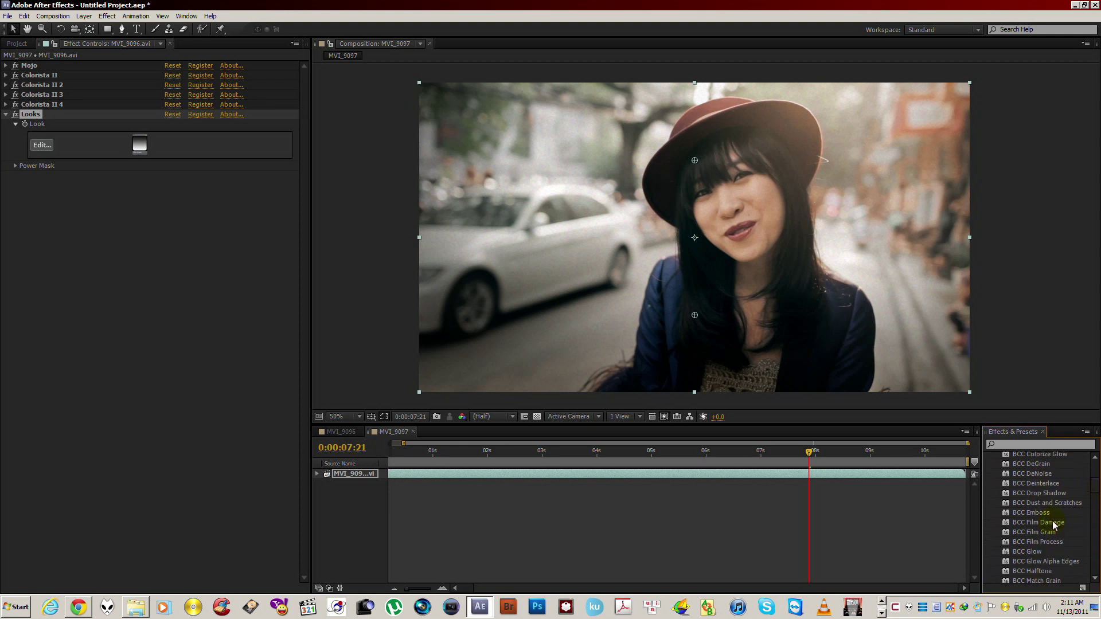
pyautogui.click(1056, 522)
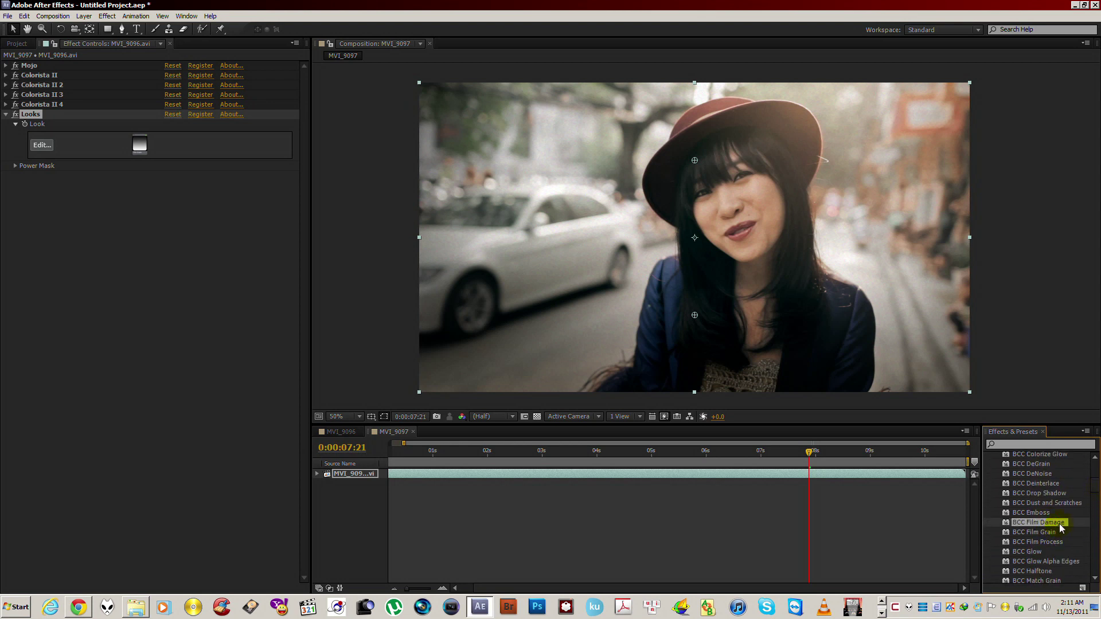
pyautogui.moveTo(1063, 526); pyautogui.dragTo(108, 356)
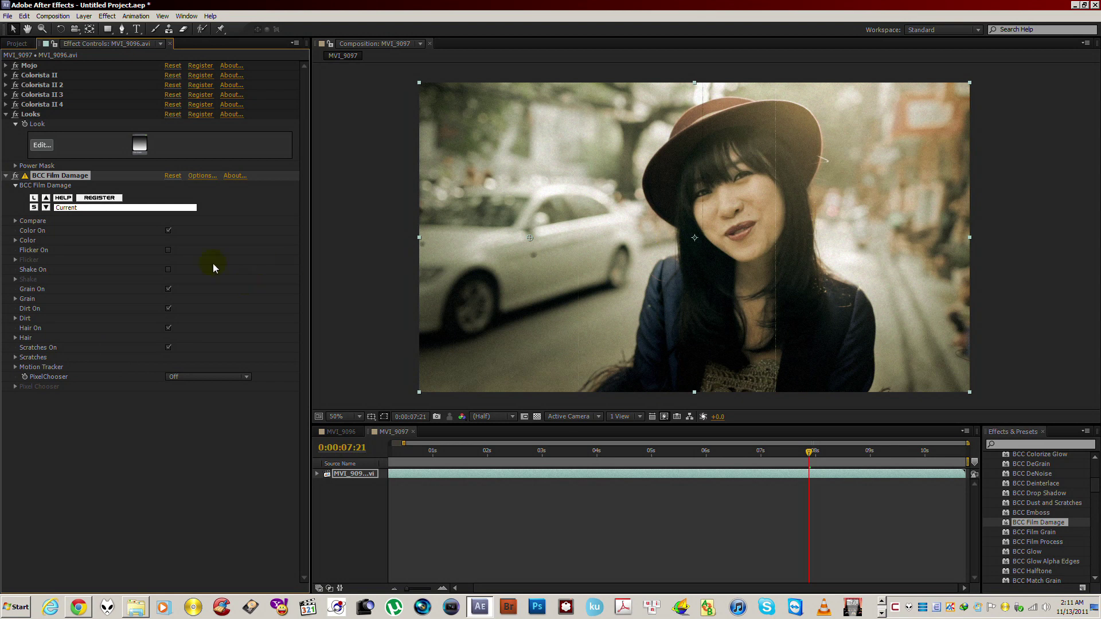
# - Turn off the color, grain and scratches components of BCC Film Damage
pyautogui.click(168, 231)
pyautogui.click(168, 289)
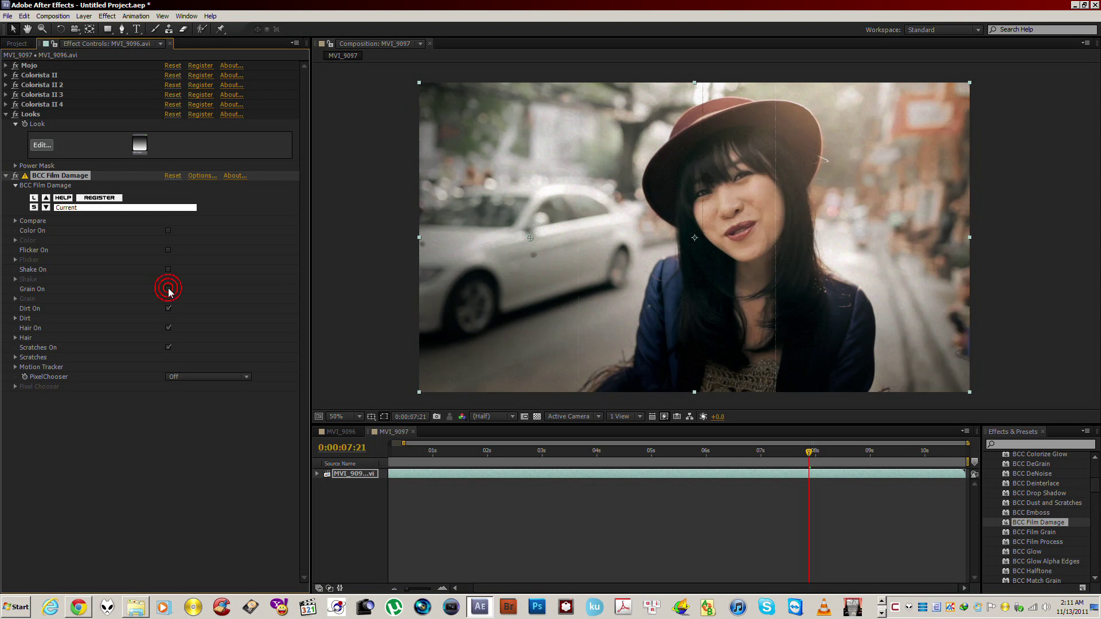
pyautogui.click(169, 348)
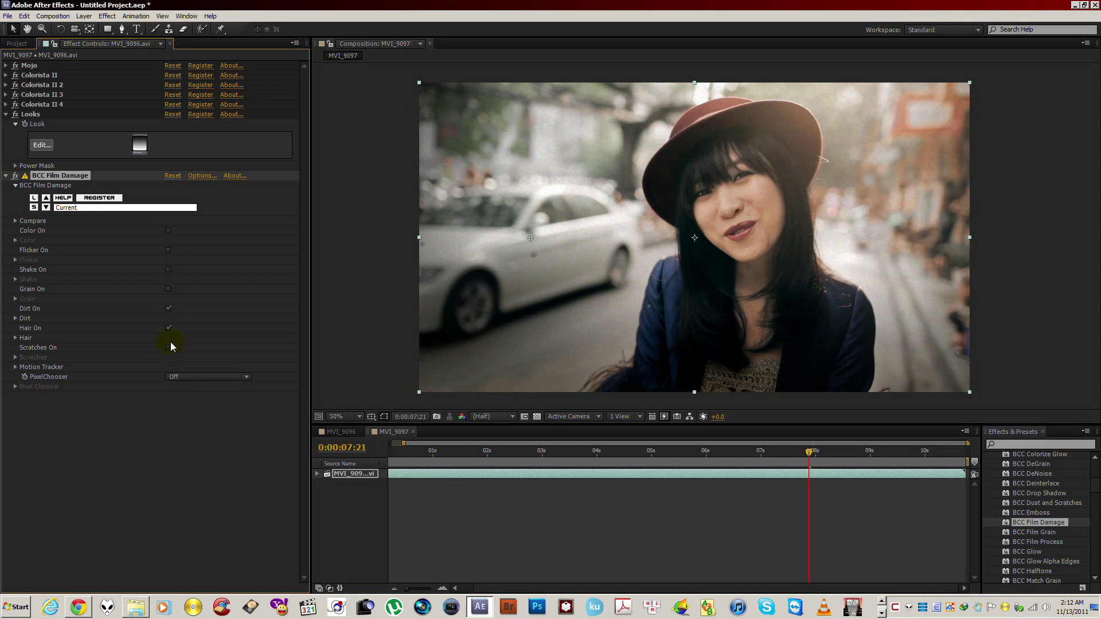